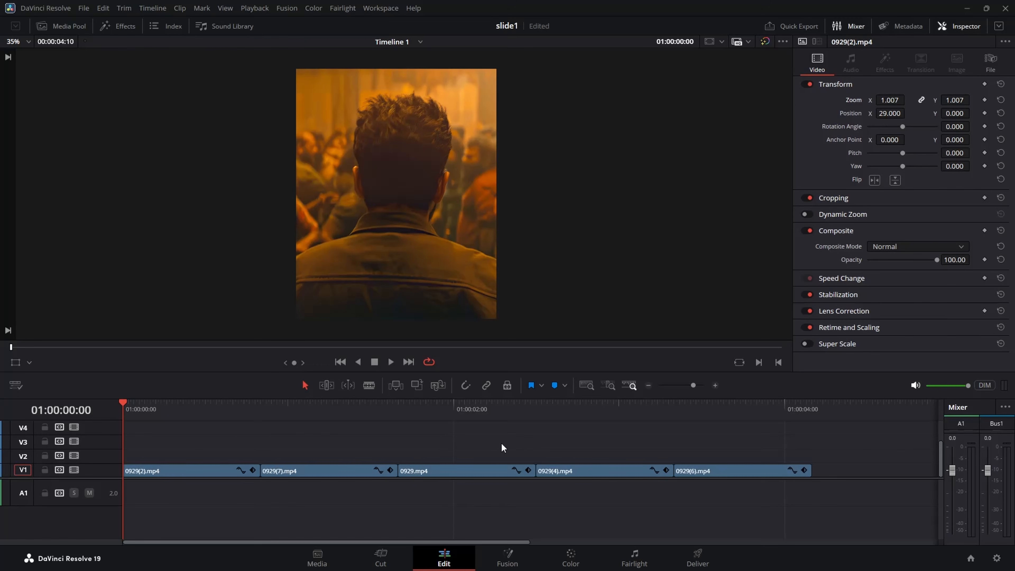
Look over the plugin folders in Davinci Free Plugins and return to the video project.
click(496, 556)
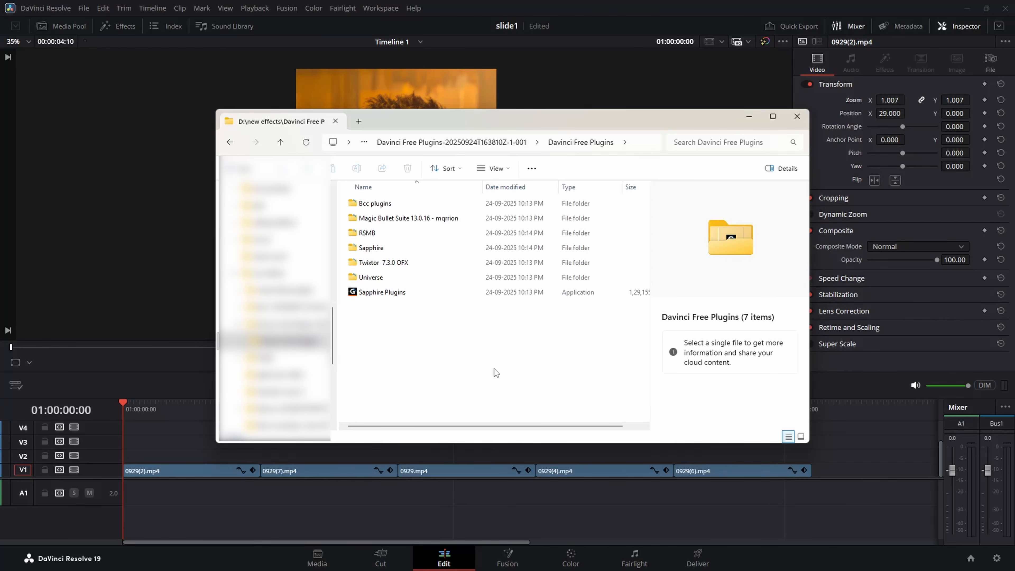
click(748, 116)
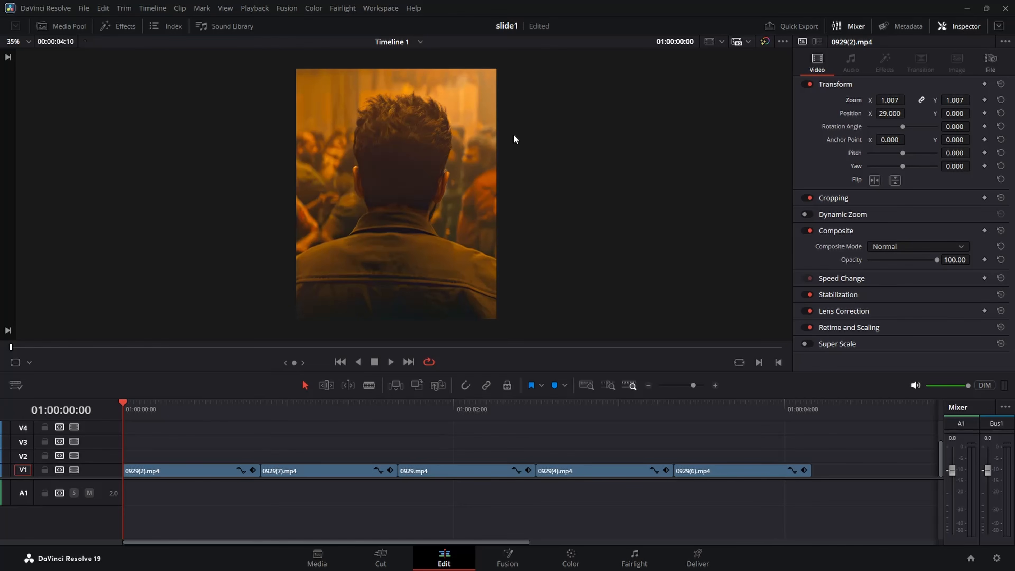
Add an adjustment clip on V2 at the timeline start and cut it to end with the 0929(2).mp4 clip.
click(119, 26)
drag(143, 126, 160, 456)
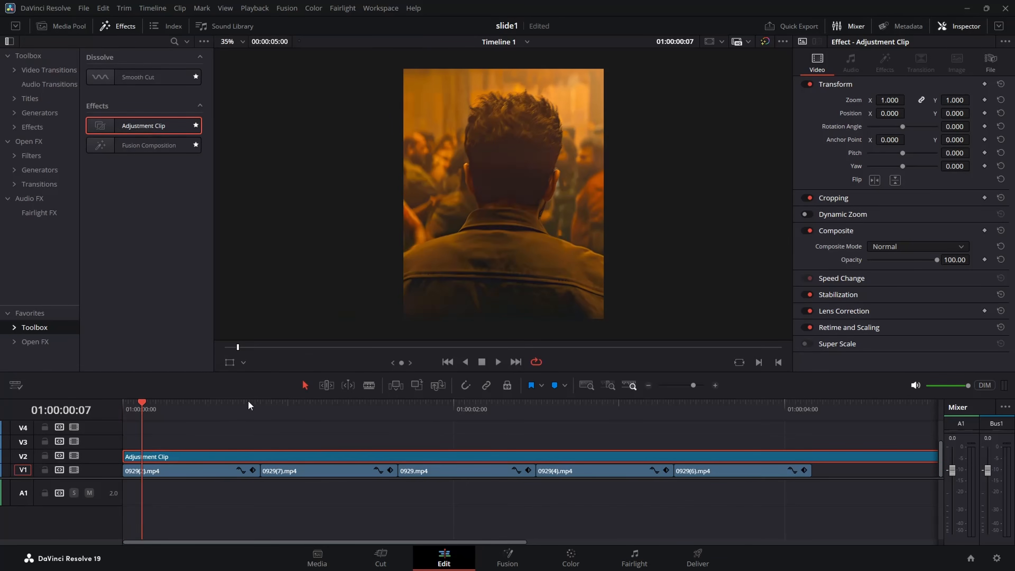
drag(264, 404, 261, 401)
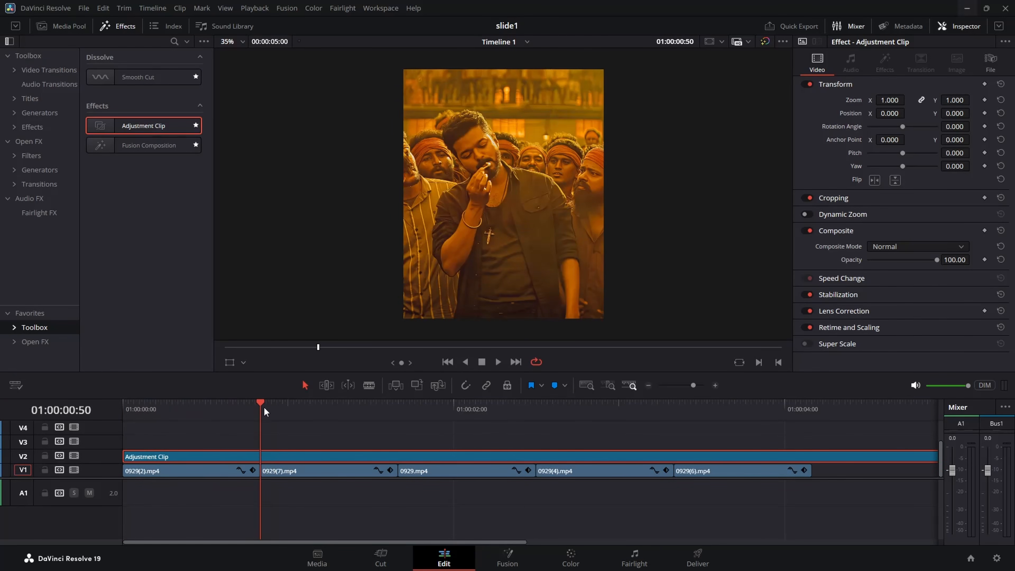
key(ctrl+b)
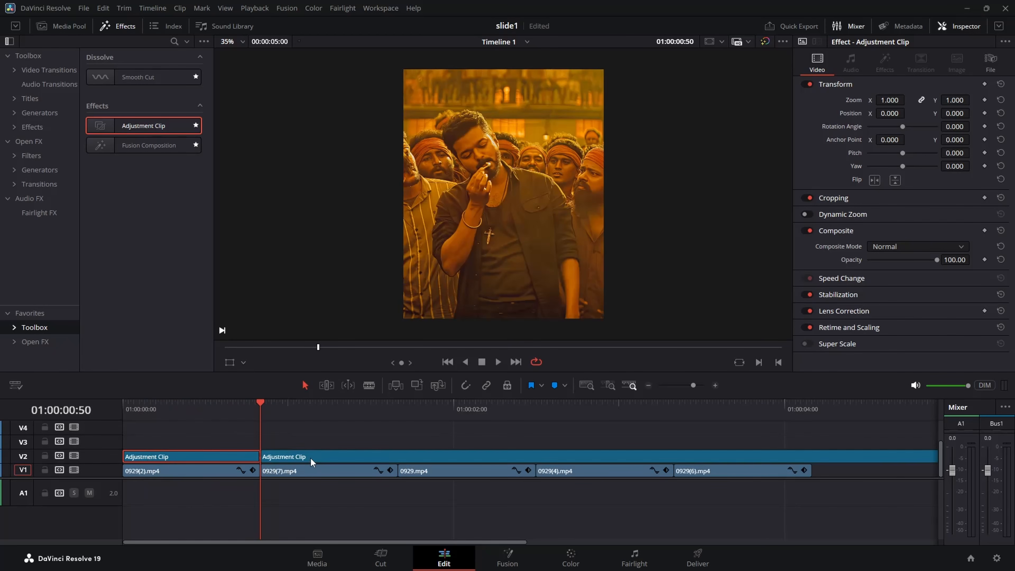
click(310, 457)
key(Delete)
Open the adjustment clip above 0929(2).mp4 in the Fusion page.
drag(252, 409, 174, 411)
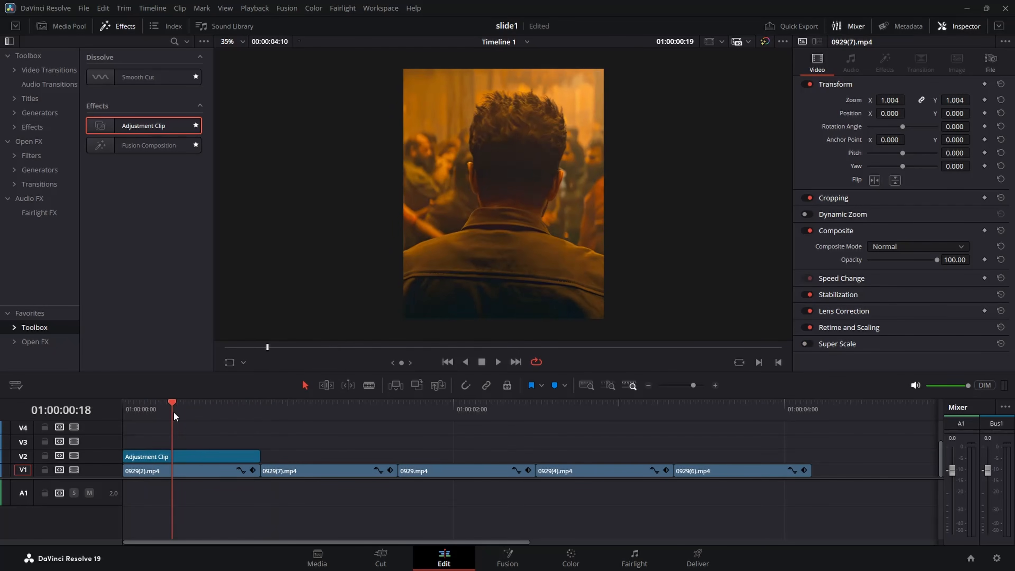
click(202, 456)
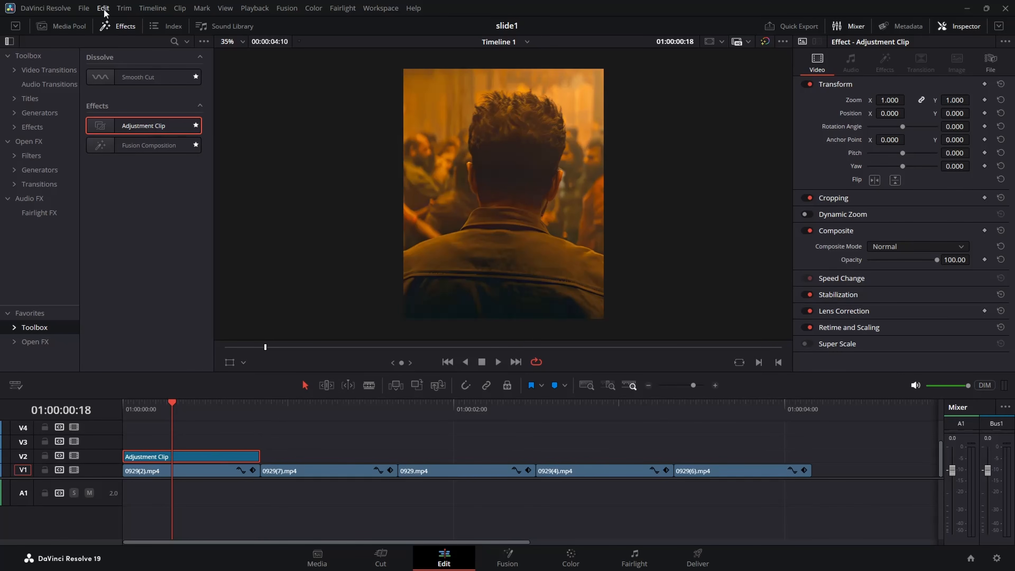
click(117, 26)
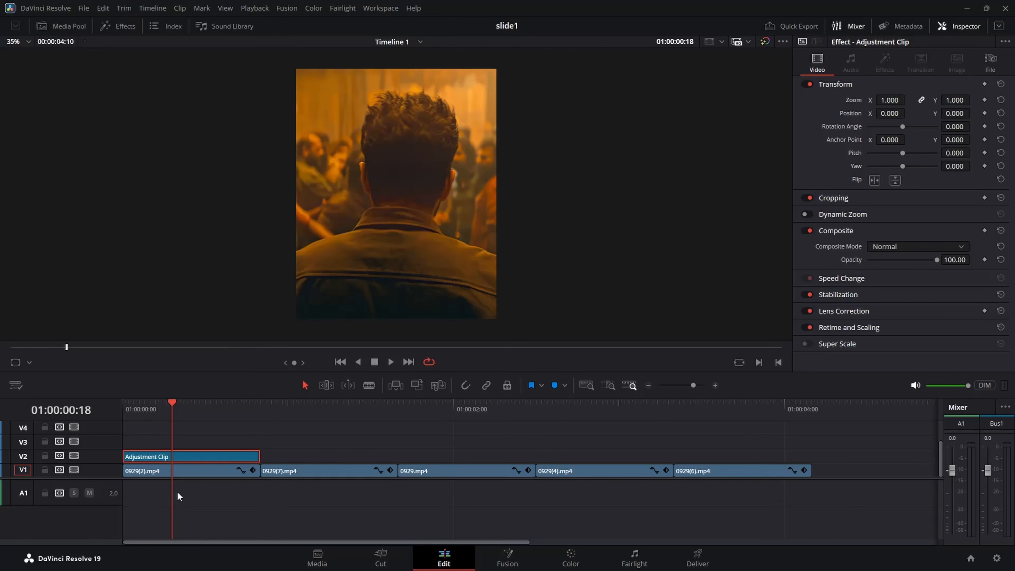
right_click(206, 457)
click(242, 249)
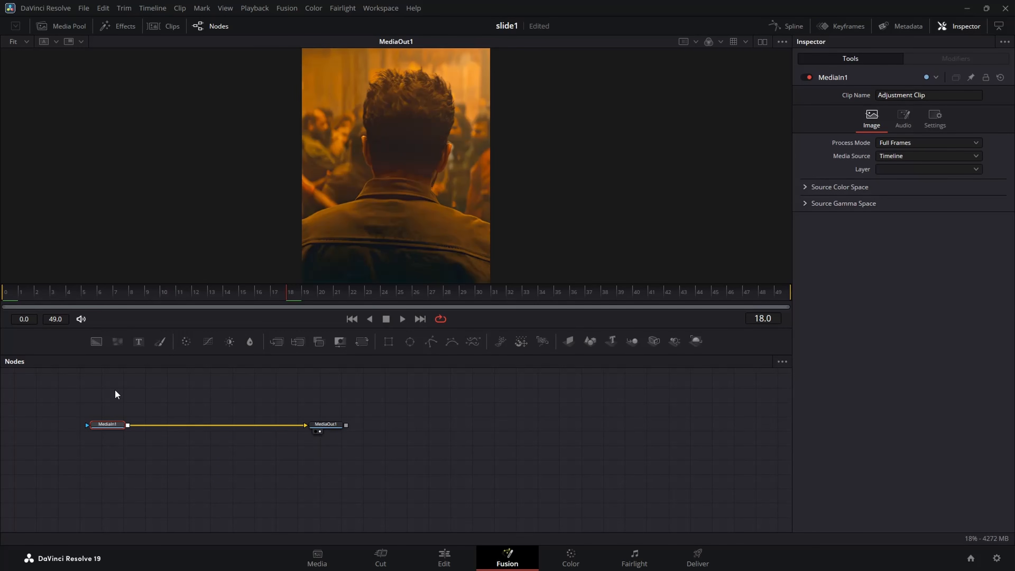
Add an S_BlurMoCurves node between MediaIn1 and MediaOut1.
key(shift+space)
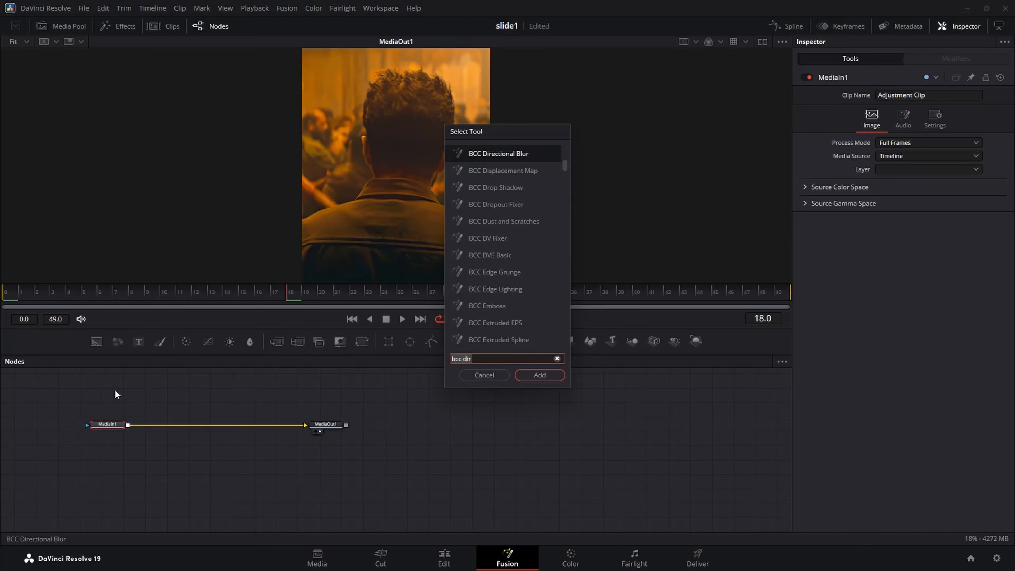
text(s_bl)
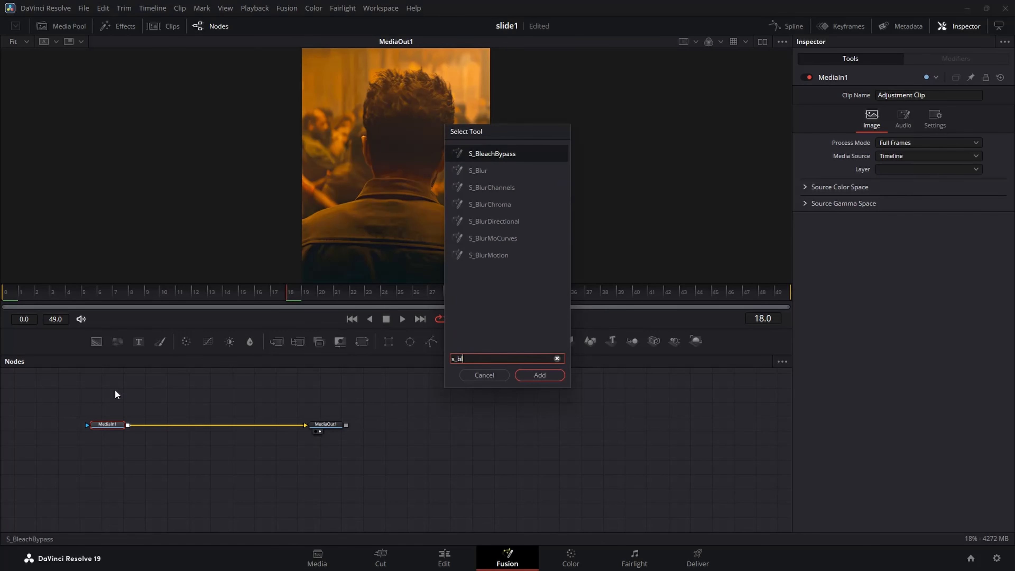
text(urmo)
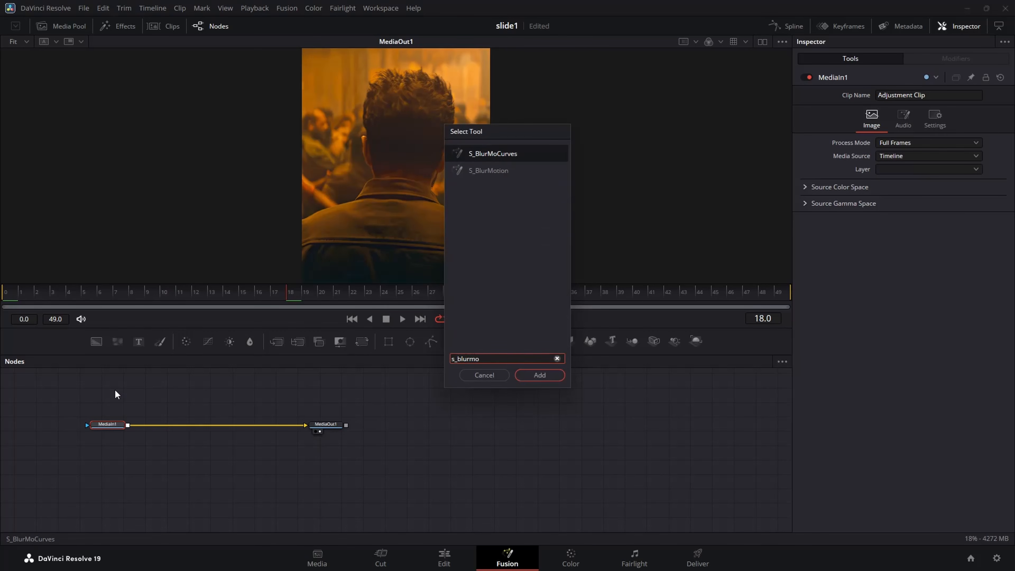
key(Return)
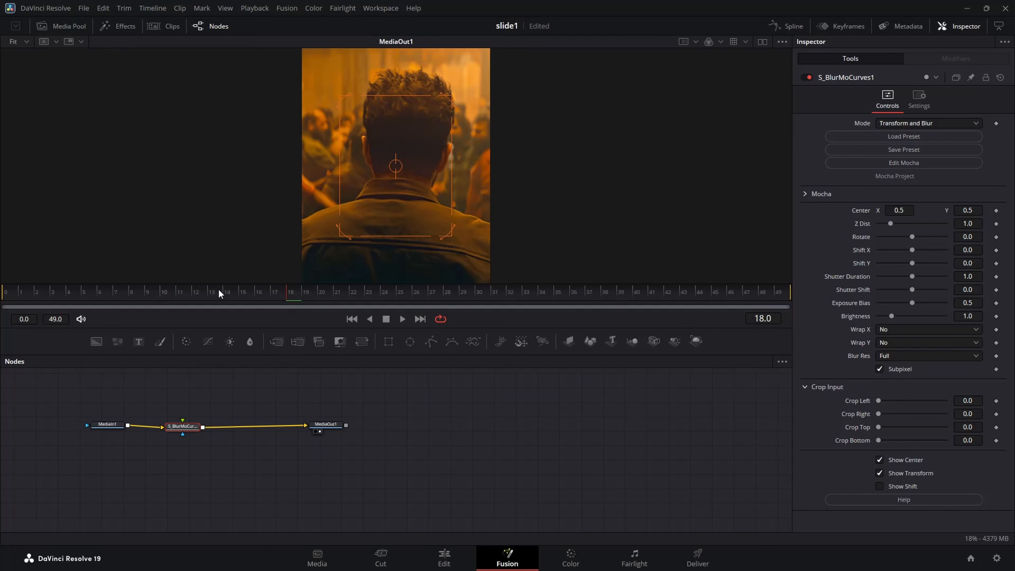
Keyframe the blur node's Shift X at 0.0 on frame 0 and at -0.5 on frame 49.
drag(155, 300, 5, 296)
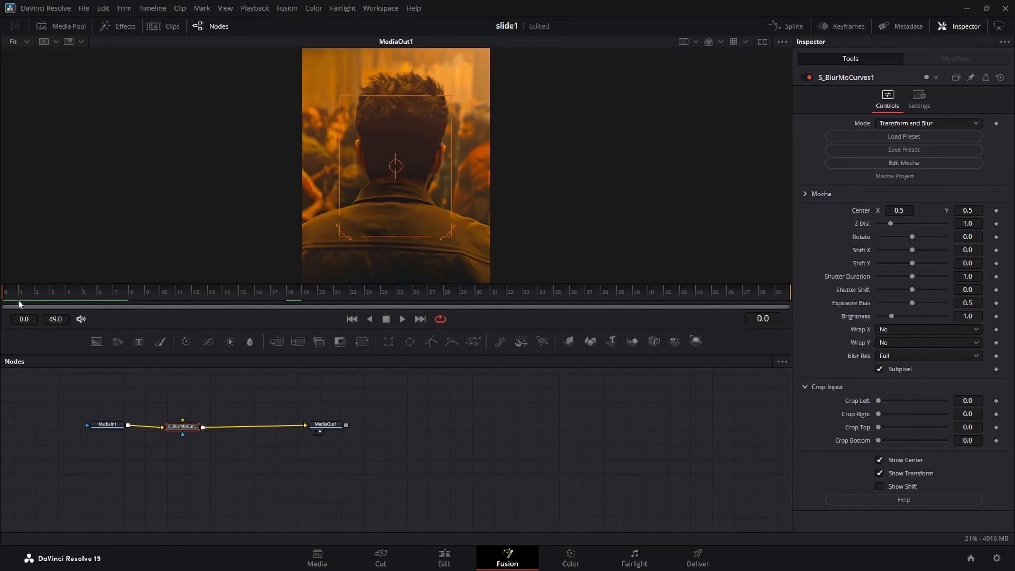
click(997, 251)
drag(690, 292, 790, 305)
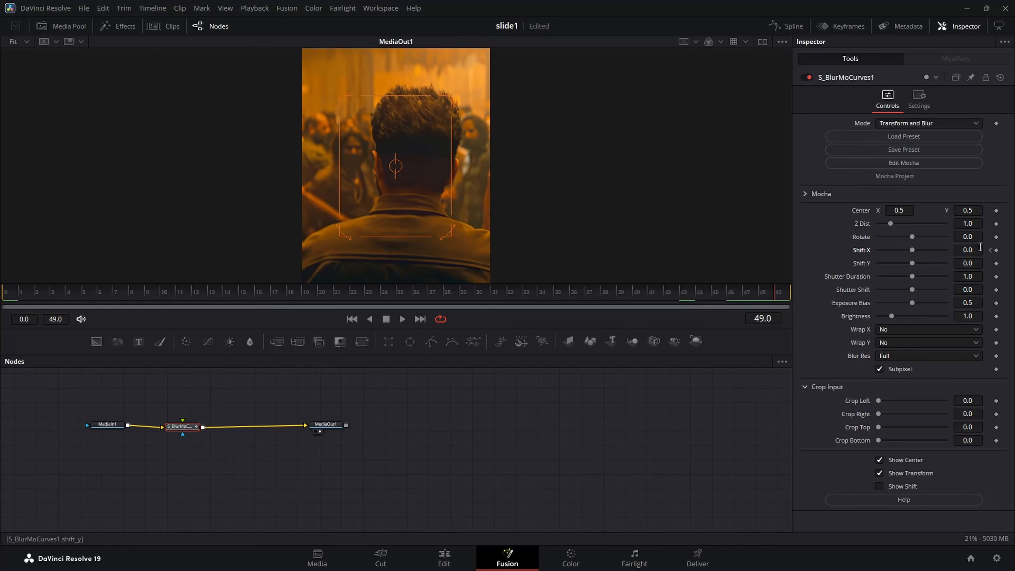
click(969, 250)
key(BackSpace)
text(-0.5)
key(Tab)
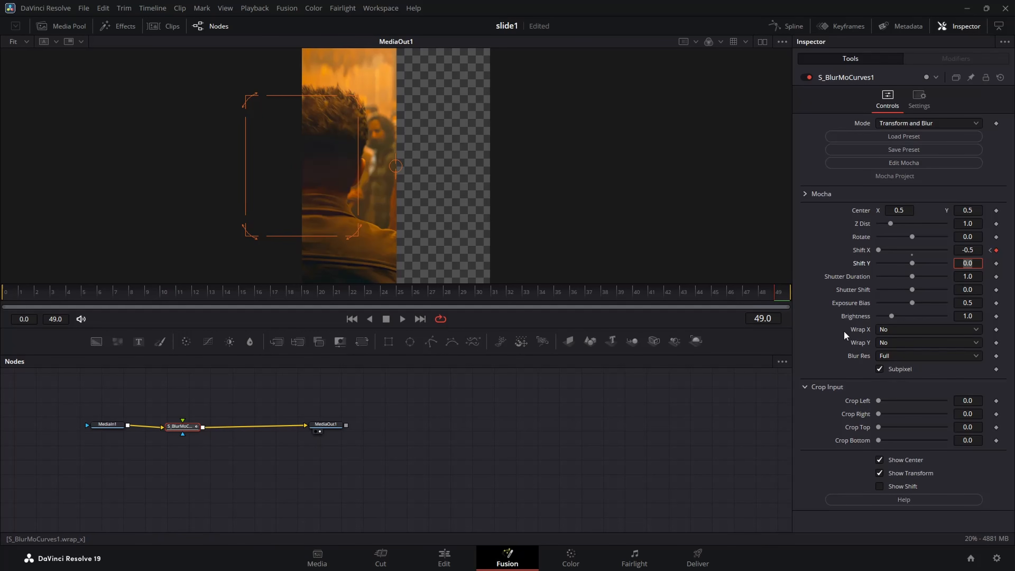
Set the blur node's Wrap X to Reflect and check the shifted image at frame 34.
click(891, 329)
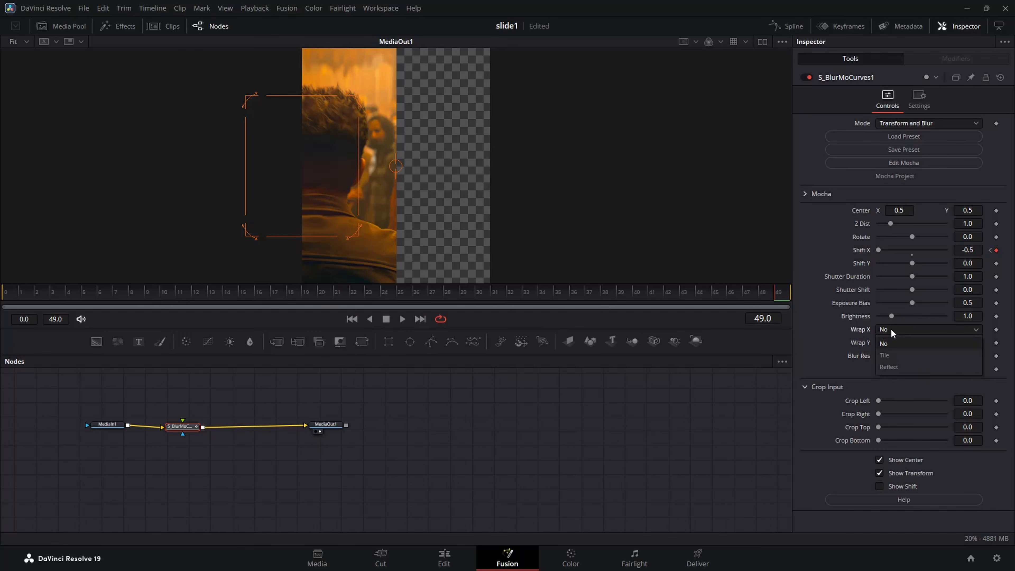
click(897, 366)
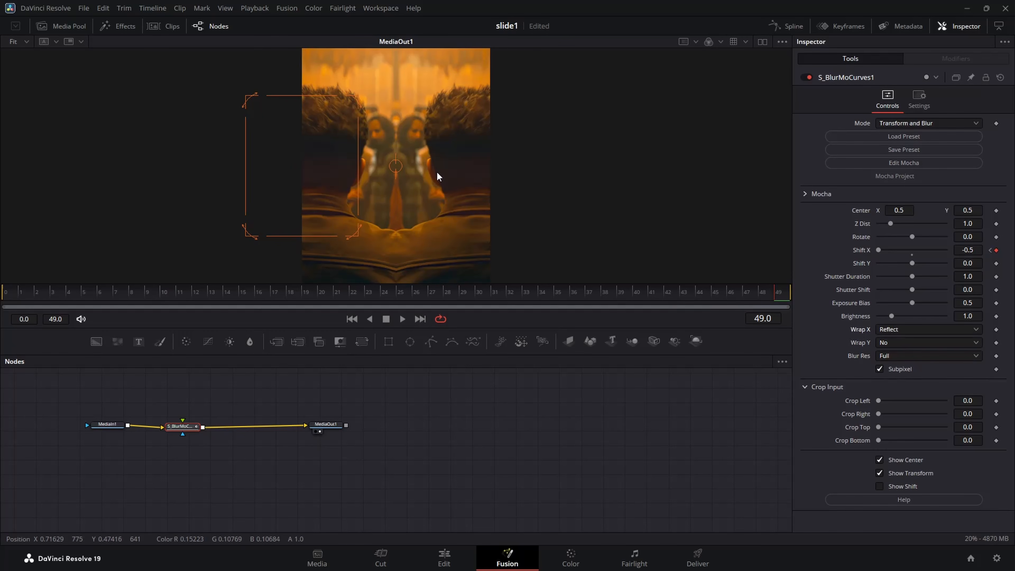
click(542, 292)
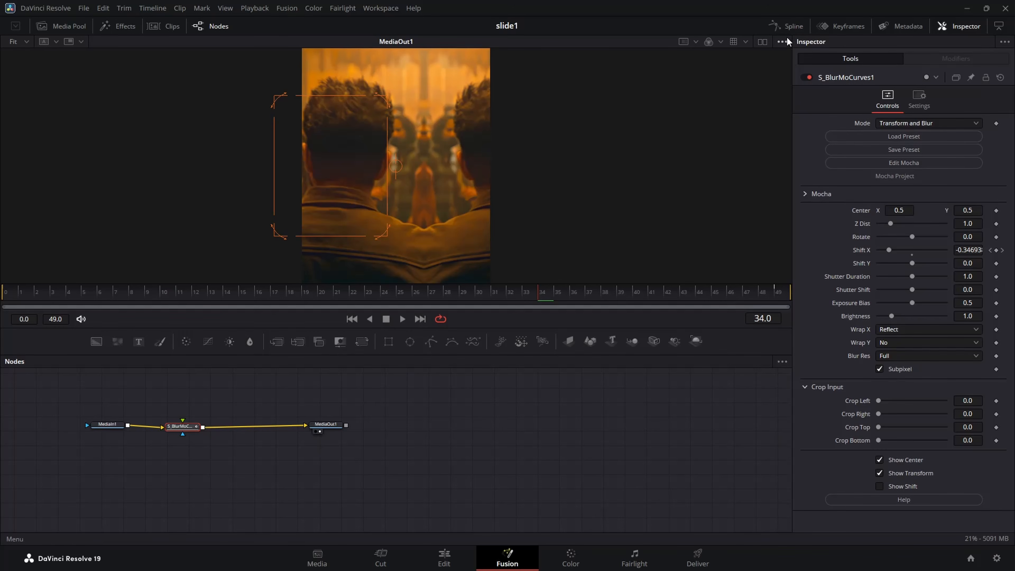
Smooth the Shift X spline and adjust its handles so the curve starts flat and drops steeply near frame 49, then preview the motion.
click(787, 27)
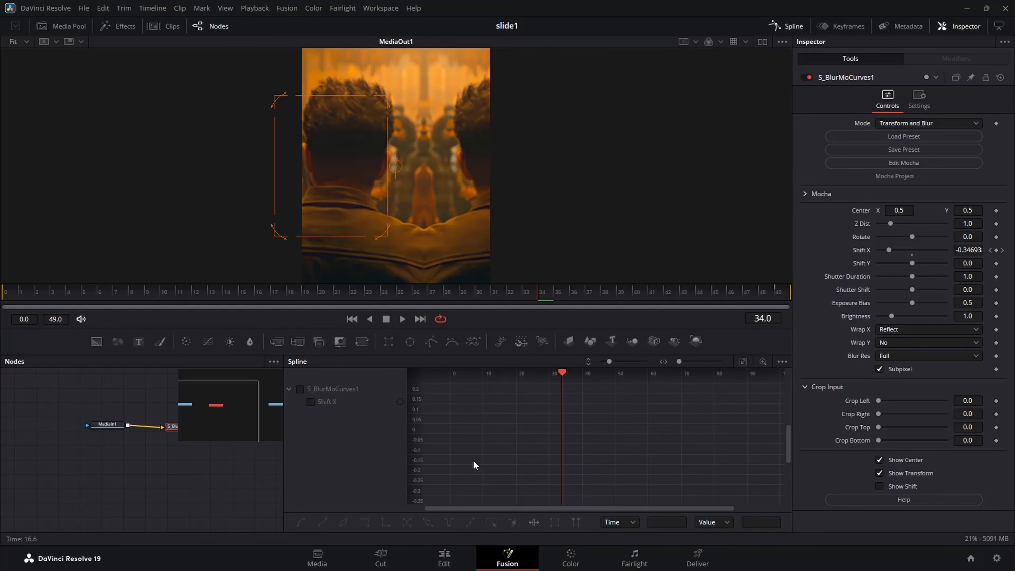
click(170, 428)
click(744, 361)
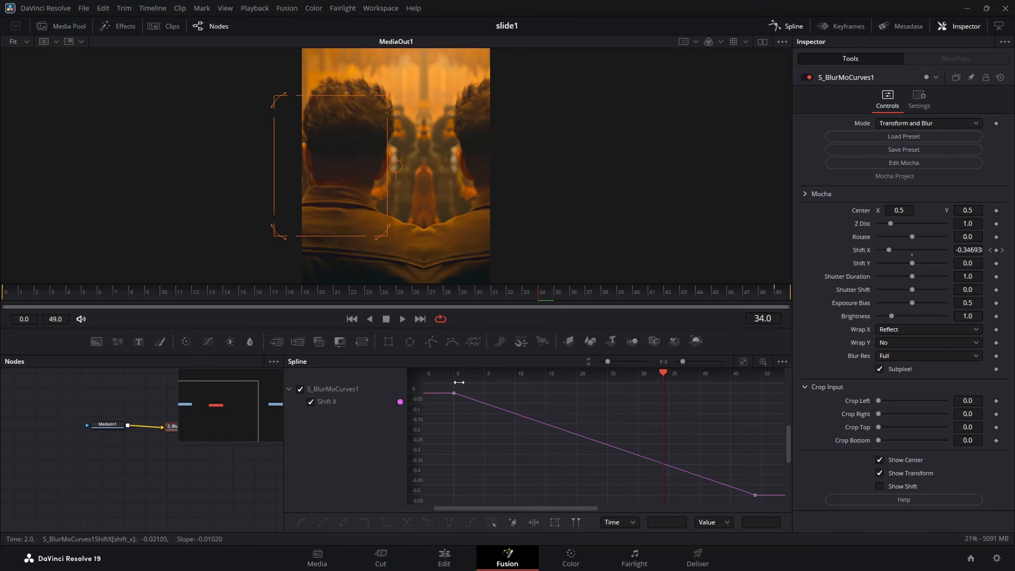
drag(445, 386, 765, 508)
key(s)
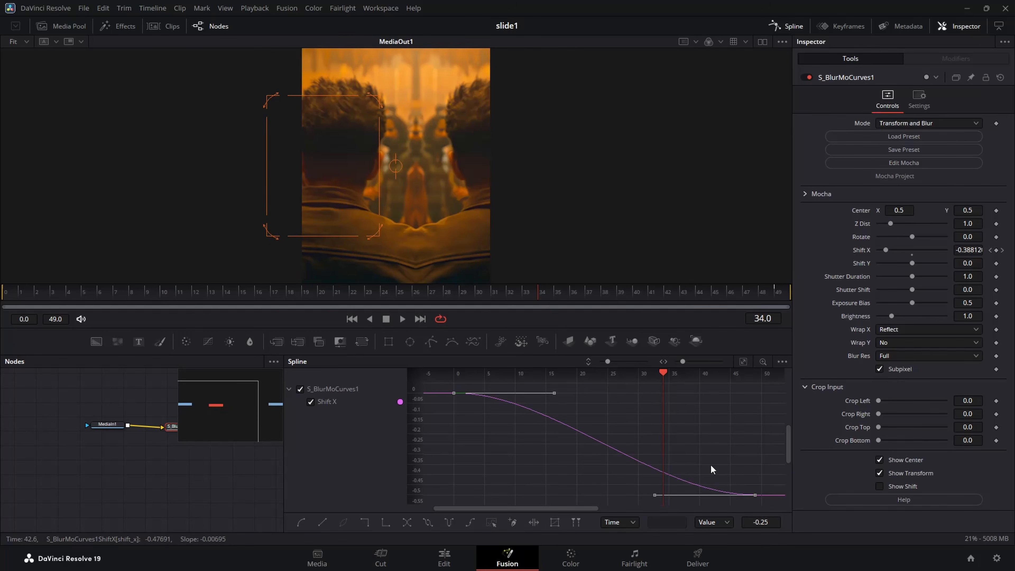
drag(653, 495, 754, 401)
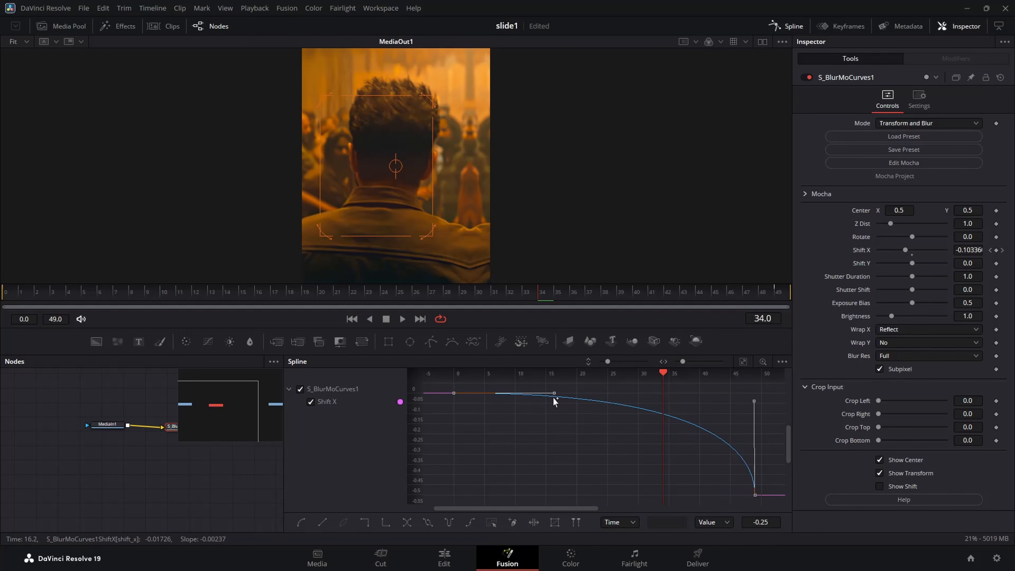
drag(553, 392, 727, 396)
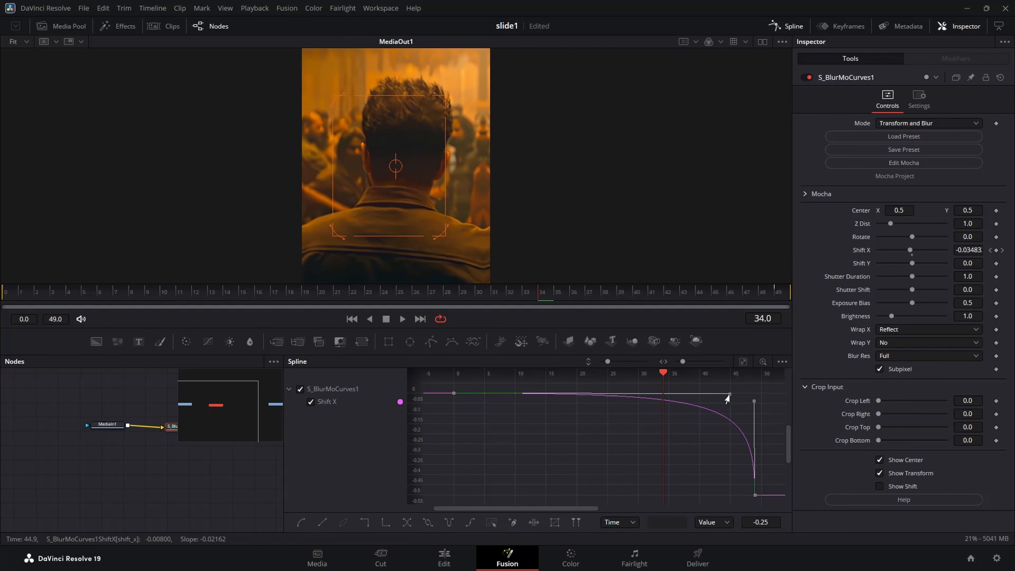
drag(623, 293, 243, 294)
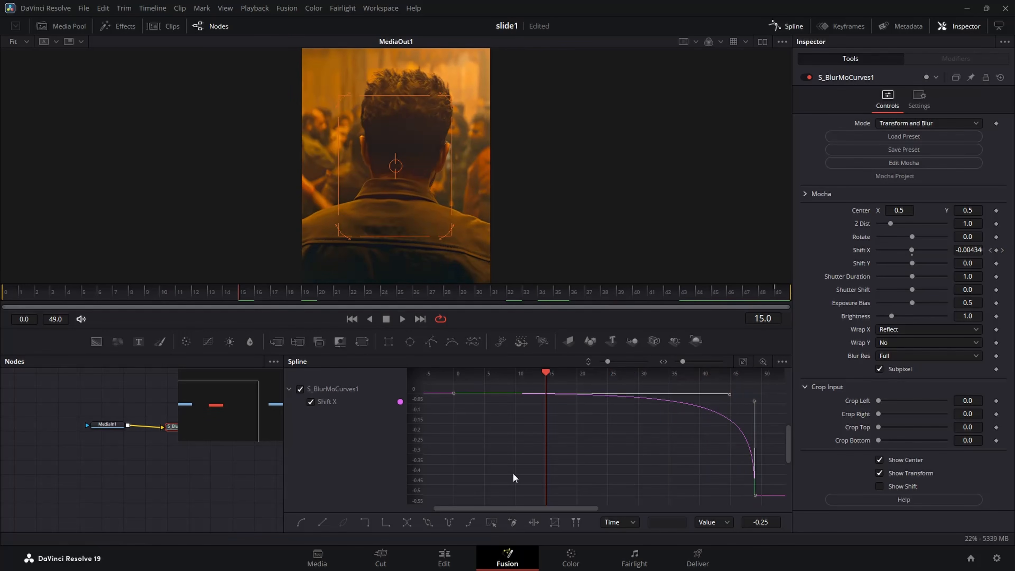
Return to the Edit page and open the adjustment clip above 0929(7).mp4 in the Fusion page.
click(444, 558)
drag(238, 403, 261, 402)
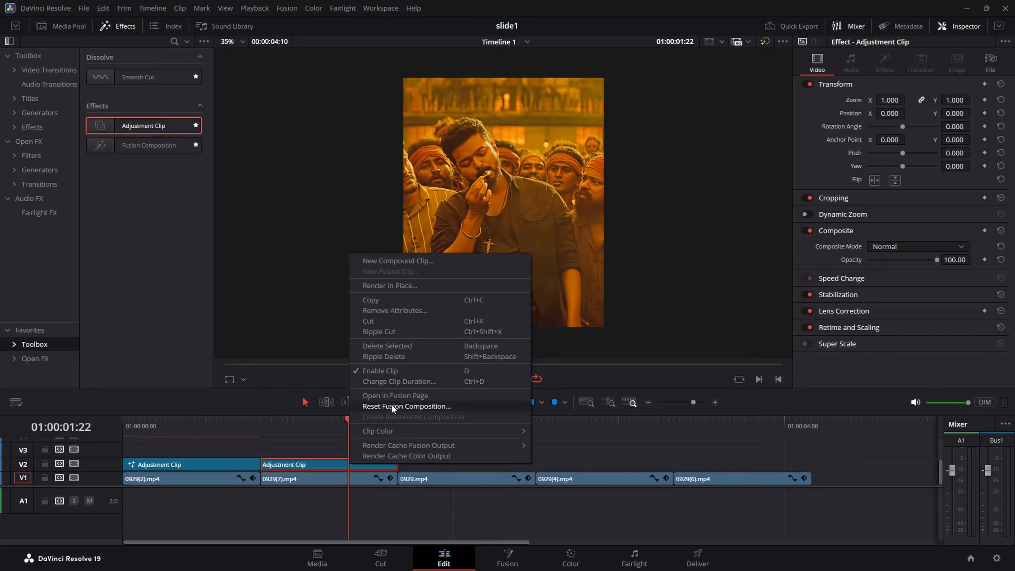
click(331, 466)
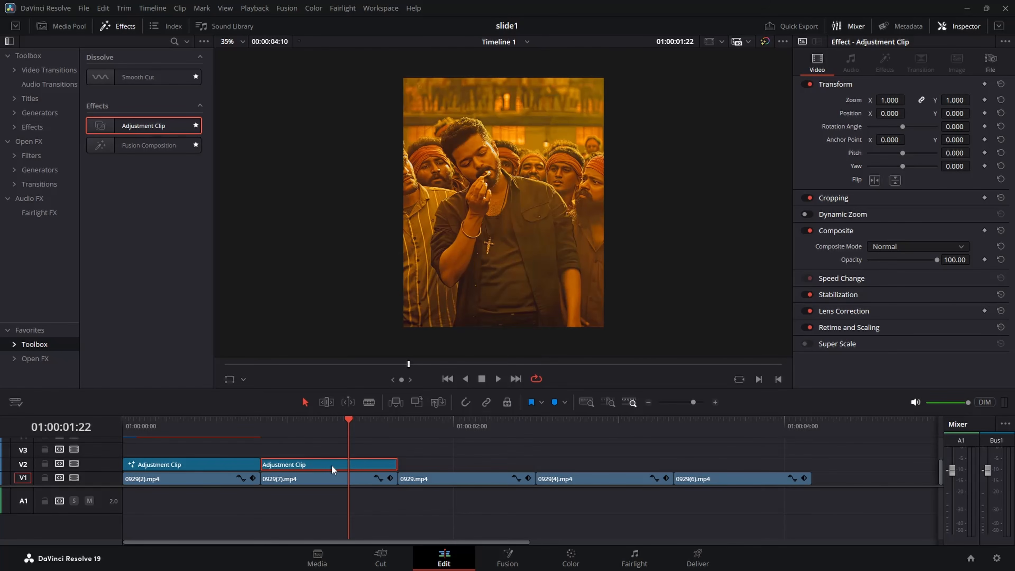
right_click(331, 466)
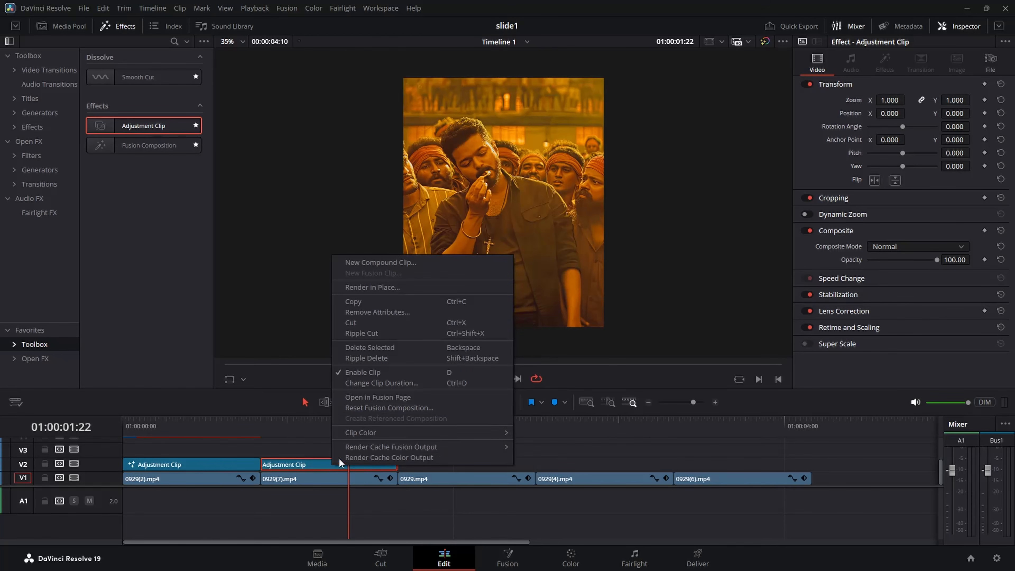
click(380, 404)
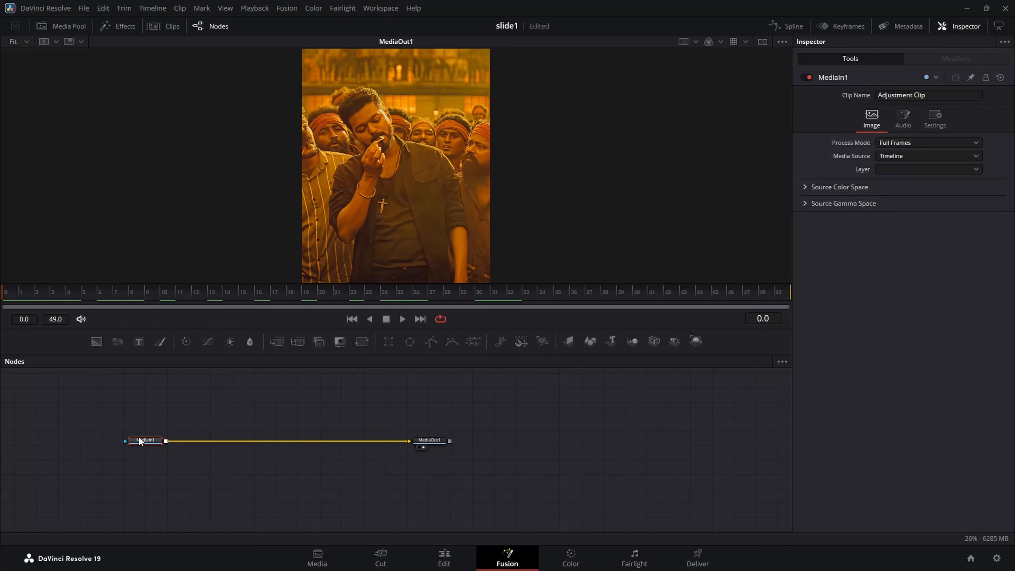
Add an S_BlurMoCurves node after MediaIn1 in the second adjustment clip's composition.
key(shift+space)
text(s_blurmo)
key(Return)
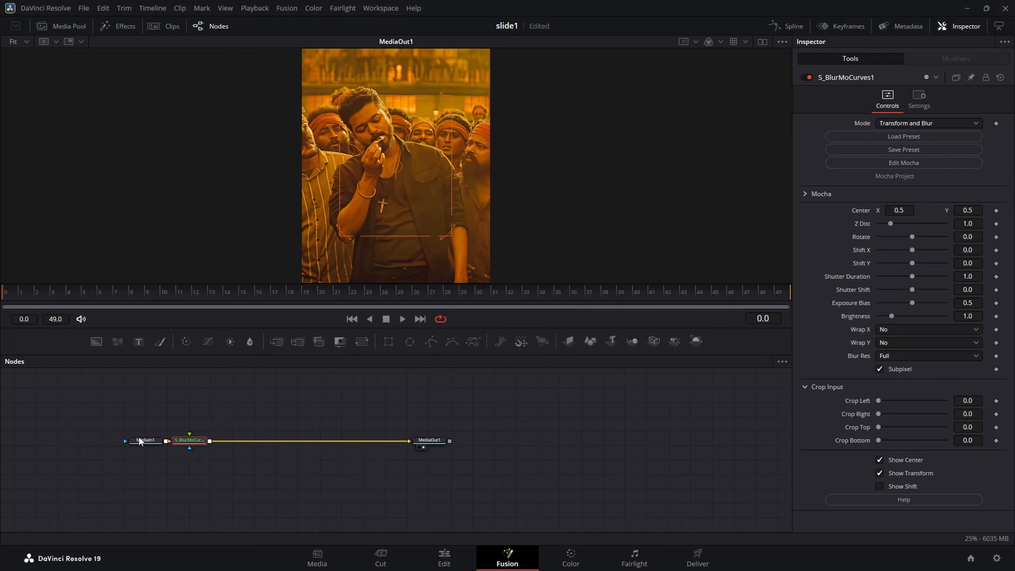
Keyframe Shift X at 0.5 on frame 0 and set Wrap X to Reflect for the second clip's blur node.
click(996, 250)
click(982, 249)
text(0.5)
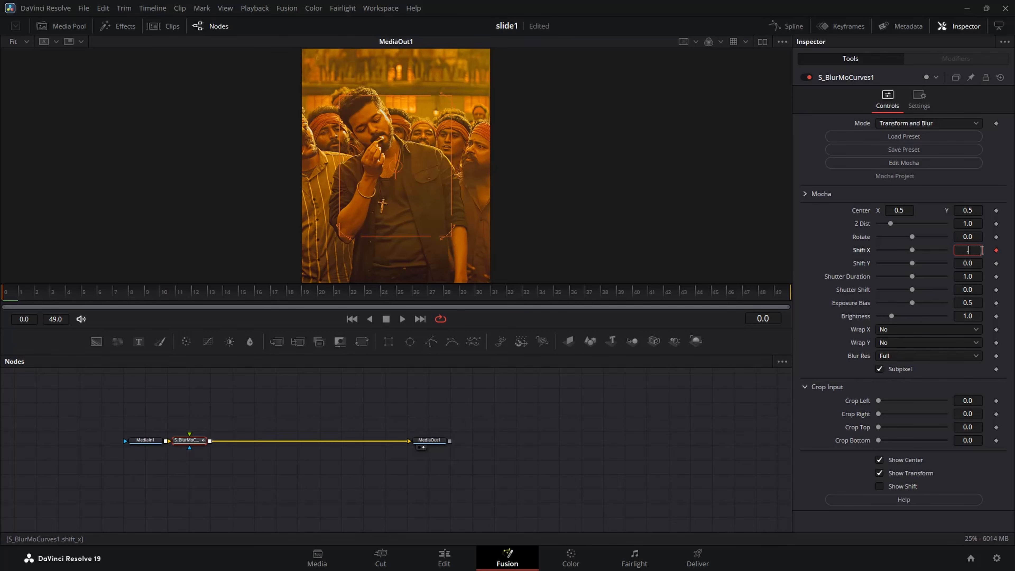
key(Tab)
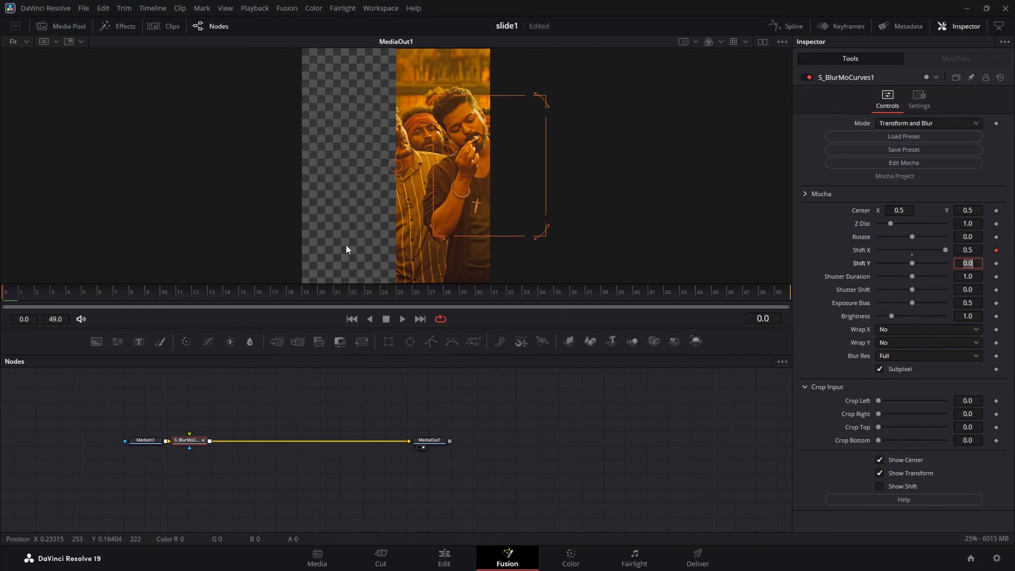
click(921, 329)
click(908, 367)
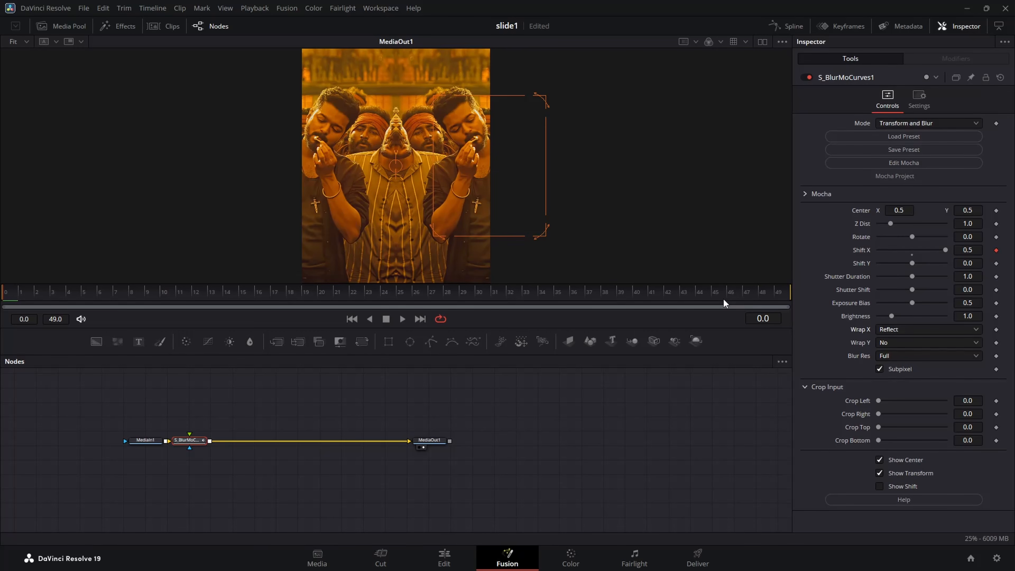
Keyframe the second clip's Shift X at 0 on frame 49.
drag(725, 300, 782, 300)
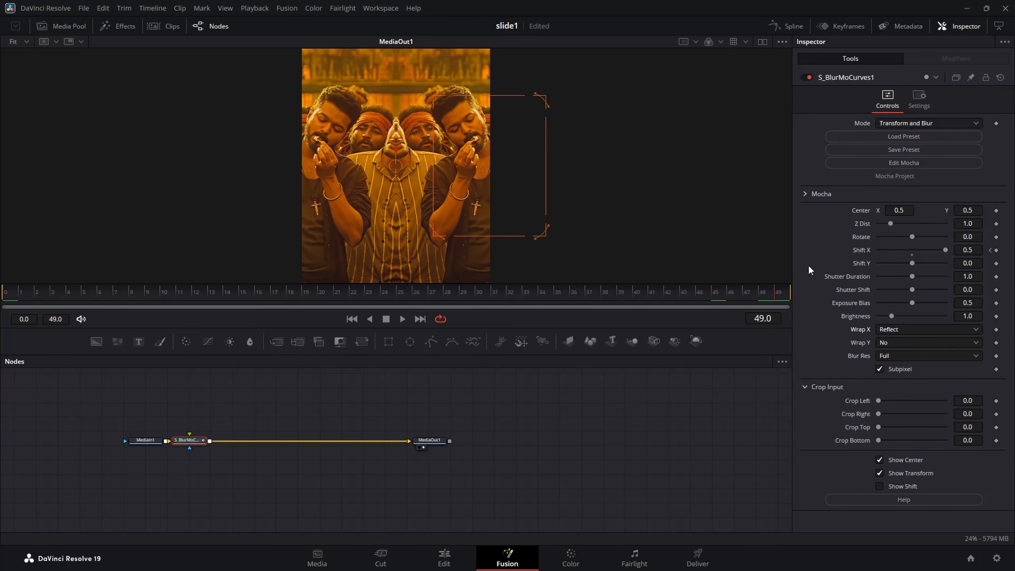
click(975, 251)
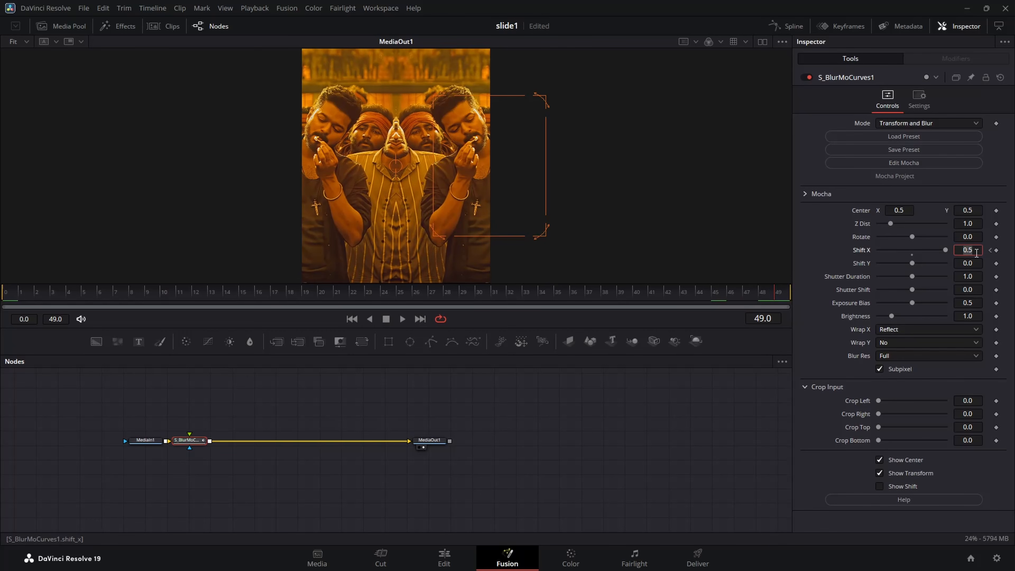
text(0)
key(Tab)
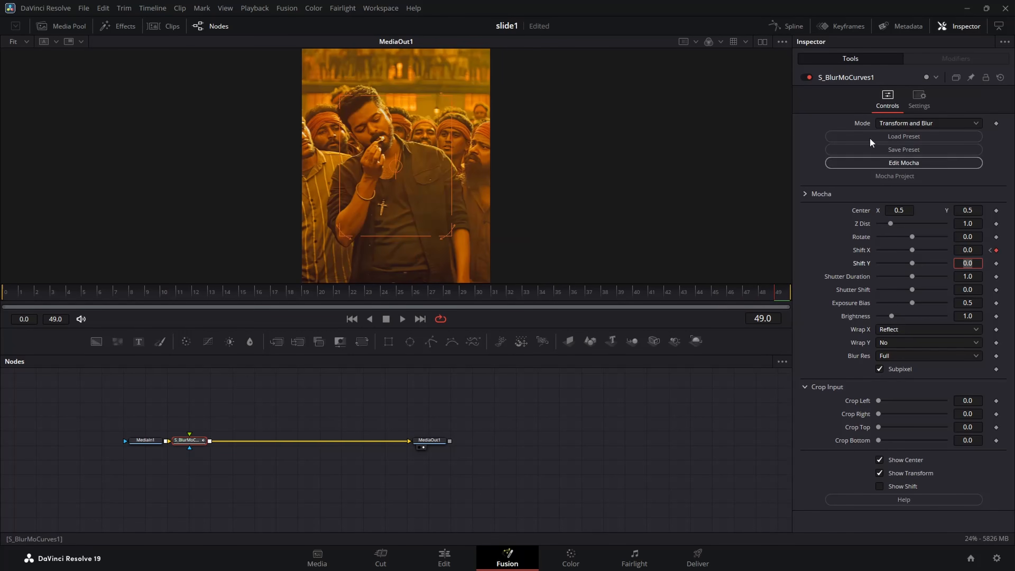
Shape the second clip's Shift X curve in the Spline editor to drop steeply from frame 0 and ease gently into frame 49.
click(786, 26)
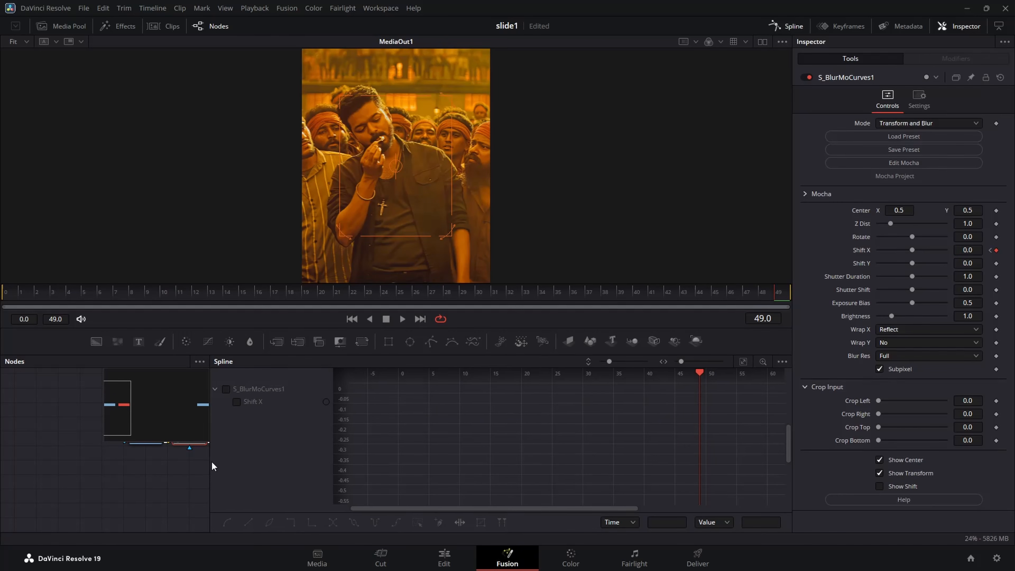
drag(210, 460, 417, 454)
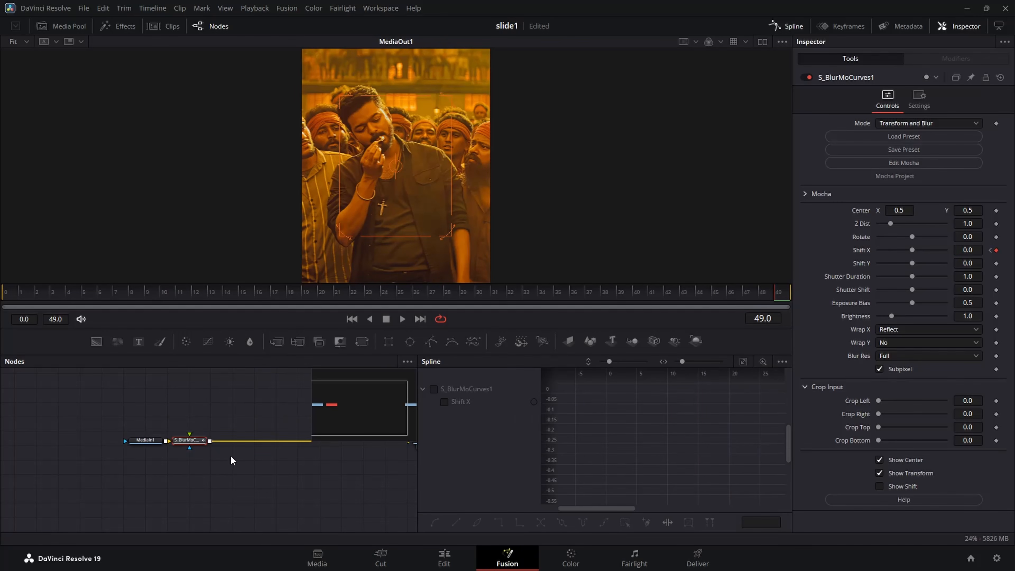
click(192, 440)
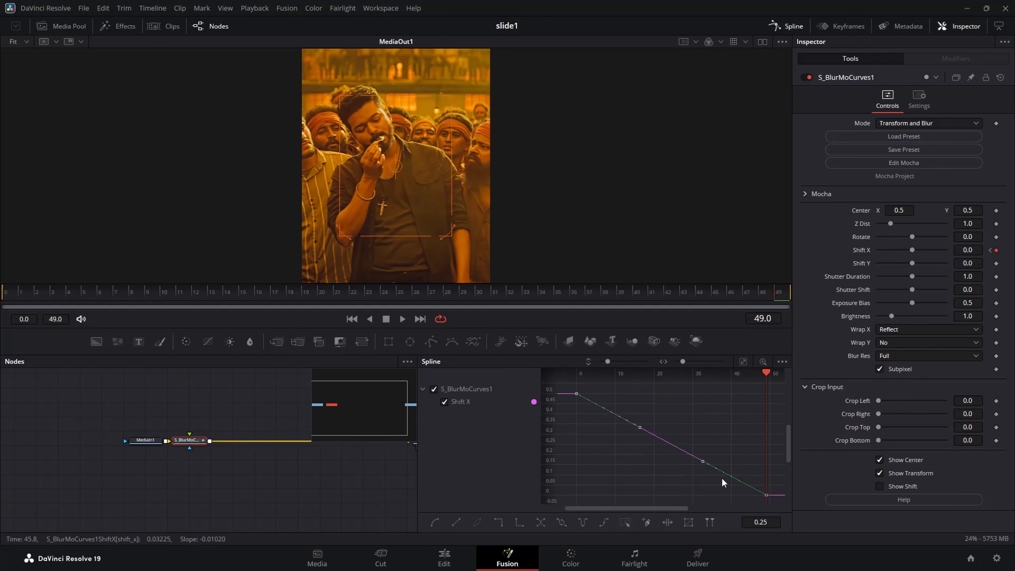
key(f)
drag(640, 395, 577, 488)
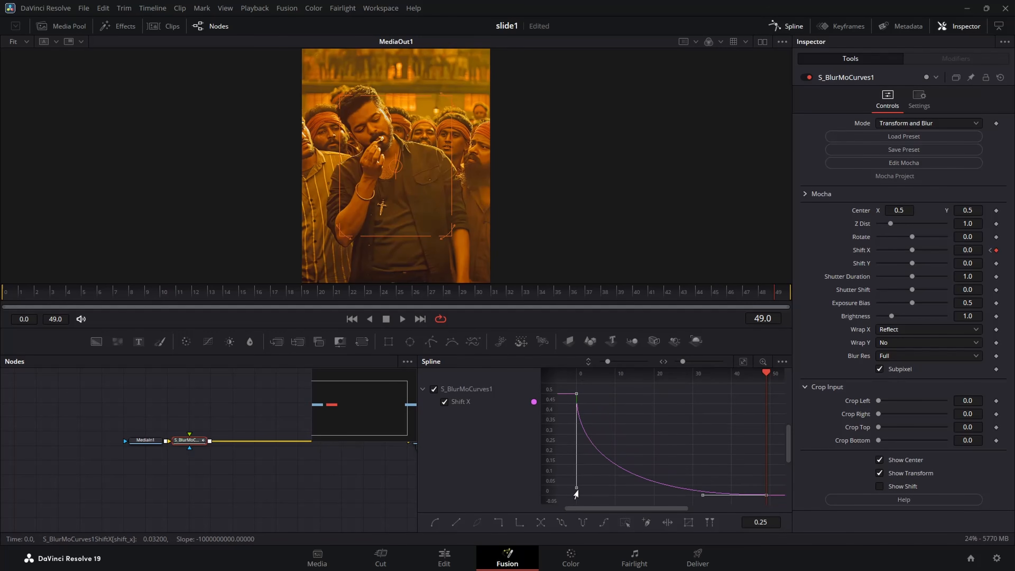
drag(704, 495, 603, 500)
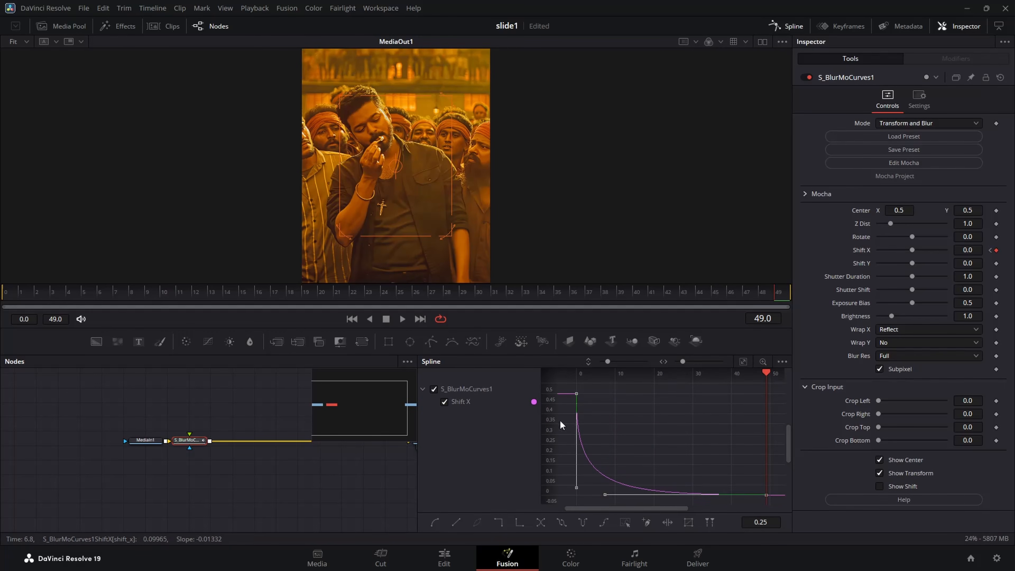
drag(216, 296, 4, 297)
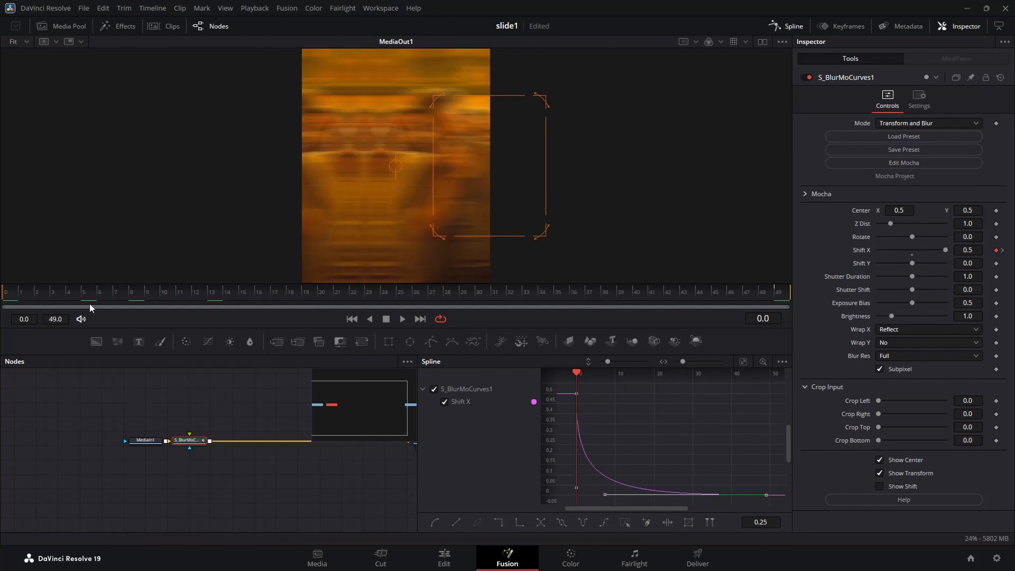
Return to the Edit page and place an adjustment clip on V2 above 0929.mp4.
click(447, 560)
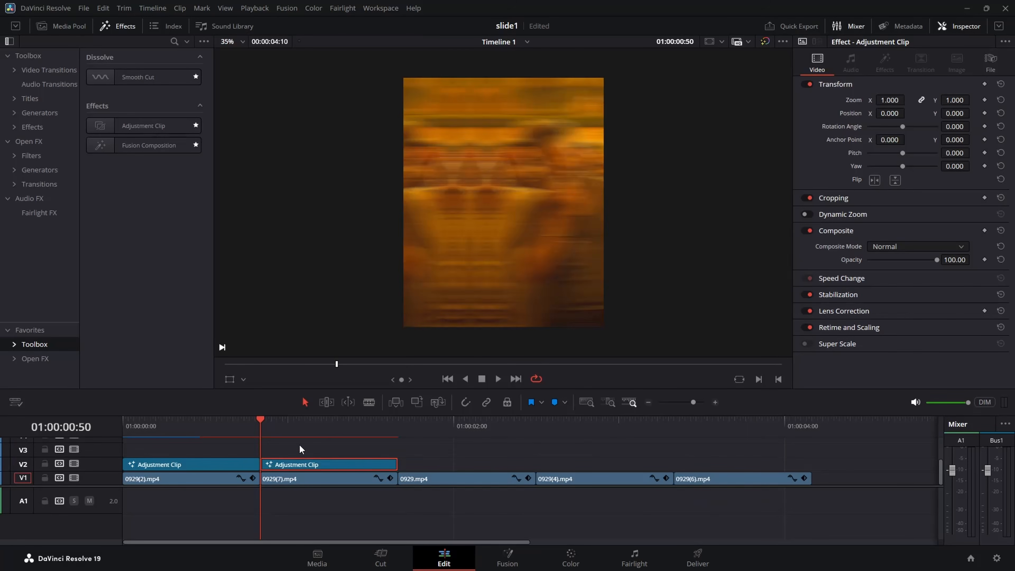
drag(333, 438, 400, 437)
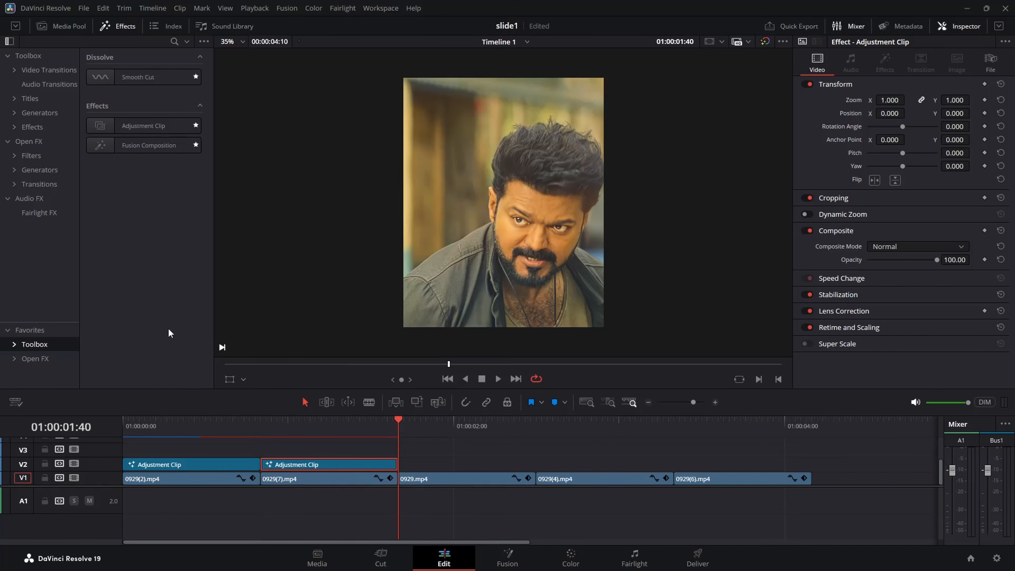
drag(144, 125, 440, 464)
Open the adjustment clip above 0929.mp4 in the Fusion page and insert an S_BlurMoCurves node after MediaIn1.
right_click(473, 464)
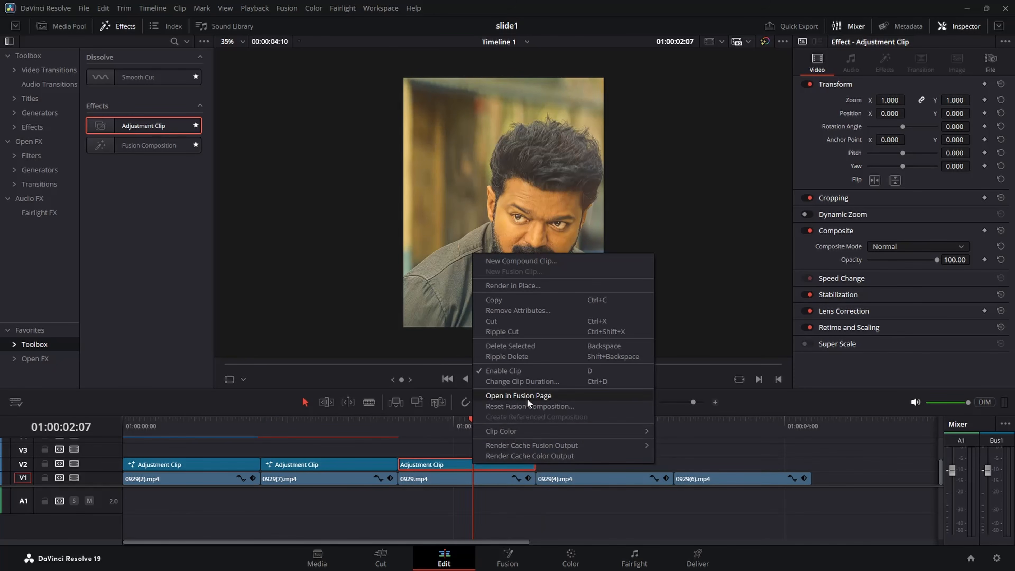
key(Escape)
key(shift+5)
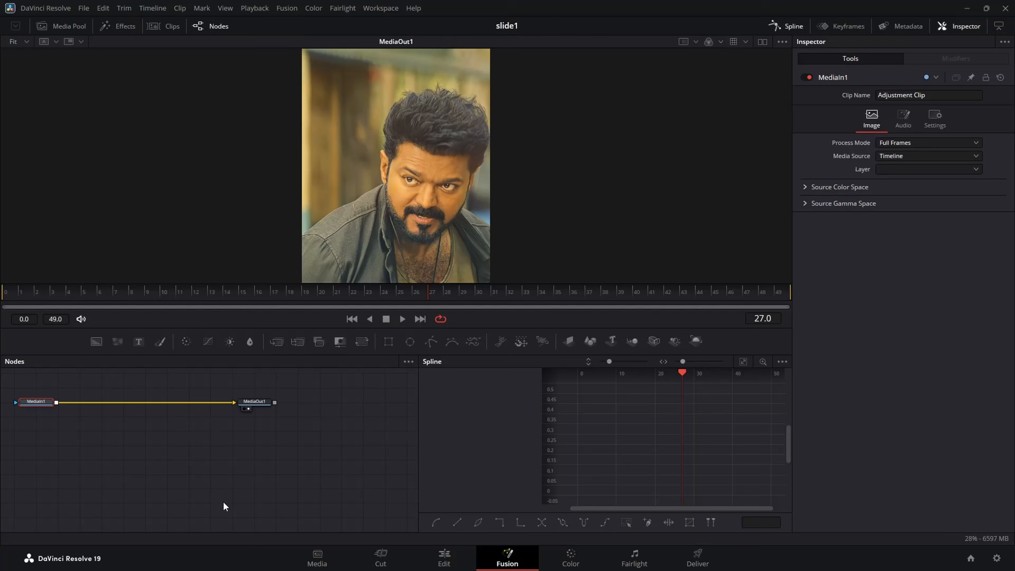
key(shift+space)
text(s_blurmo)
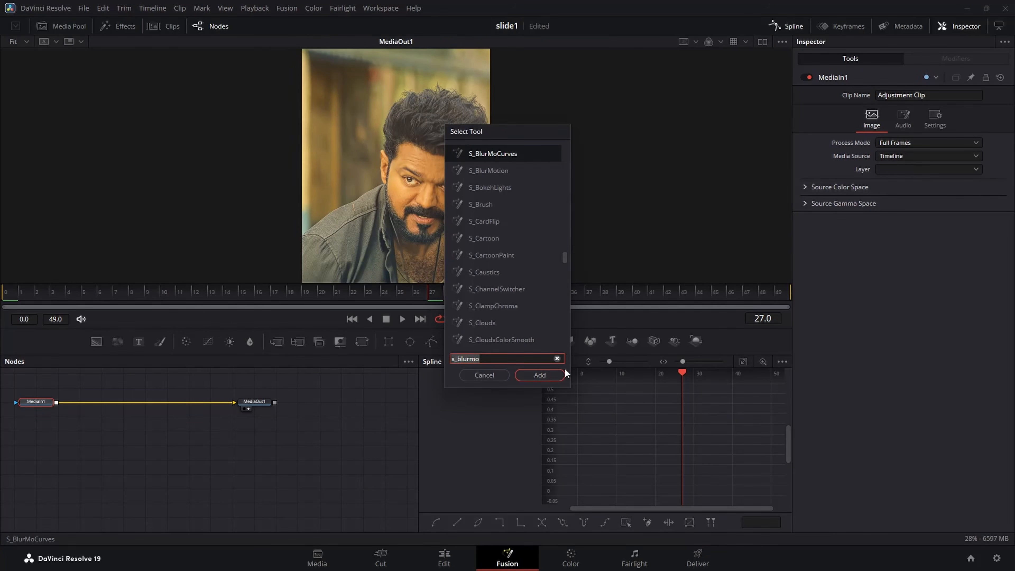
click(539, 376)
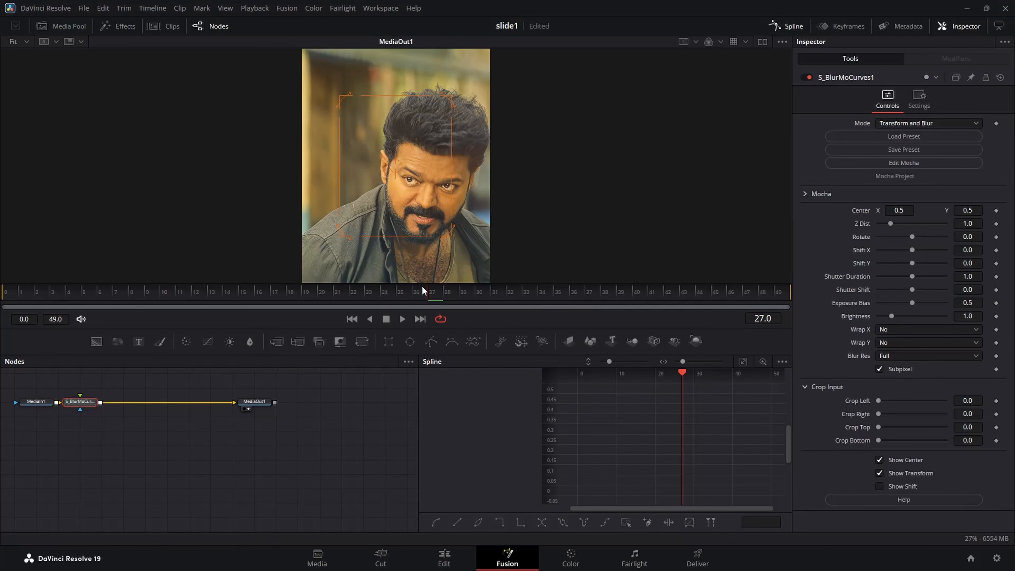
Keyframe Shift Y at -0.25 on frame 0 and set Wrap Y to Reflect for the third clip's blur node.
drag(422, 287, 10, 312)
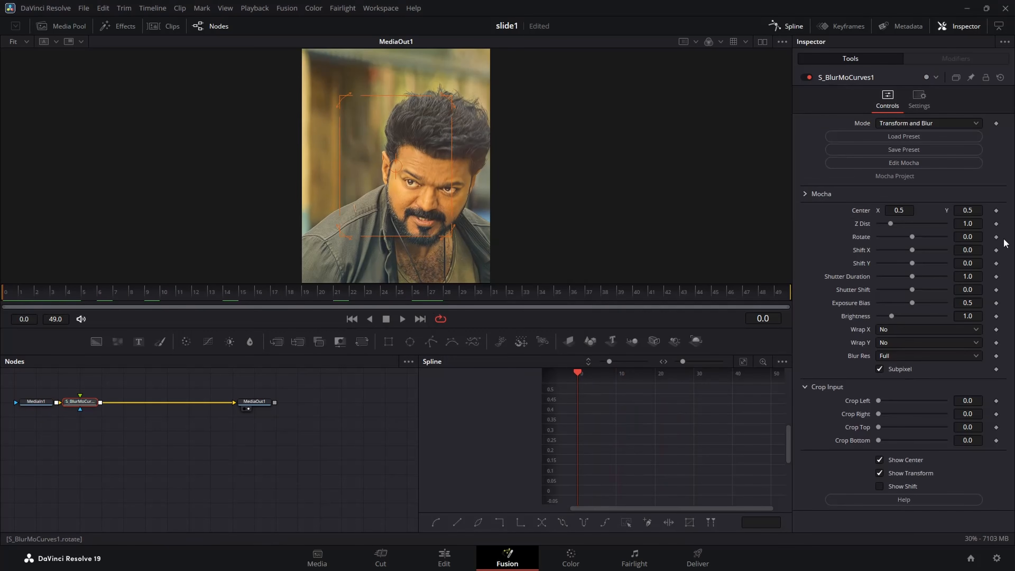
click(996, 264)
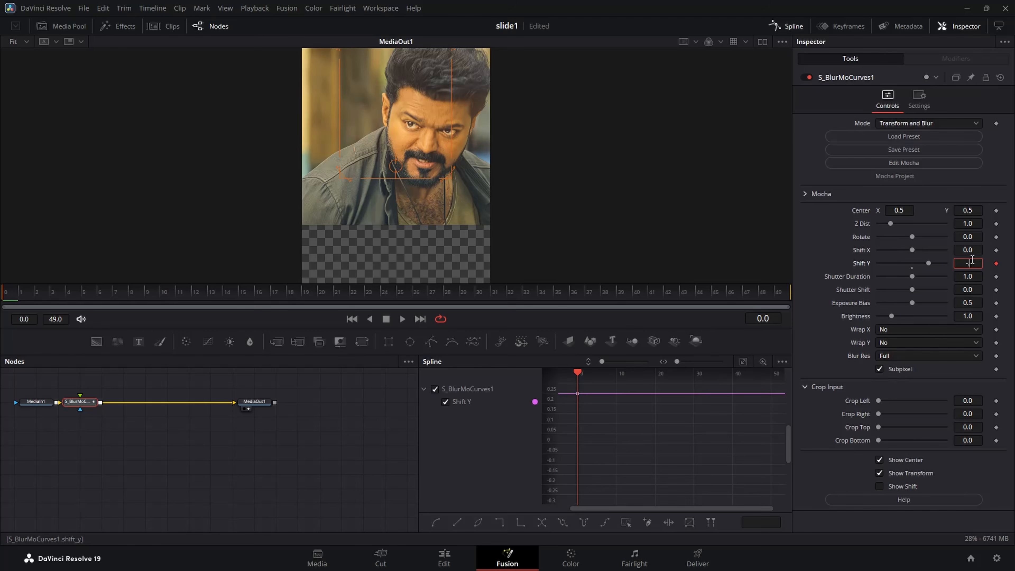
text(0.25)
key(Tab)
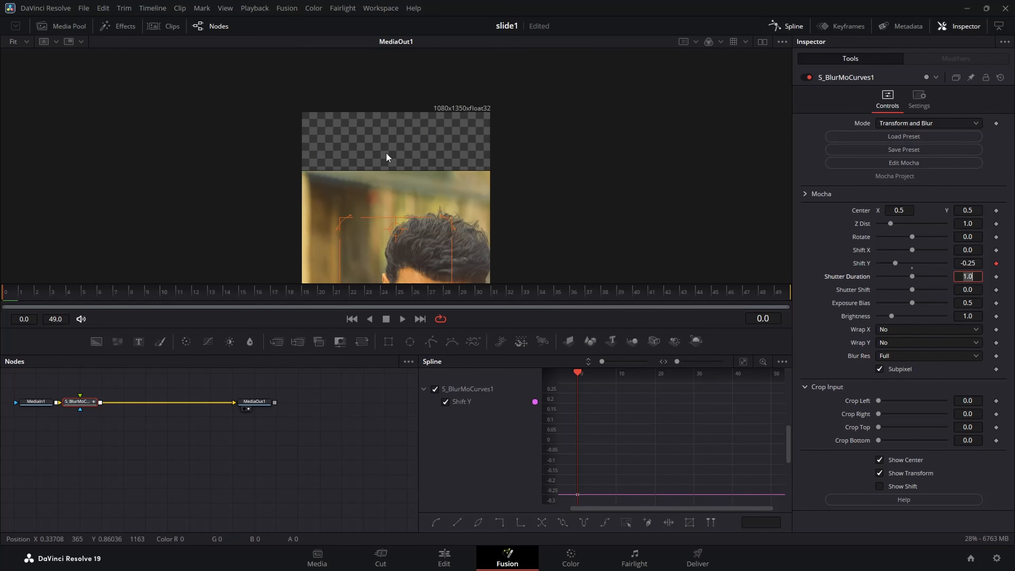
click(908, 344)
click(899, 380)
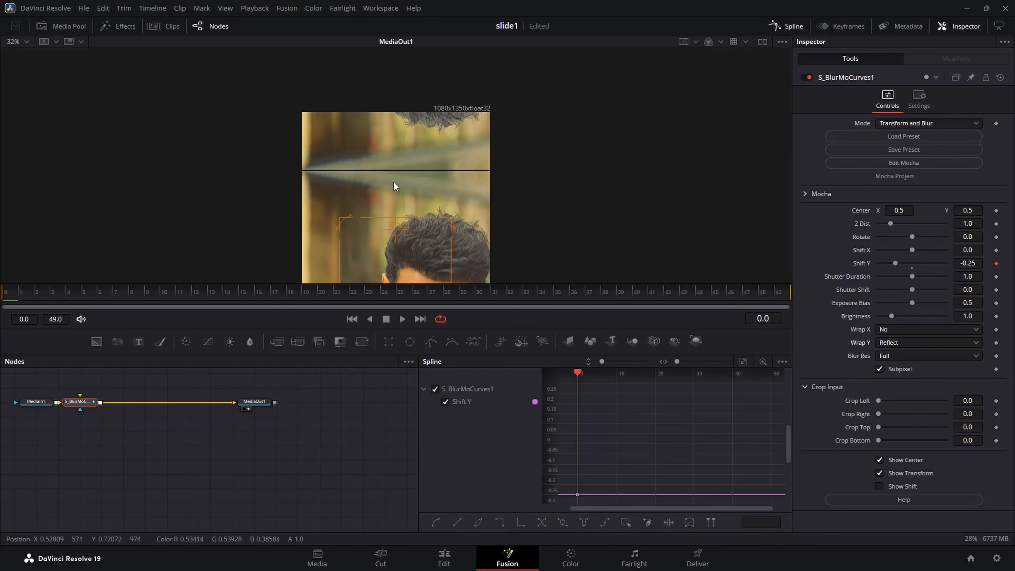
Insert a Transform node between MediaIn1 and S_BlurMoCurves1 and set its Center Y to 0.504.
drag(83, 405, 141, 408)
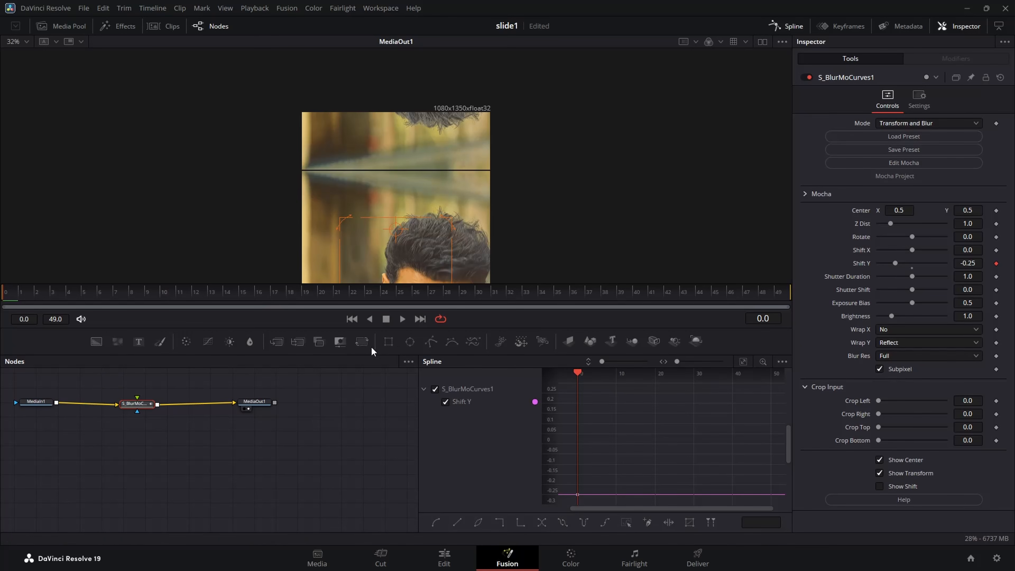
click(362, 342)
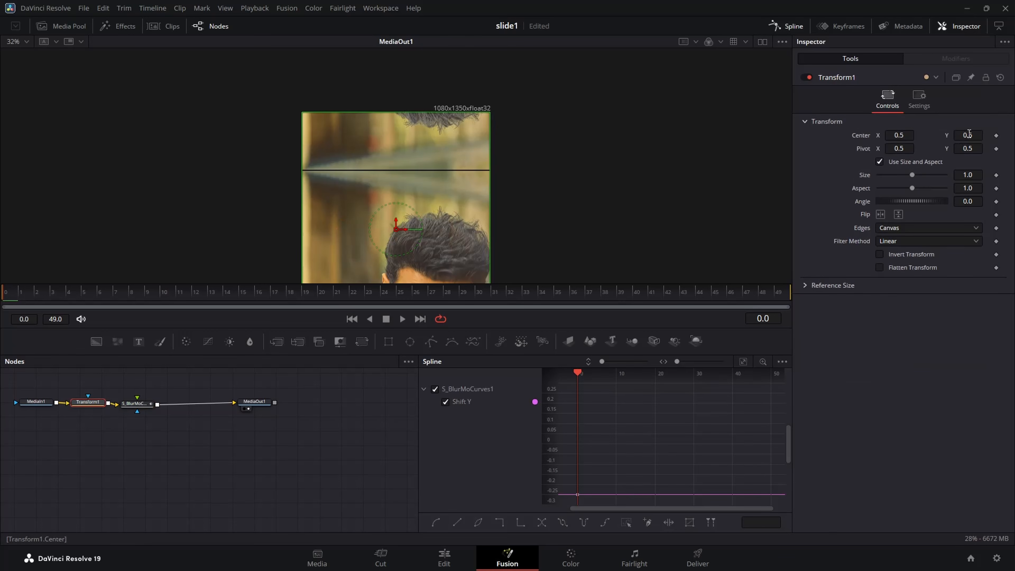
drag(969, 135, 973, 135)
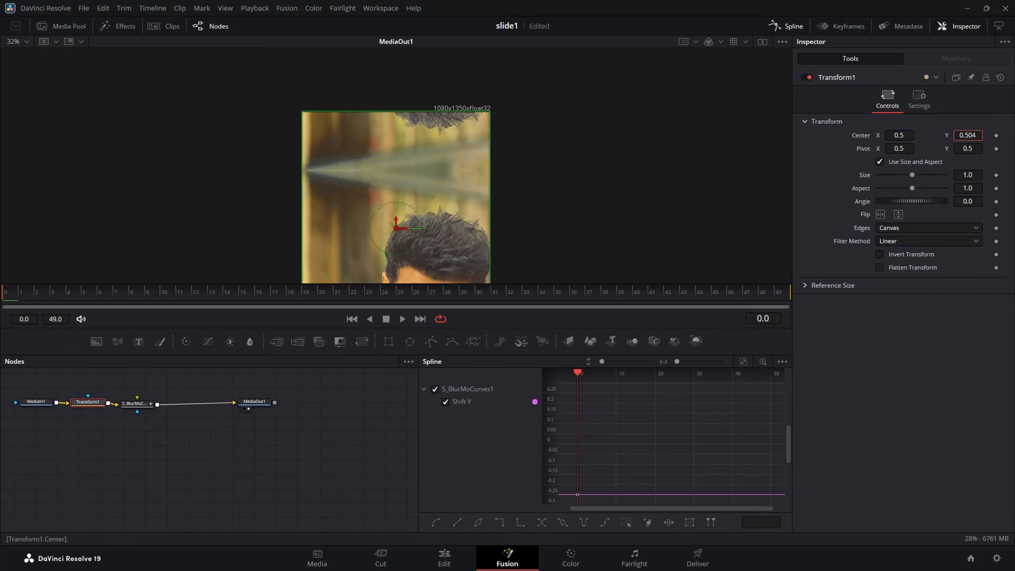
Keyframe the third clip's Shift Y at 0 on frame 49 of the S_BlurMoCurves node.
click(135, 404)
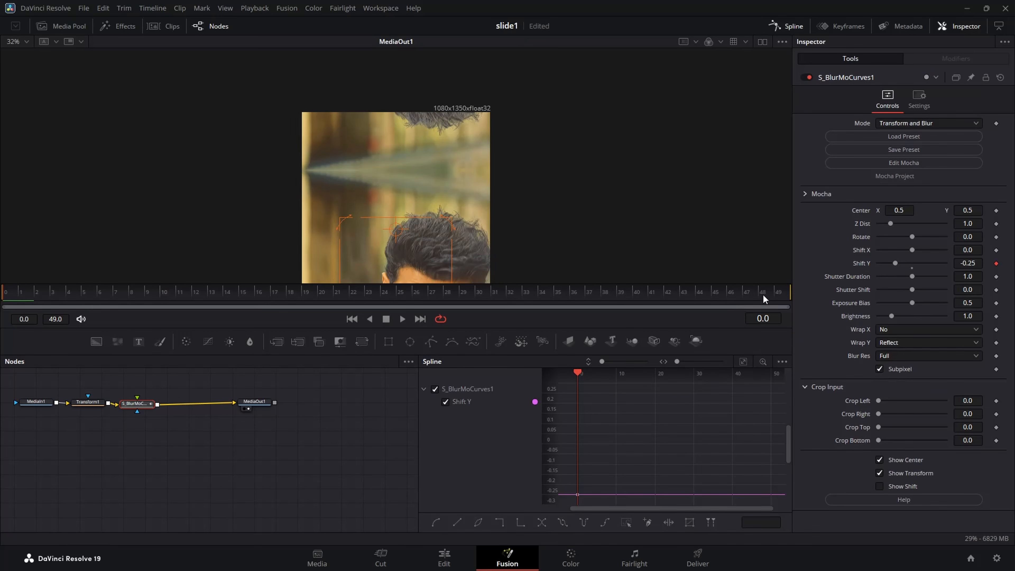
drag(763, 293, 778, 292)
click(975, 263)
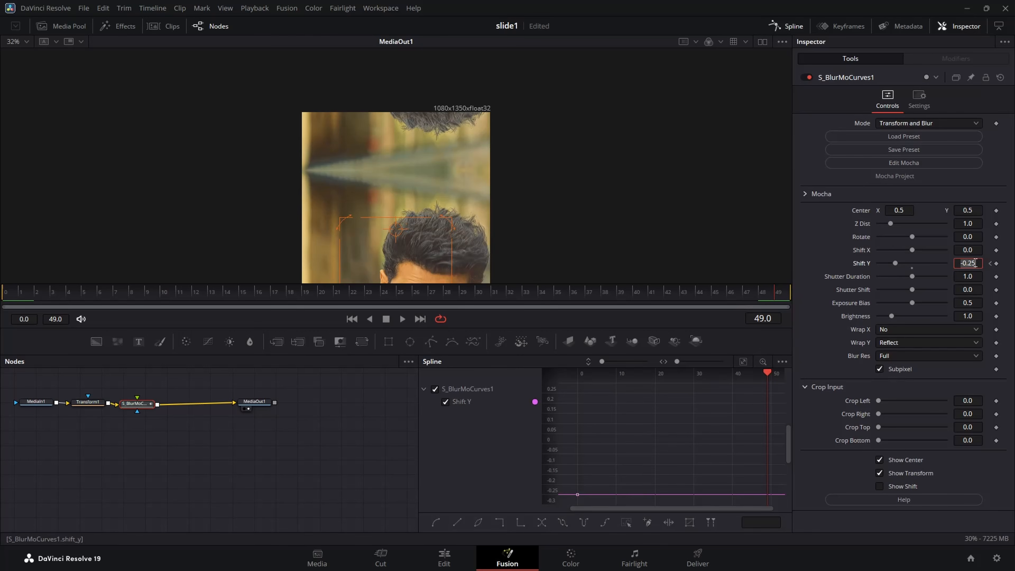
text(0)
key(Tab)
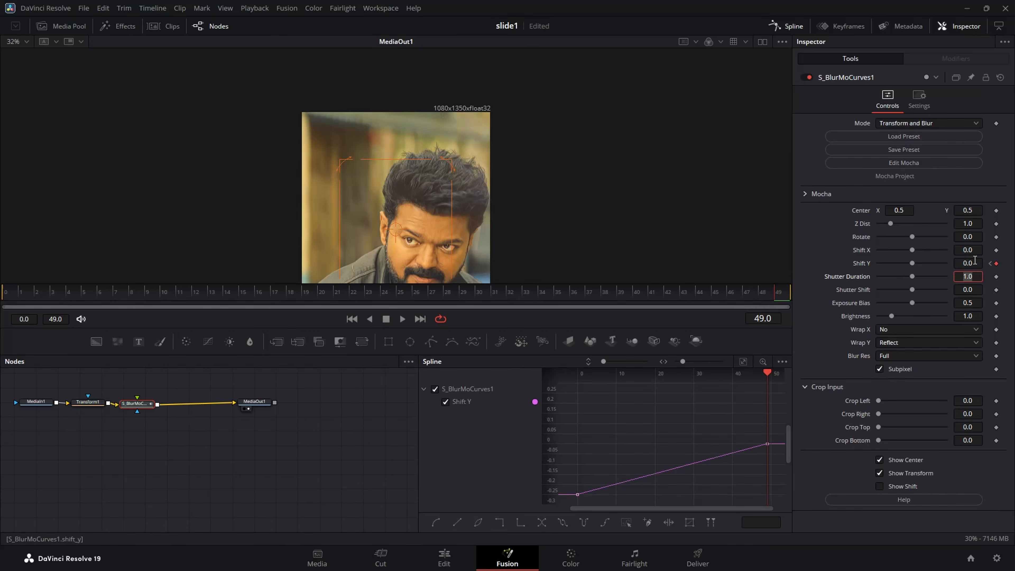
Smooth the Shift Y spline and adjust its handles for a steep rise from frame 0 and a long ease into frame 49.
click(744, 361)
drag(771, 386, 555, 519)
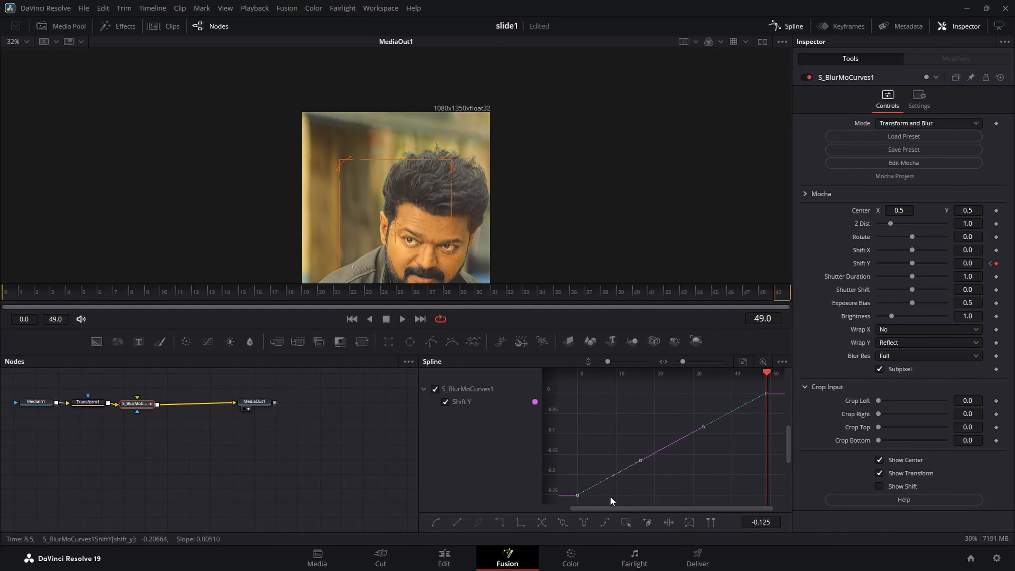
key(s)
drag(640, 496, 573, 405)
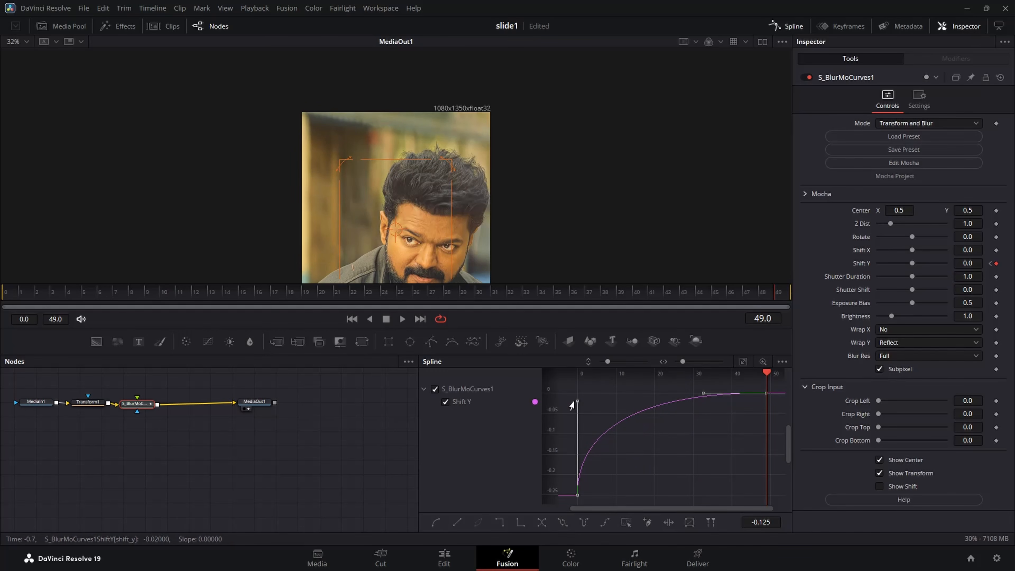
drag(704, 396, 615, 394)
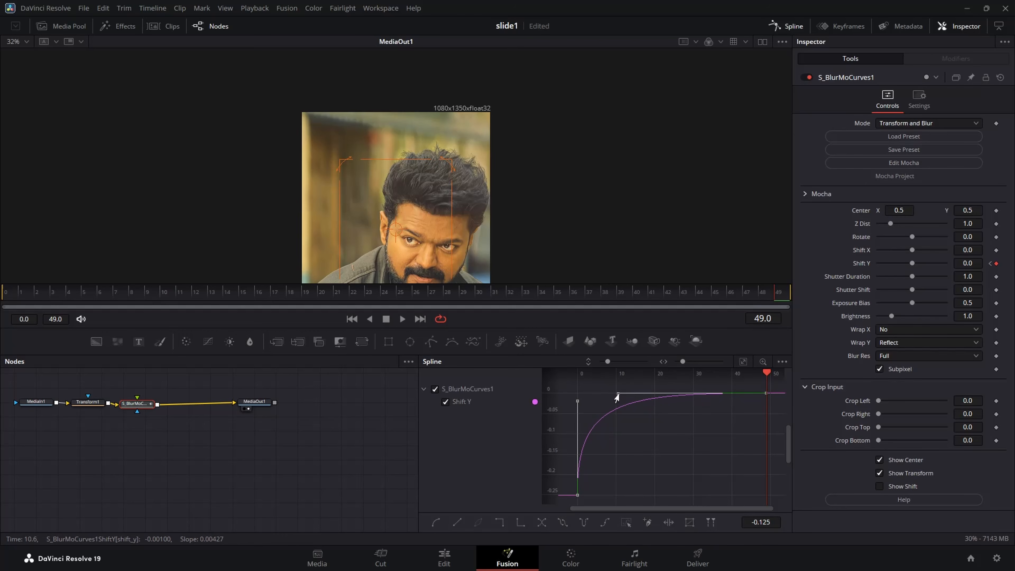
drag(280, 292, 1, 306)
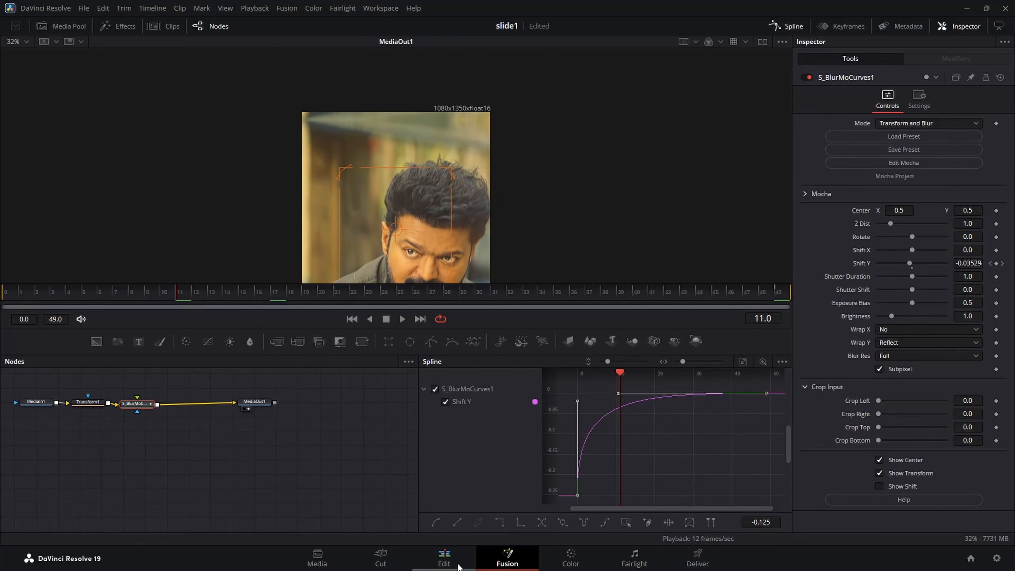
Return to the Edit page and play back the slide transitions across the first three clips.
click(444, 558)
drag(414, 417, 224, 423)
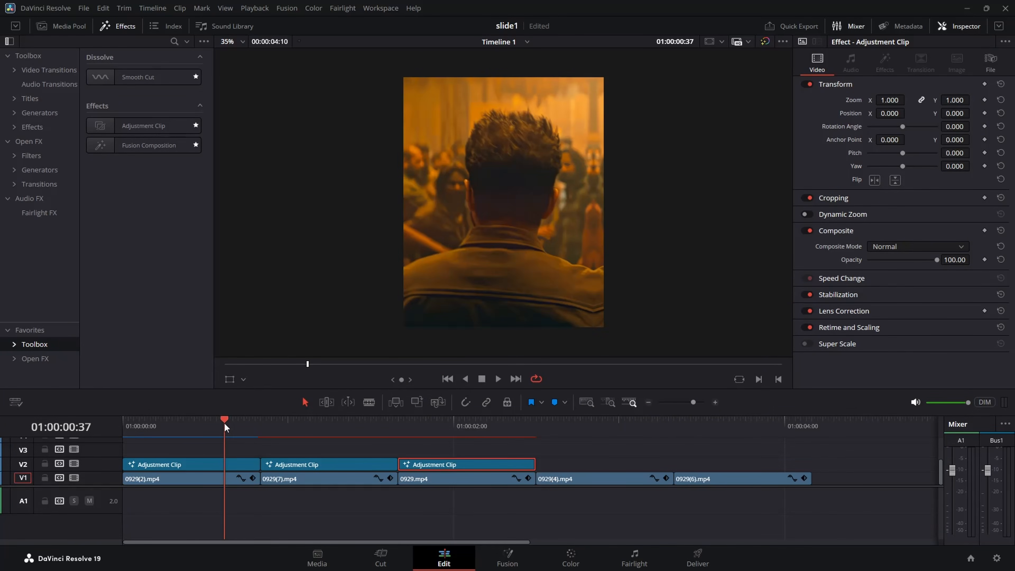
key(space)
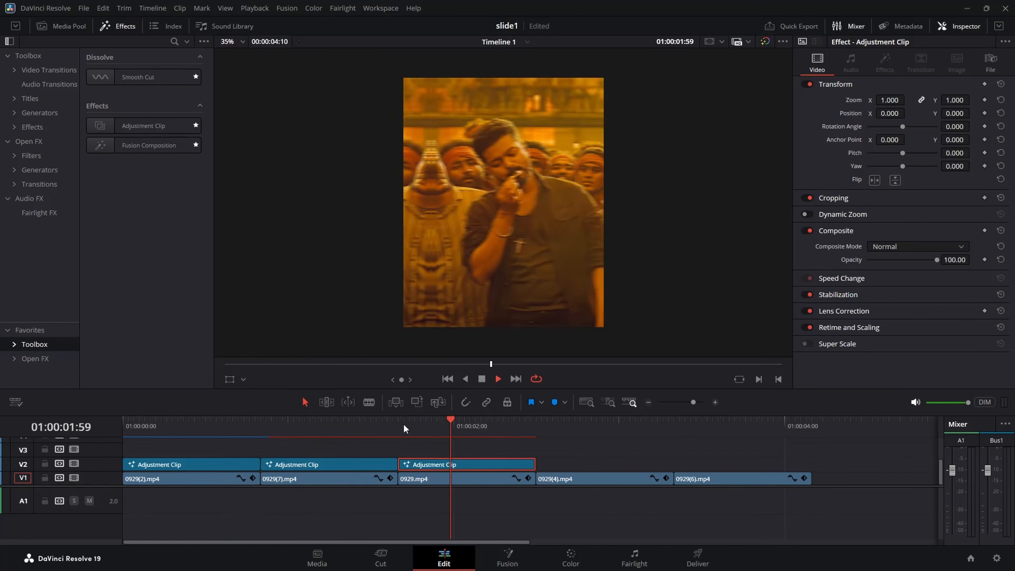
drag(439, 420, 268, 453)
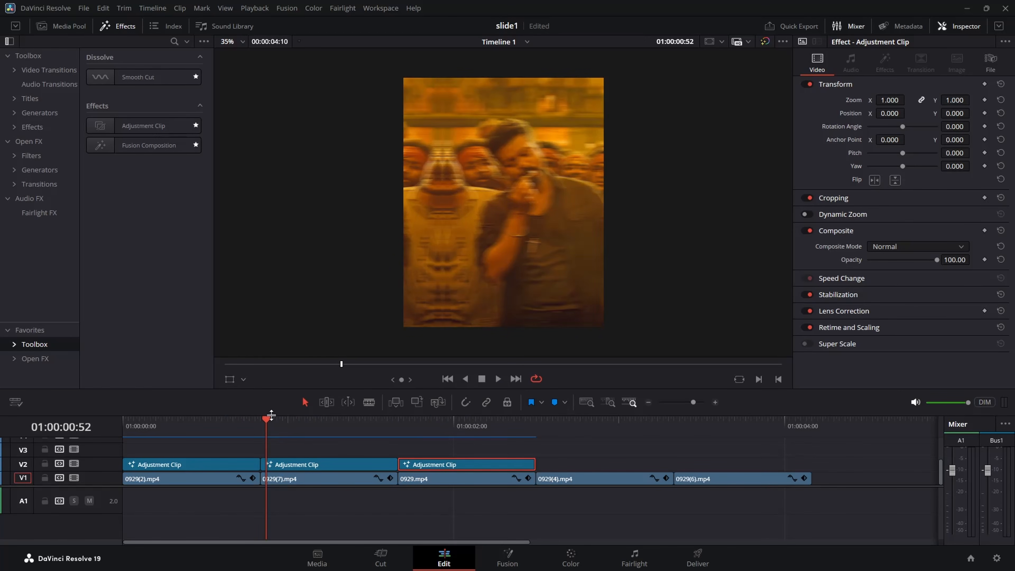
drag(267, 422, 84, 448)
key(space)
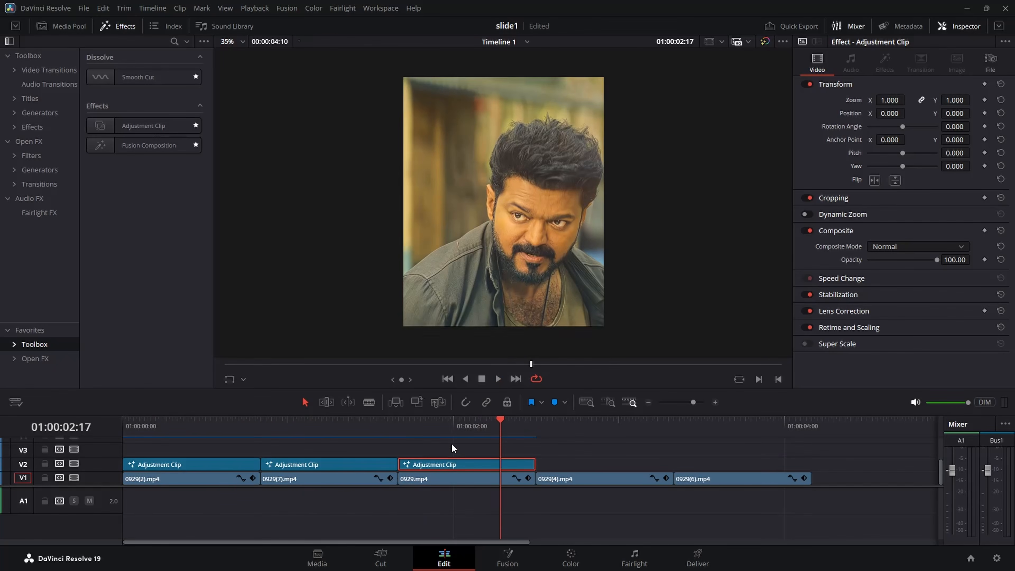
click(232, 447)
click(236, 442)
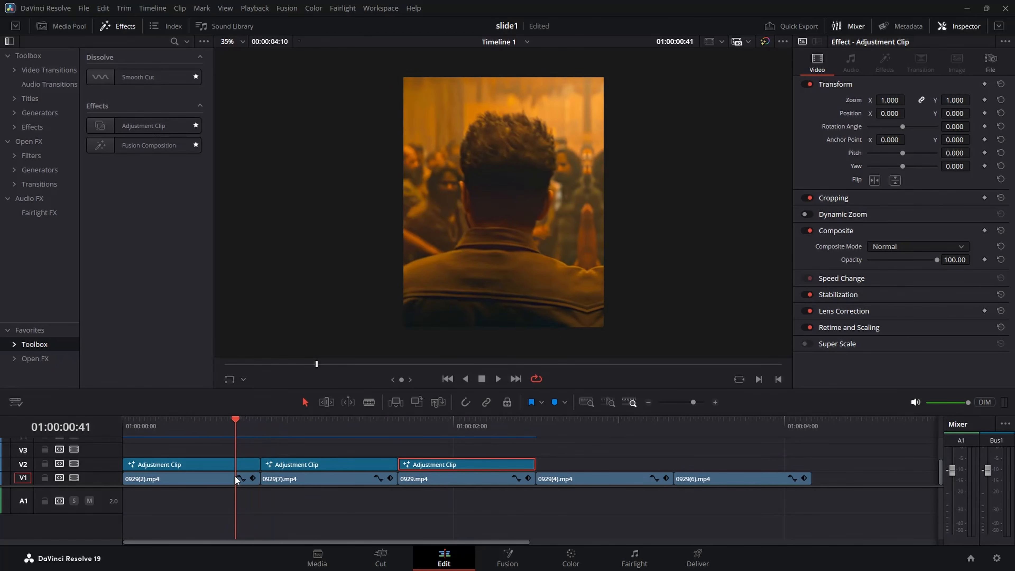
drag(235, 475, 343, 446)
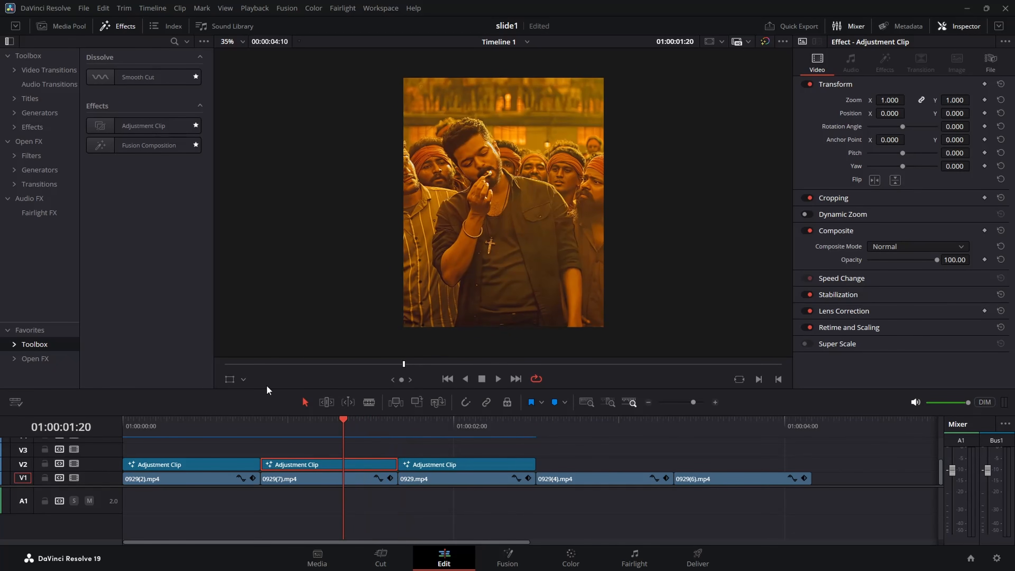
Add an adjustment clip on V3 above 0929(7).mp4 and trim its end to 01:00:01:40, where that clip ends.
drag(132, 127, 307, 450)
drag(384, 419, 398, 417)
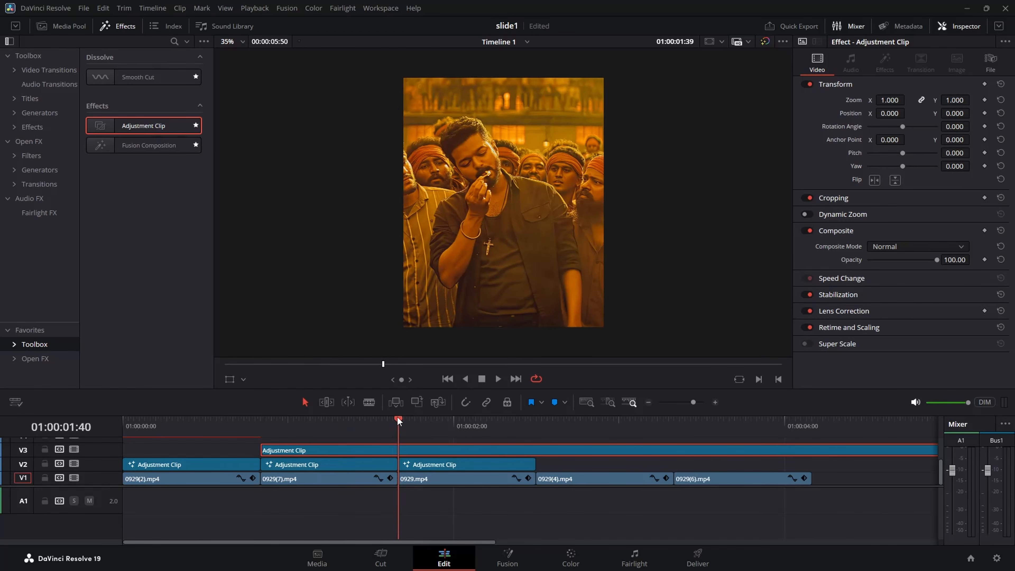
key(ctrl+b)
click(421, 451)
key(Delete)
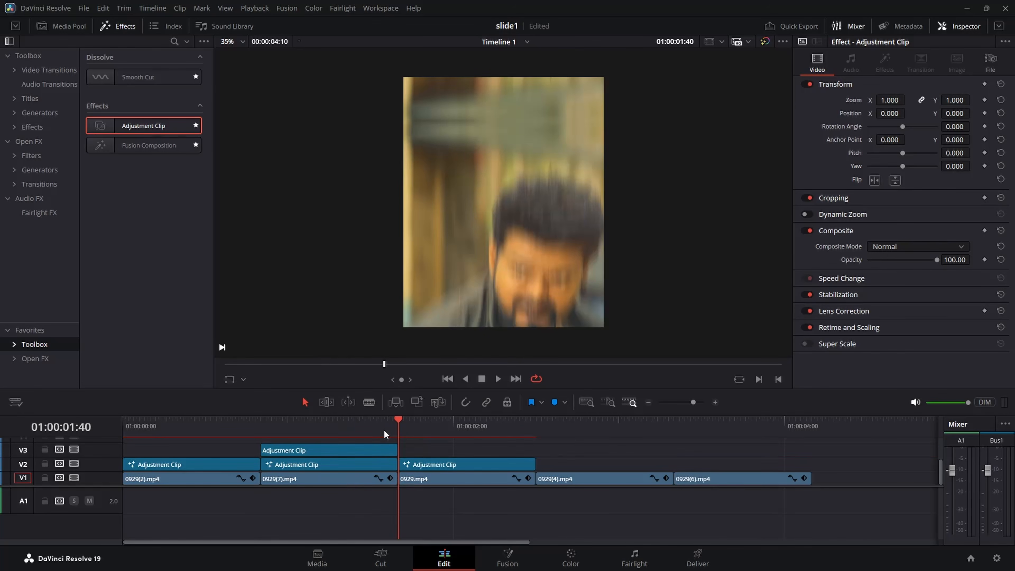
Open the V3 adjustment clip above 0929(7).mp4 on the Fusion page.
click(373, 429)
drag(371, 427, 336, 452)
click(337, 453)
right_click(336, 452)
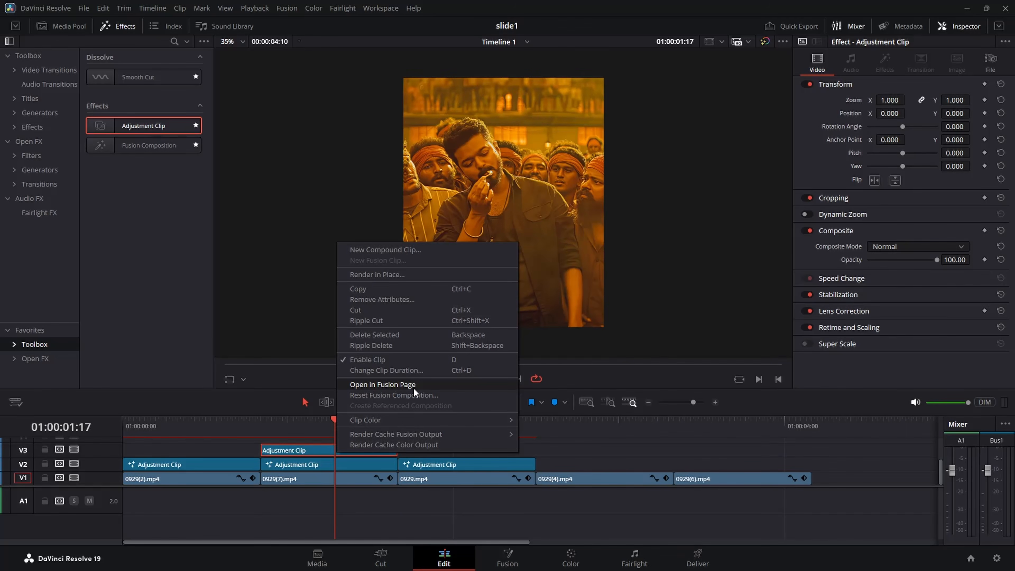
click(413, 387)
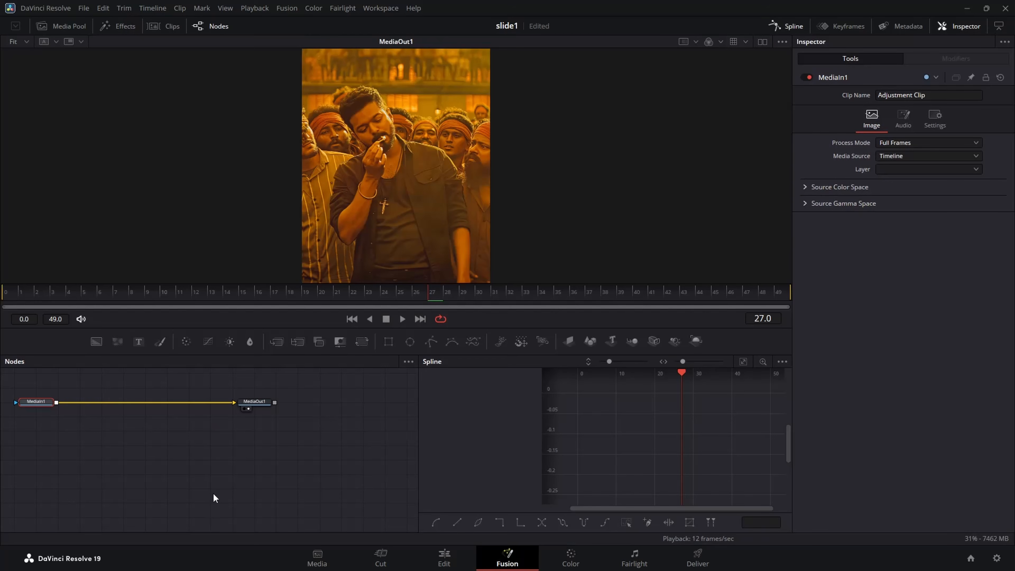
Insert an S_BlurMoCurves node between MediaIn1 and MediaOut1.
key(shift+space)
text(s_blurmo)
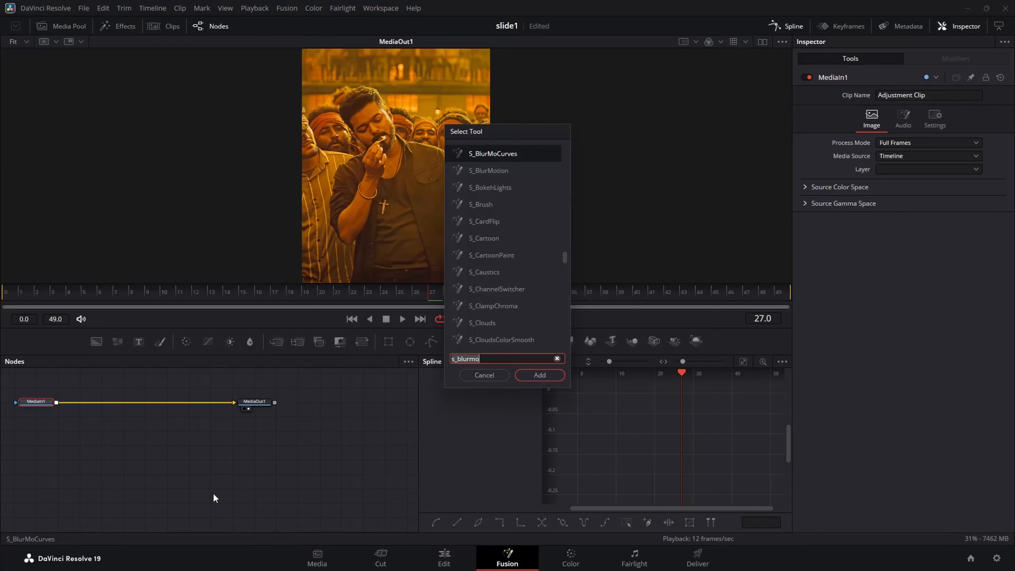
click(555, 373)
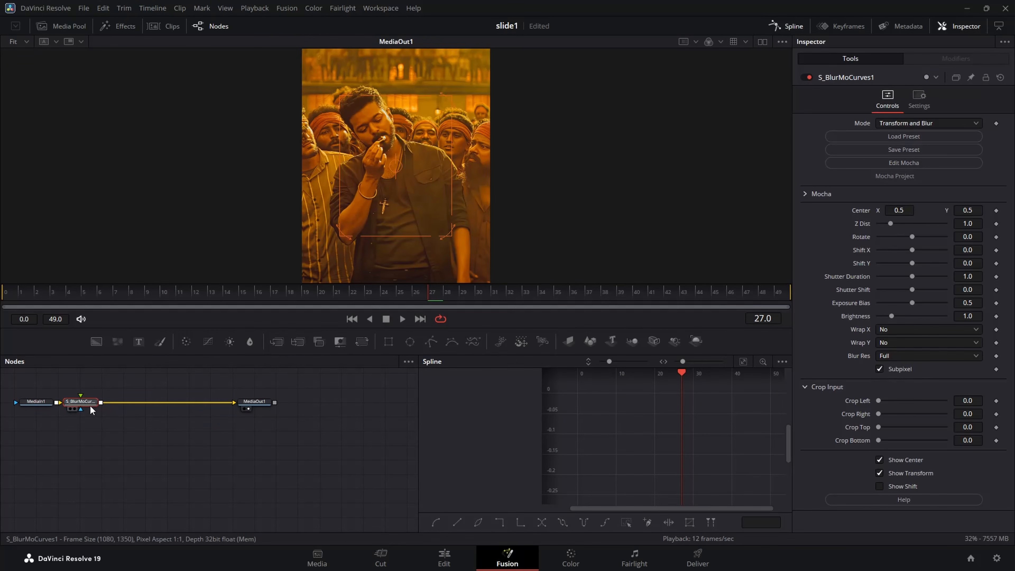
drag(90, 405, 100, 405)
Keyframe Shift Y at 0 on frame 0 and 0.25 on frame 49, and set Wrap Y to Reflect.
drag(6, 295, 3, 296)
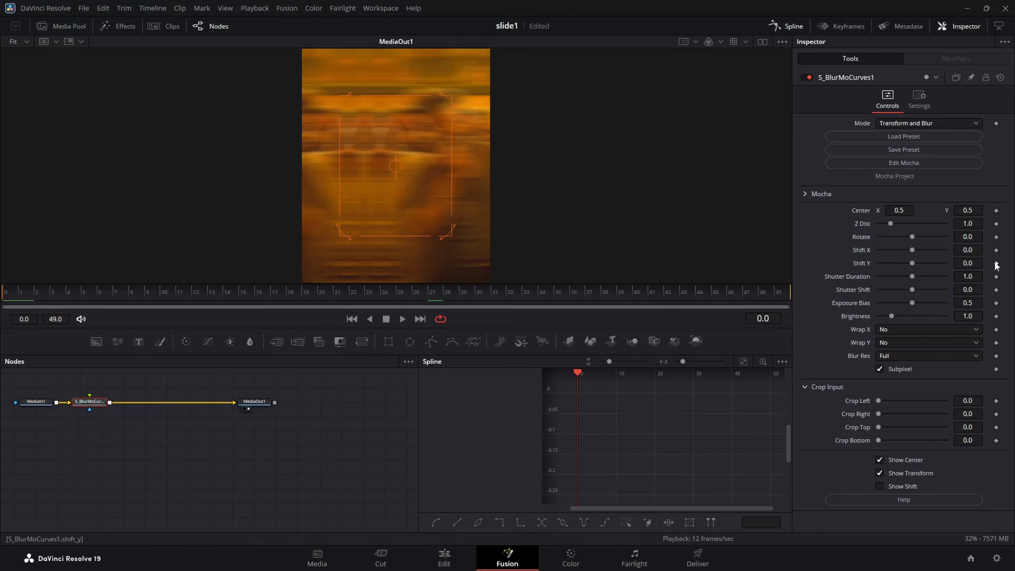
click(997, 264)
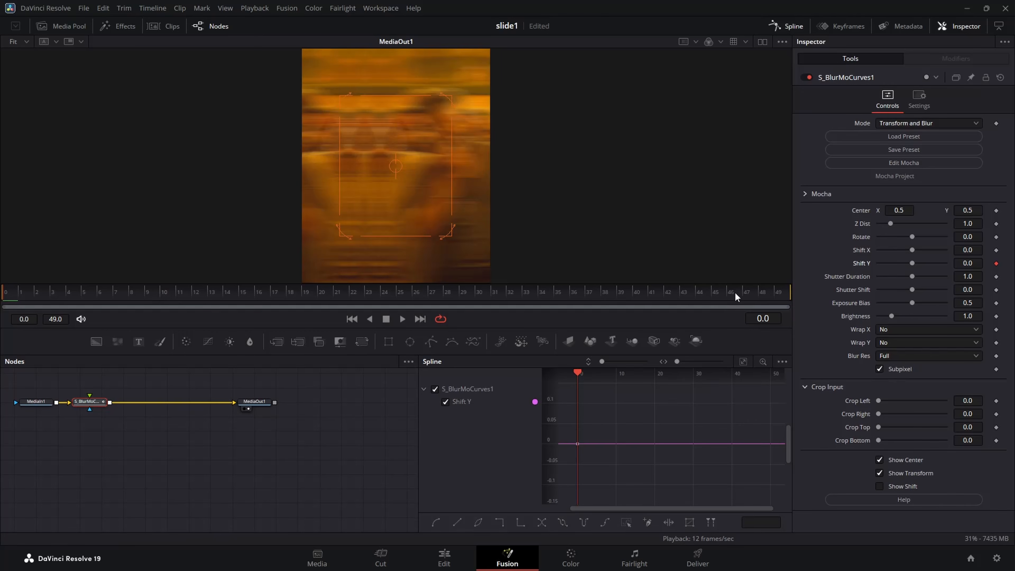
click(785, 294)
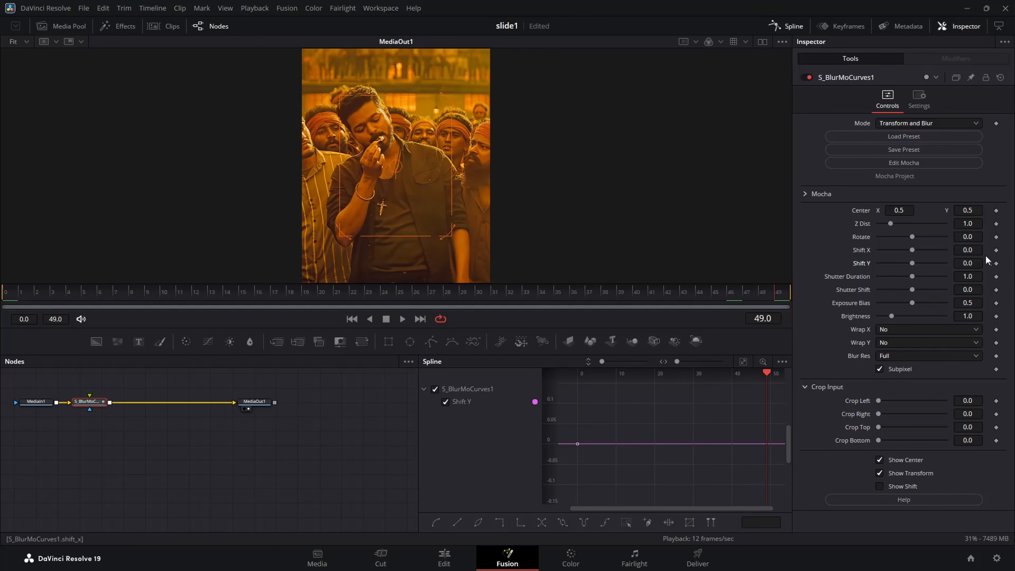
click(977, 263)
text(5)
key(Tab)
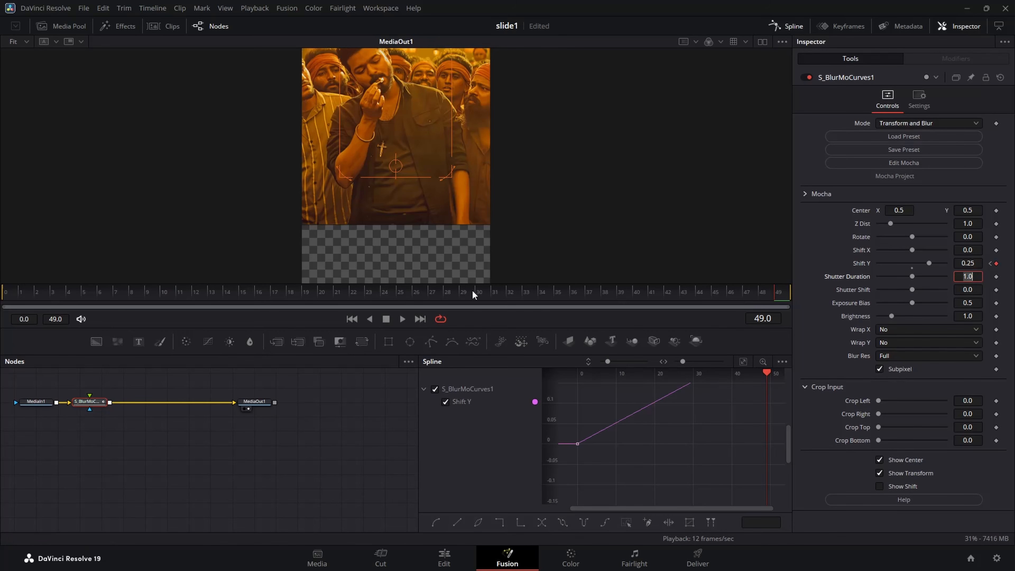
click(910, 343)
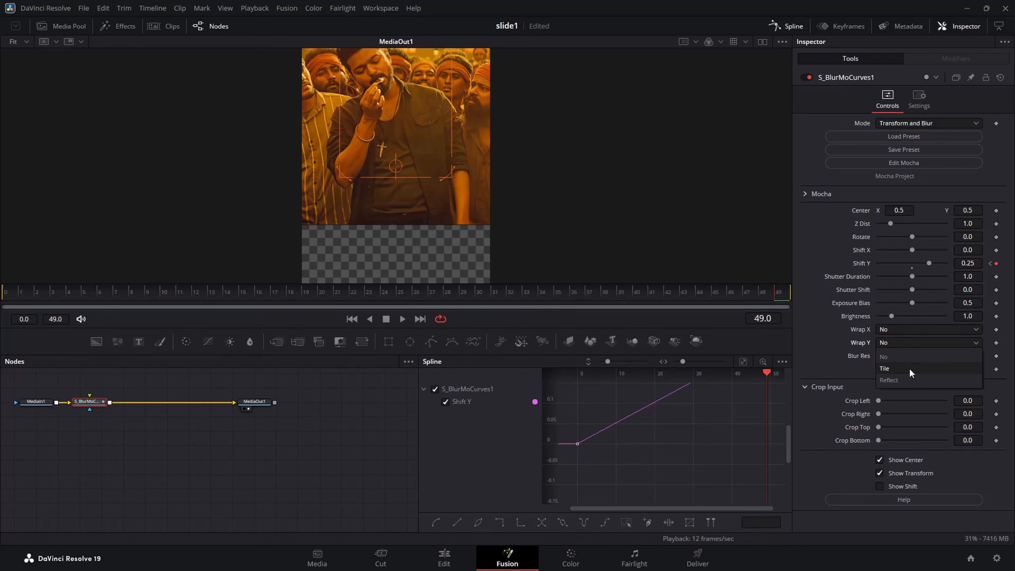
click(909, 380)
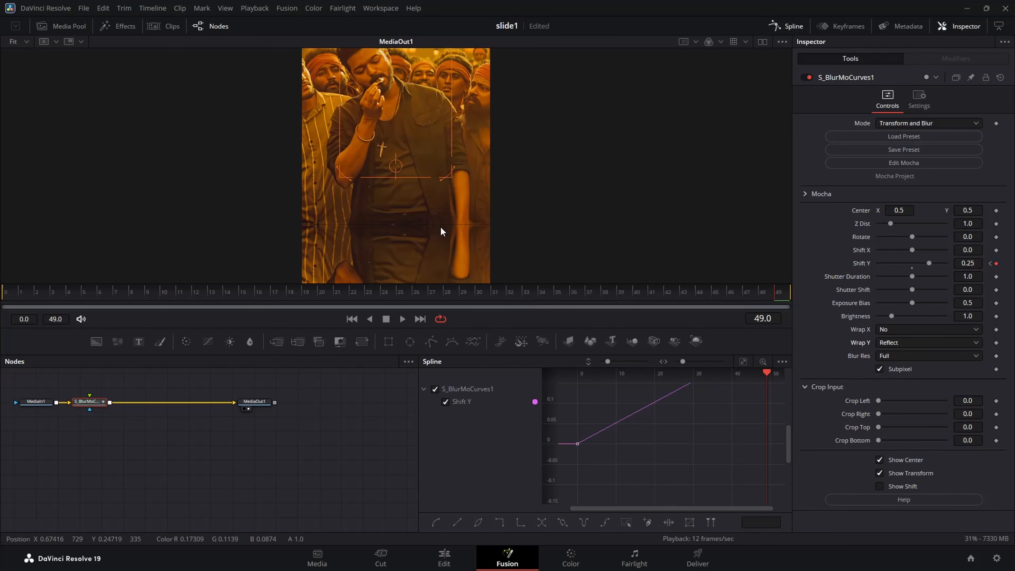
Insert a Transform node between MediaIn1 and S_BlurMoCurves1 and set its Center Y to 0.496.
drag(91, 402, 140, 410)
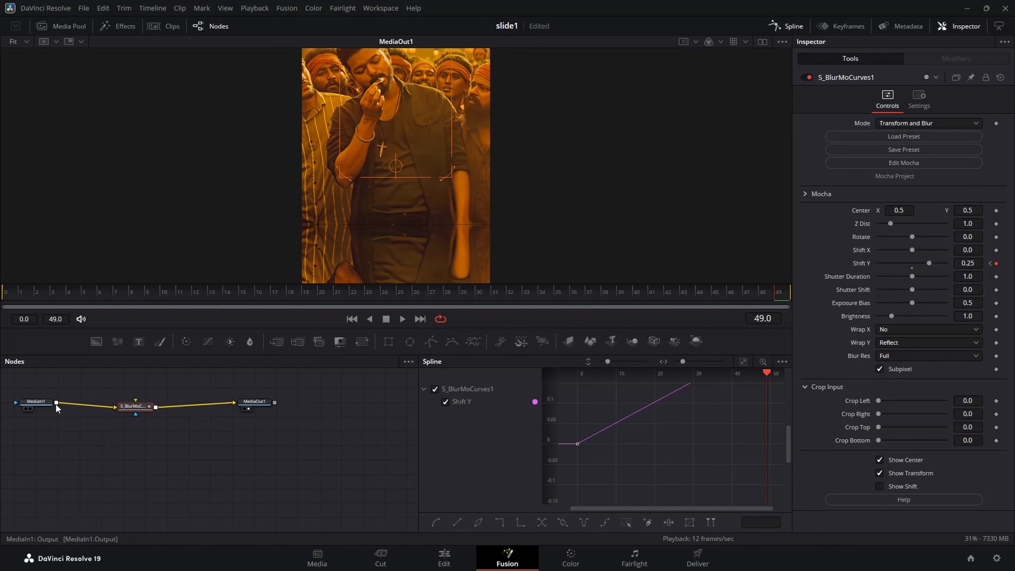
click(44, 402)
click(361, 341)
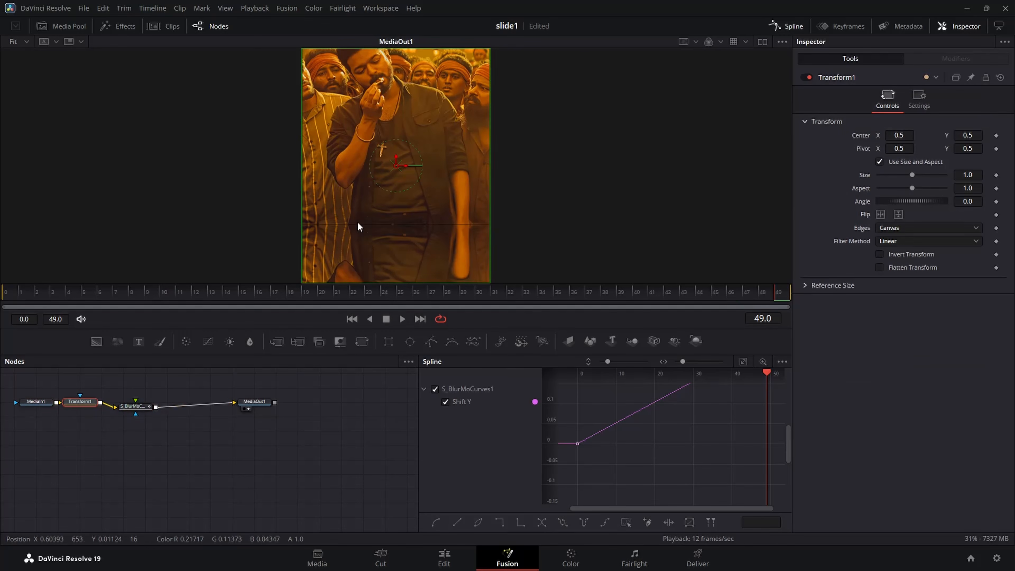
drag(967, 135, 964, 136)
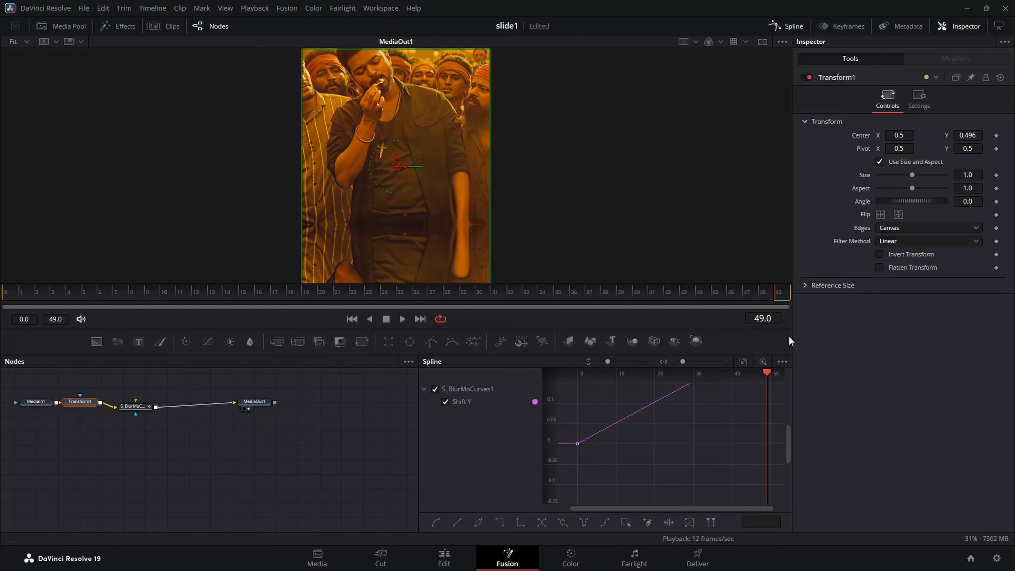
Smooth the Shift Y spline and adjust its handles for a slow start and a steep rise into frame 49.
click(740, 359)
drag(774, 385, 552, 526)
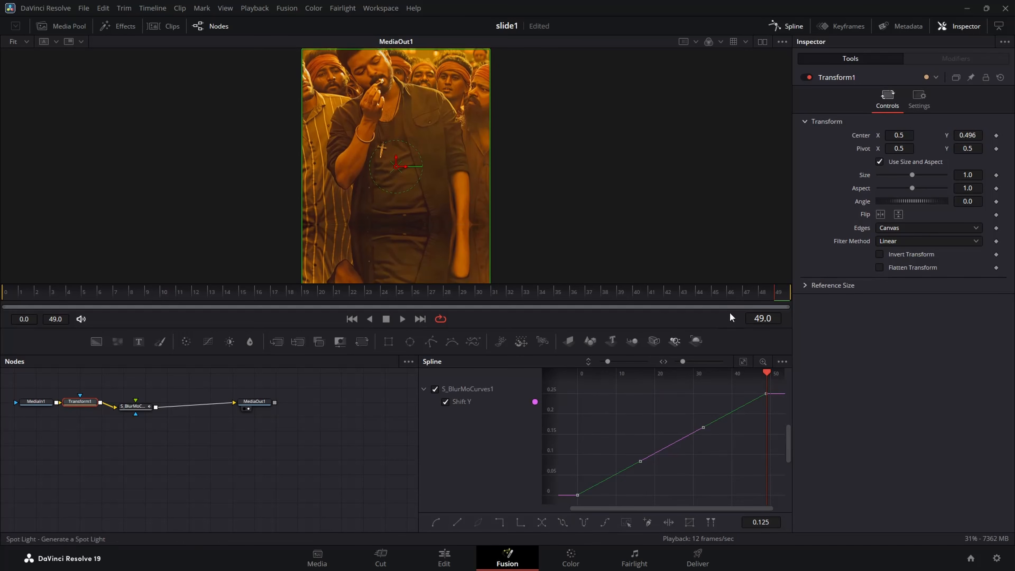
drag(764, 288, 797, 296)
click(140, 407)
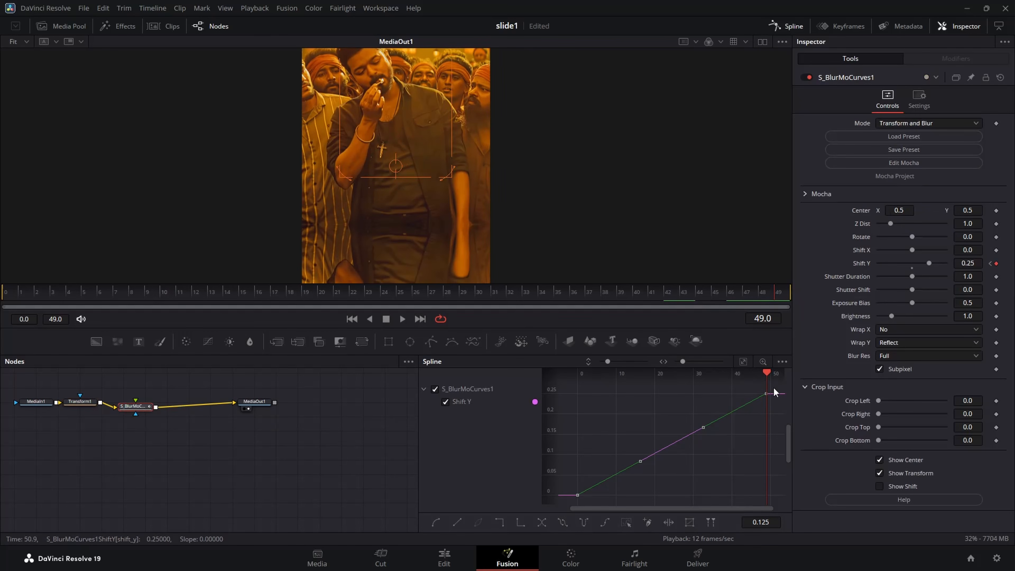
drag(773, 387, 536, 535)
key(s)
drag(639, 498, 750, 499)
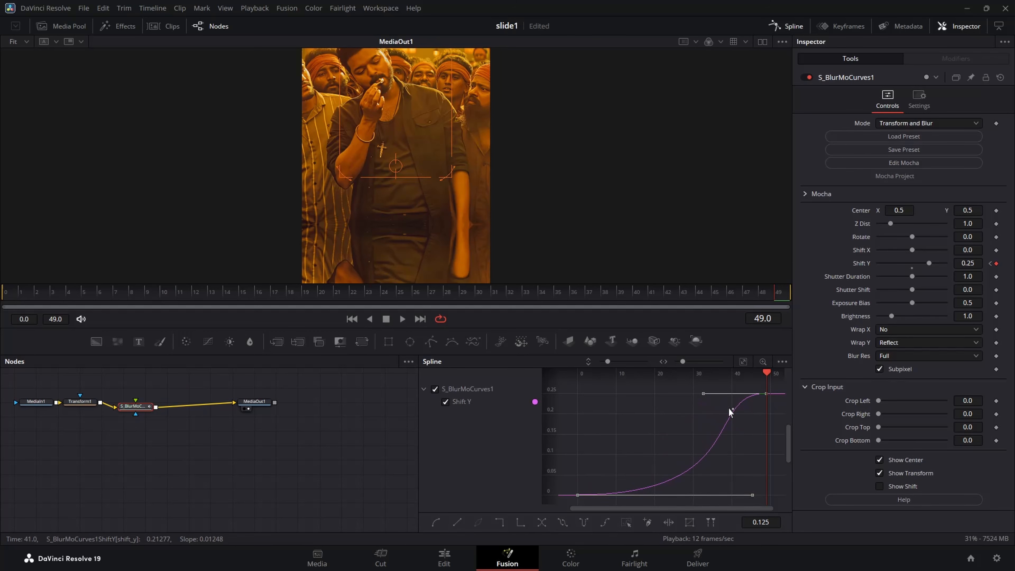
drag(704, 394, 765, 486)
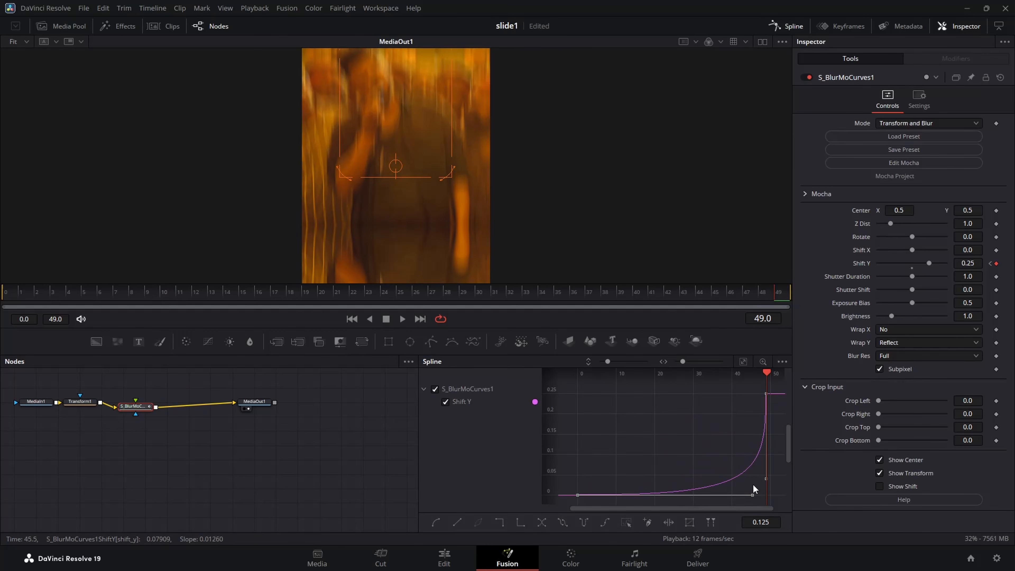
drag(753, 496, 744, 500)
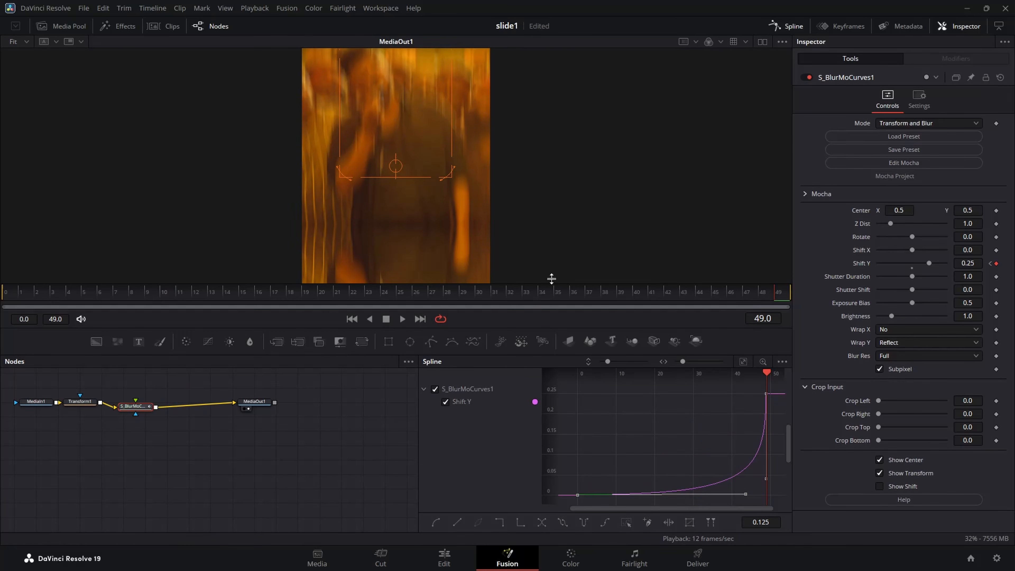
drag(588, 294, 782, 321)
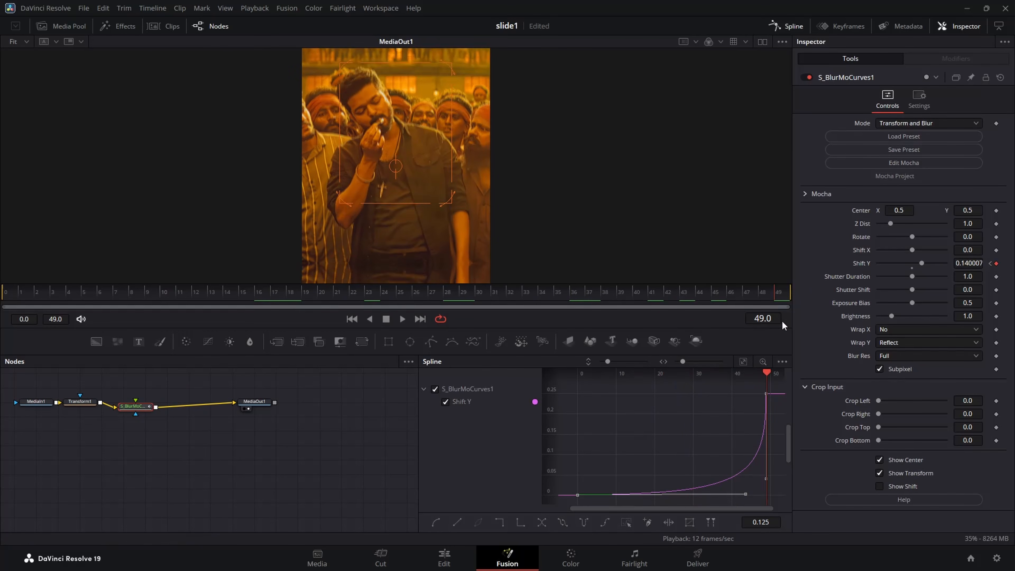
Return to the Edit page and play the timeline from the start to review the transitions through 0929.mp4.
click(444, 558)
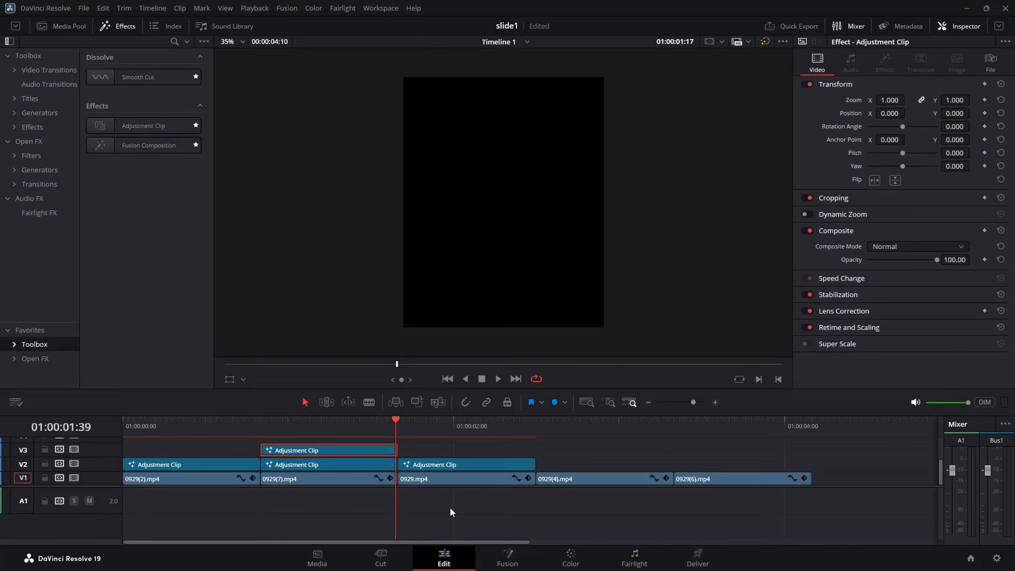
drag(393, 422, 241, 422)
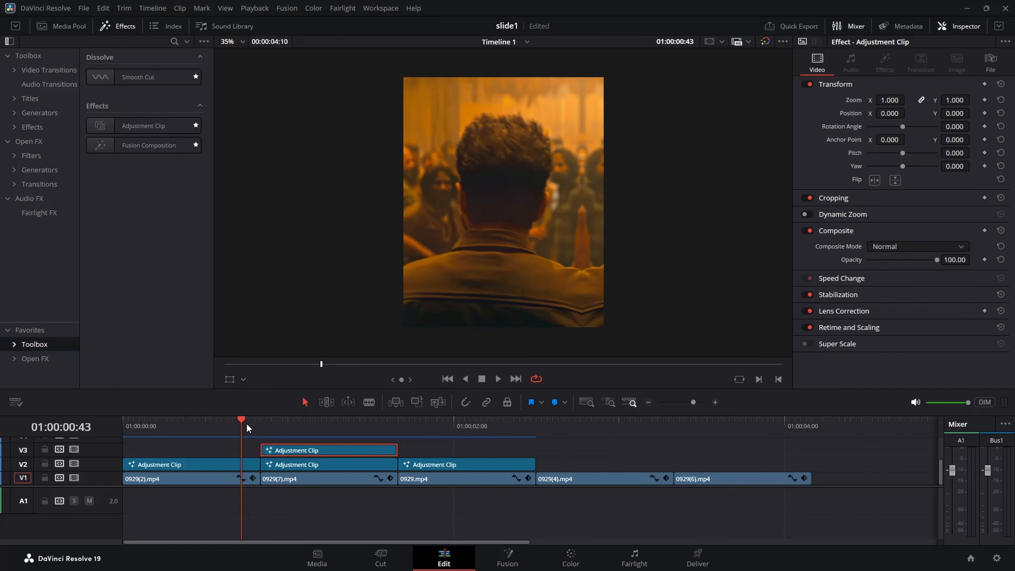
drag(245, 423, 100, 426)
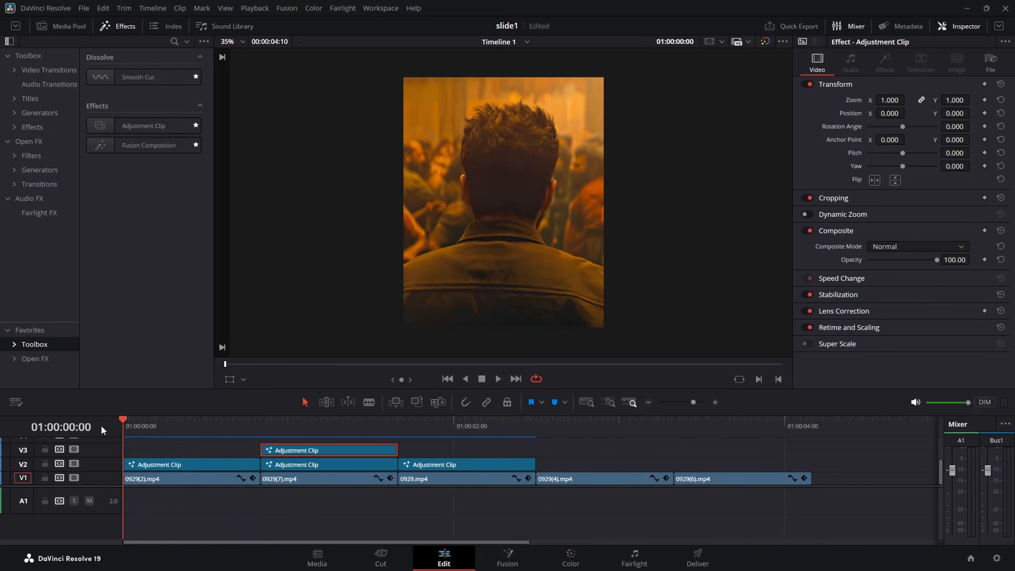
key(space)
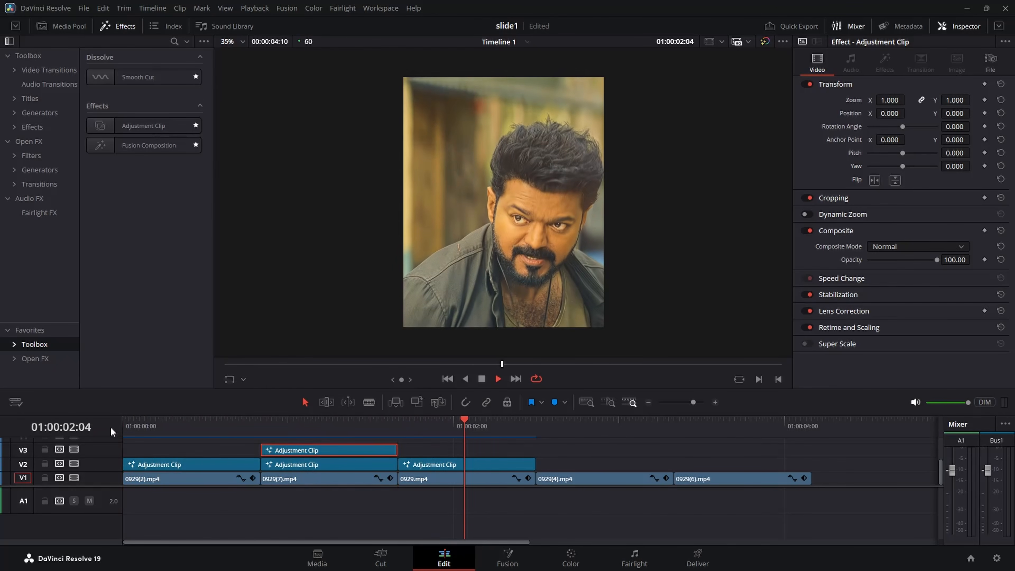
key(space)
click(362, 428)
drag(359, 431, 70, 437)
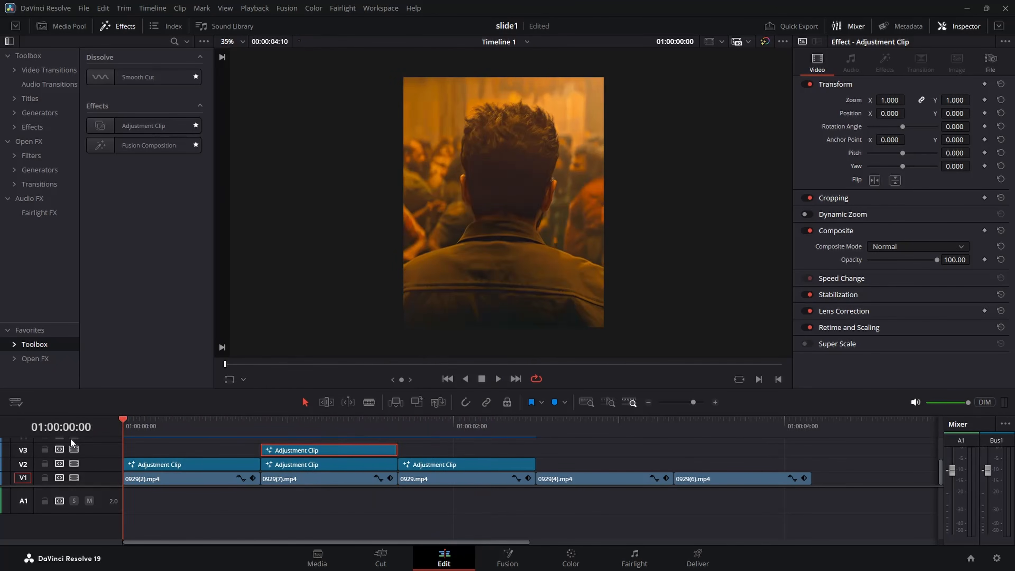
key(space)
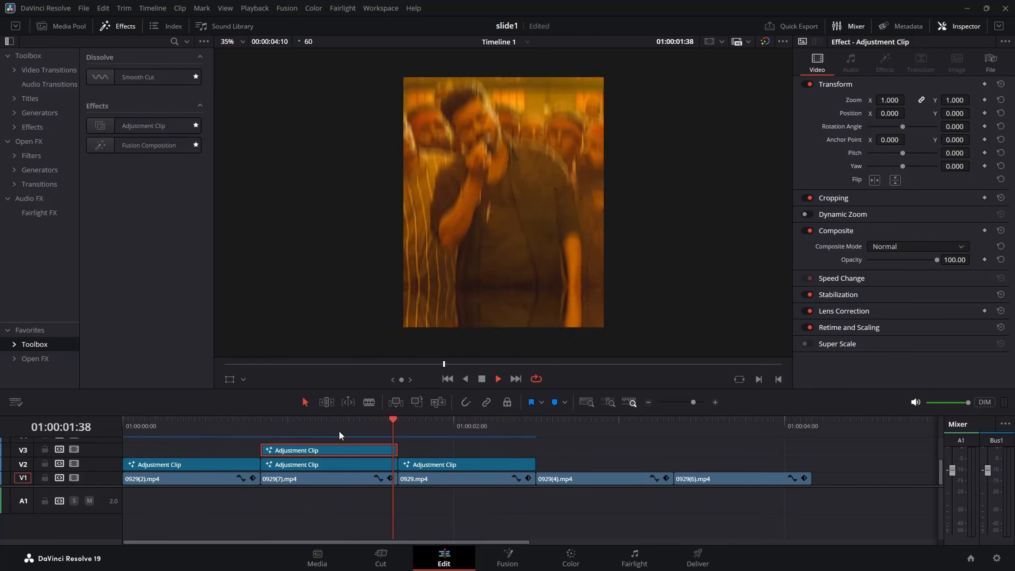
key(space)
Add an adjustment clip on V2 above 0929(4).mp4 and cut off the part extending past that clip's end.
drag(428, 424, 413, 485)
drag(413, 484, 536, 486)
drag(143, 125, 575, 461)
drag(536, 420, 674, 420)
key(ctrl+b)
click(685, 464)
key(Delete)
Open the adjustment clip above 0929(4).mp4 in Fusion and add an S_BlurMoCurves node after MediaIn1.
click(605, 420)
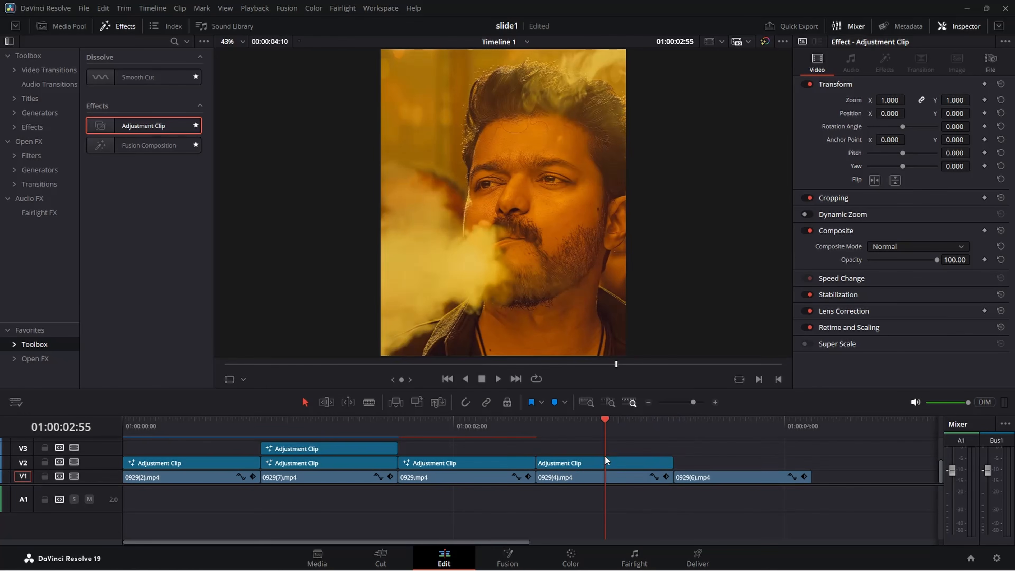
click(611, 465)
right_click(611, 464)
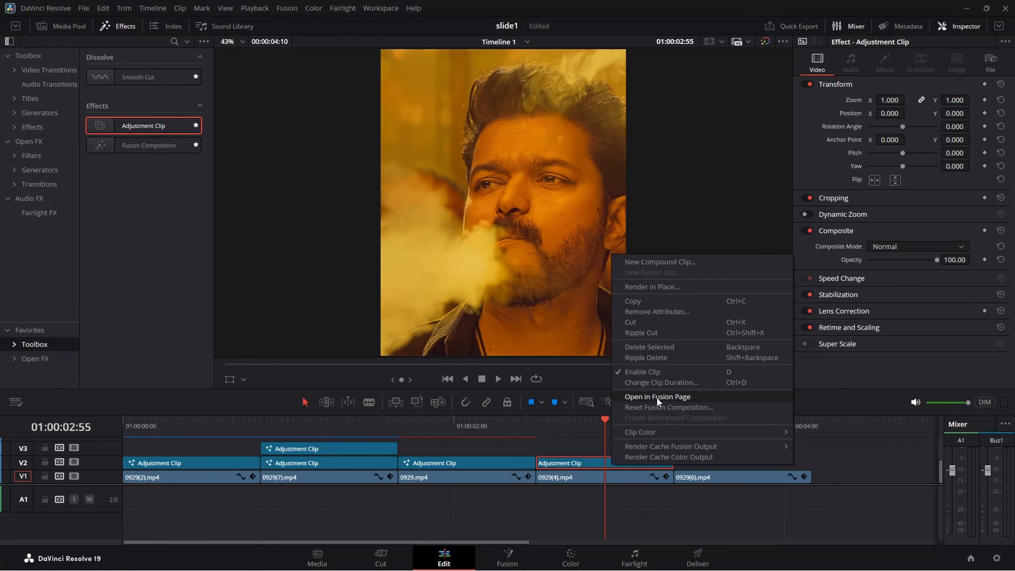
click(658, 395)
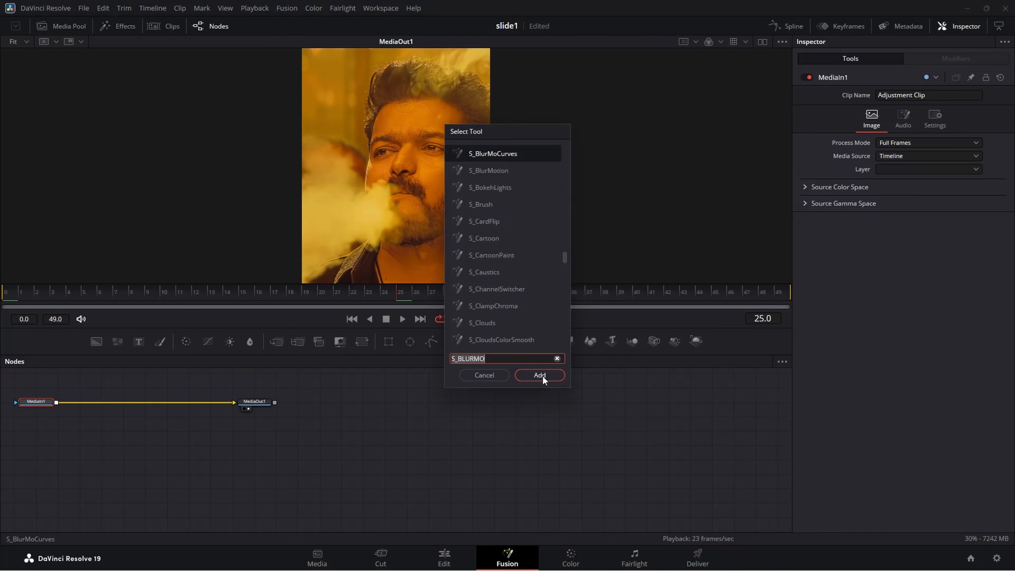
click(540, 376)
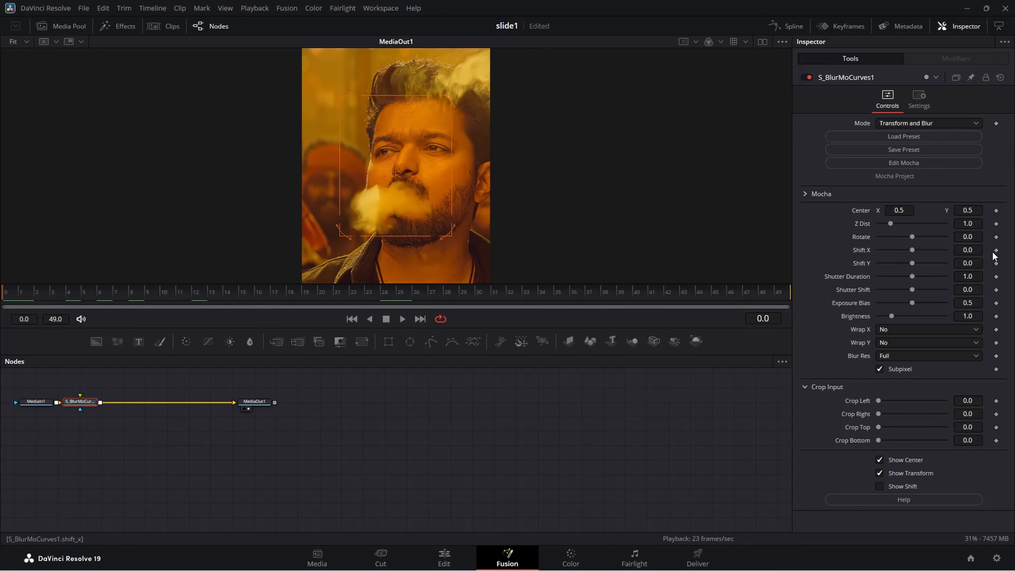
Keyframe Shift X at -0.5 on frame 0 and set Wrap X to Reflect.
click(996, 251)
click(980, 250)
text(-0)
text(.5)
key(Return)
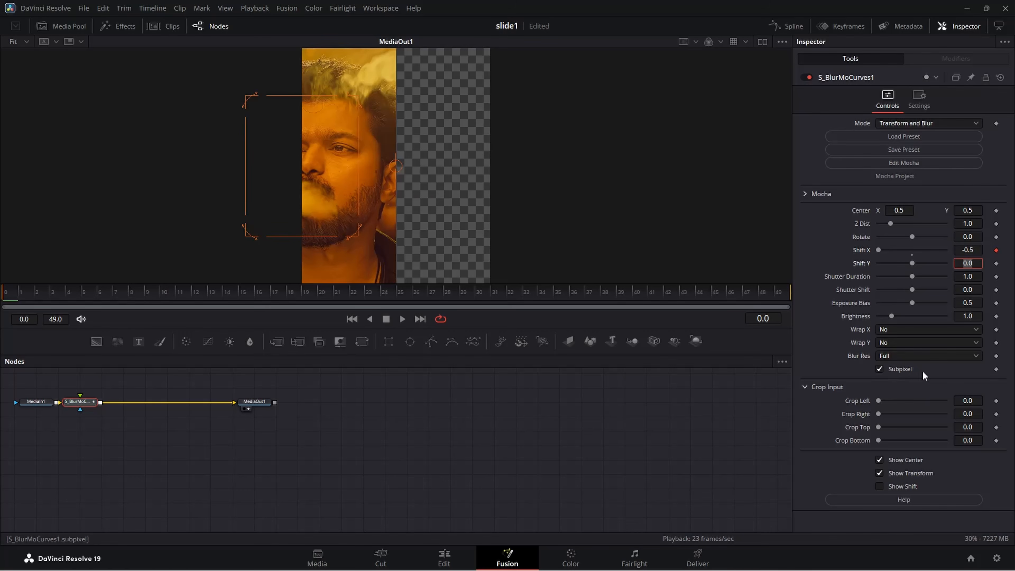
click(895, 331)
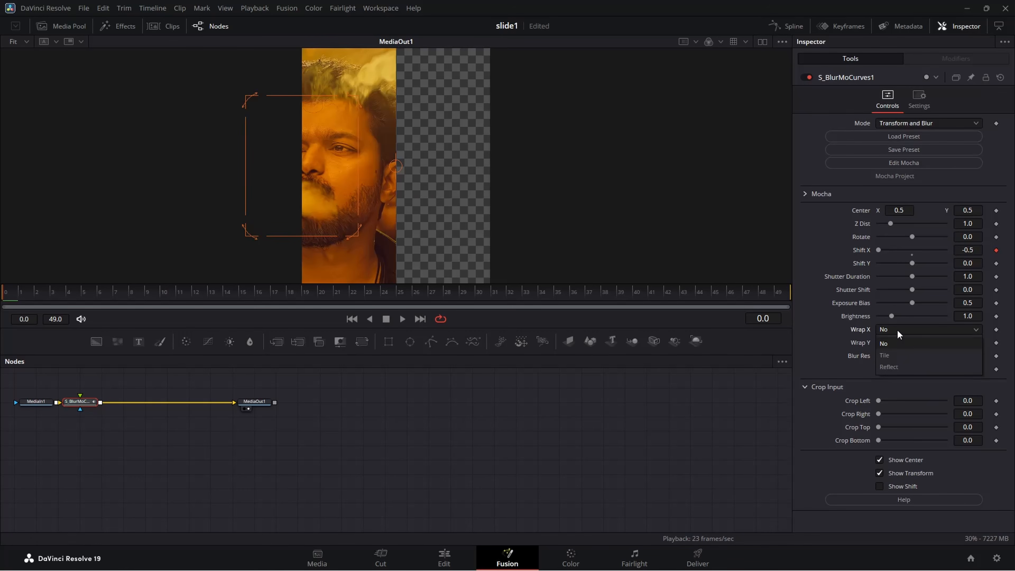
click(902, 365)
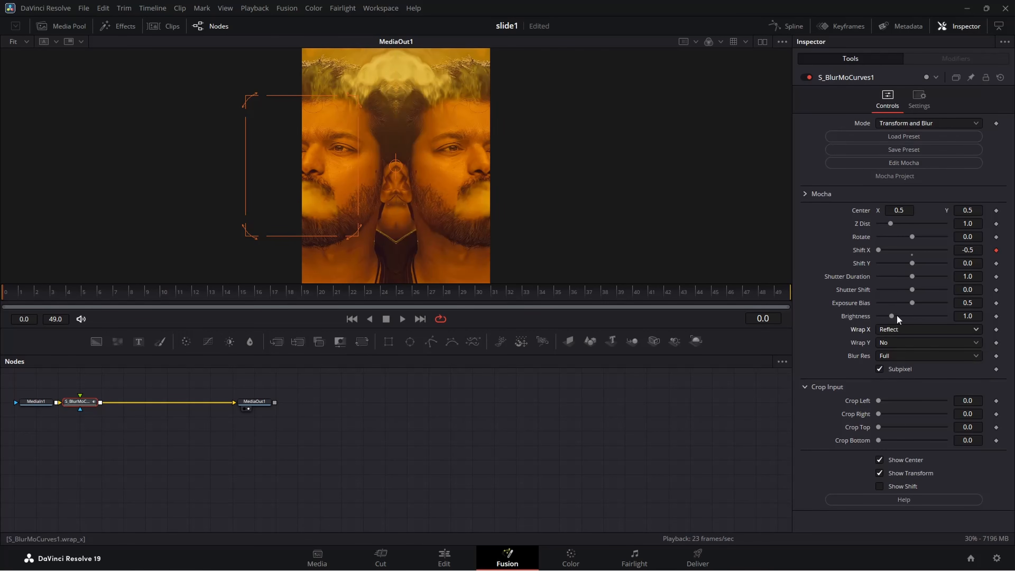
Keyframe Shift X at 0 on frame 49 of the S_BlurMoCurves node.
drag(465, 296, 778, 295)
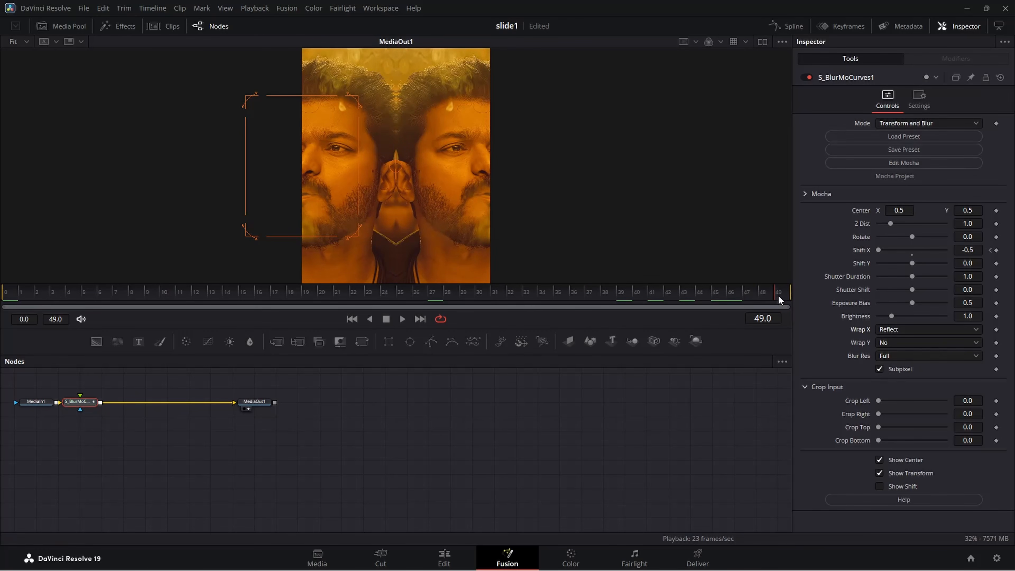
click(978, 250)
text(0)
key(Tab)
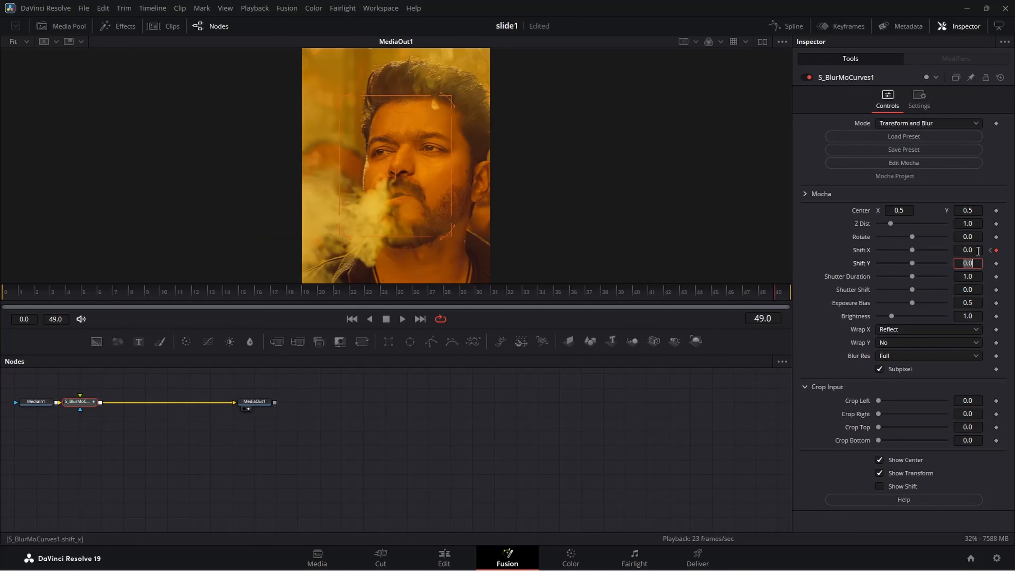
Show the Shift X curve in the Spline editor and ease it with a steep rise out of frame 0.
click(778, 23)
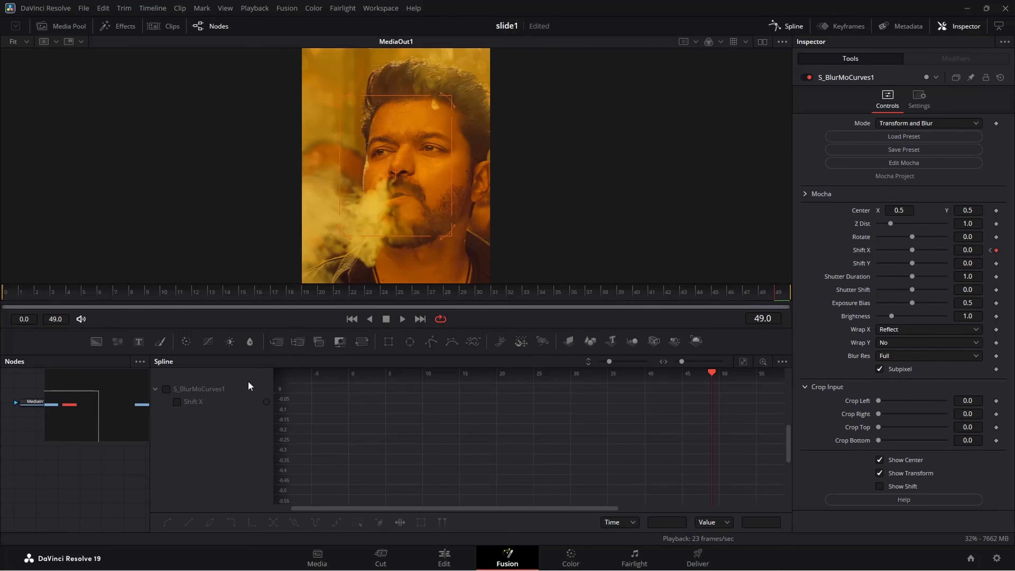
drag(150, 436, 273, 436)
click(289, 390)
click(743, 362)
drag(771, 384, 430, 533)
key(f)
drag(548, 496, 446, 407)
key(space)
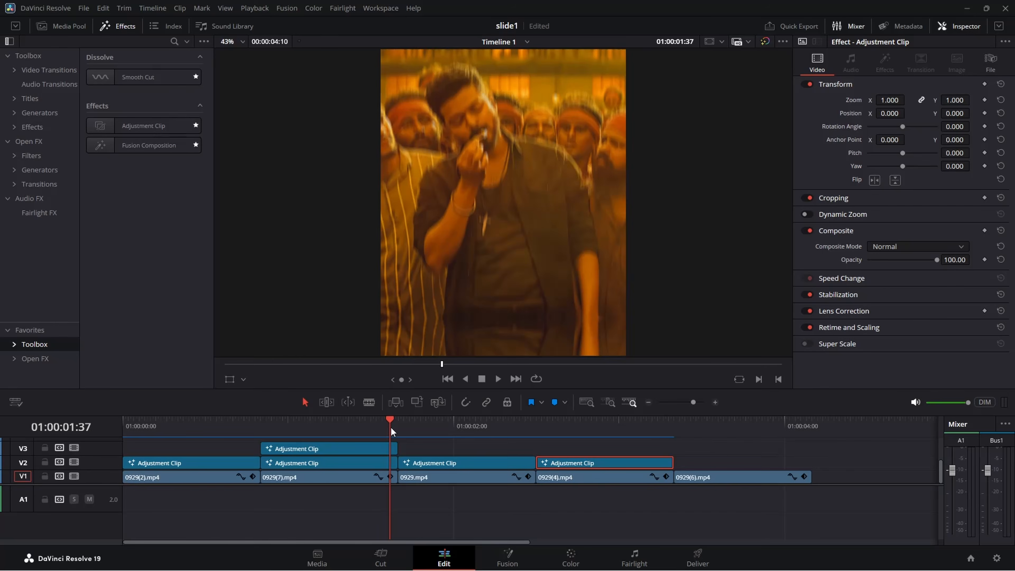
Play back and scrub the slide transition from 0929.mp4 into 0929(4).mp4 on the timeline.
key(space)
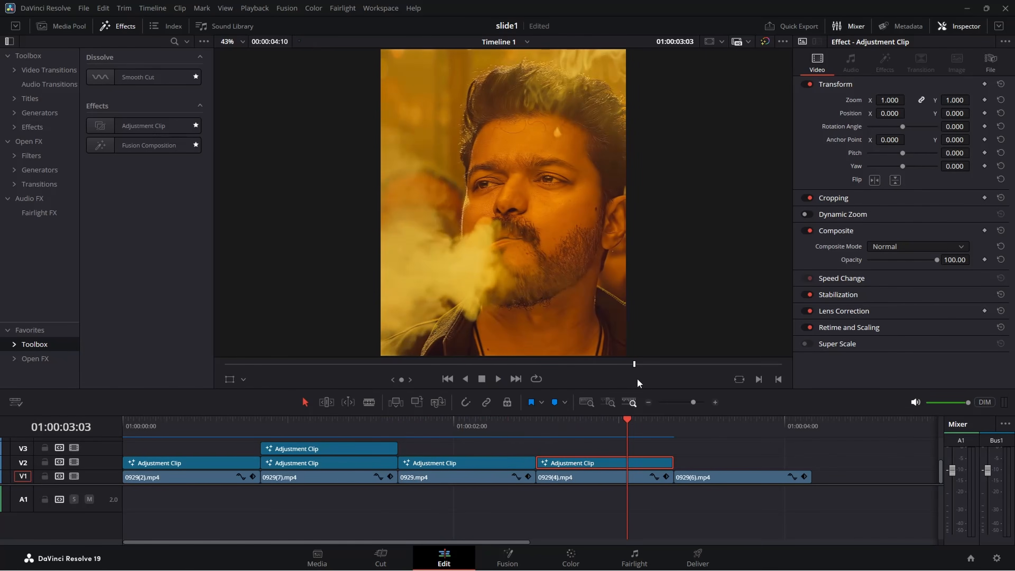
click(575, 424)
click(389, 426)
key(space)
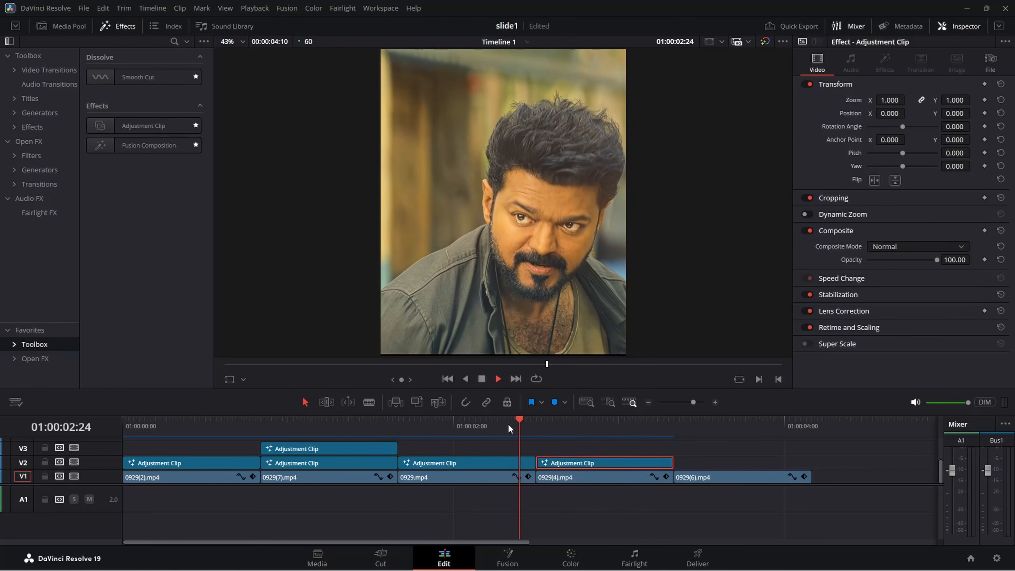
key(space)
drag(592, 420, 543, 436)
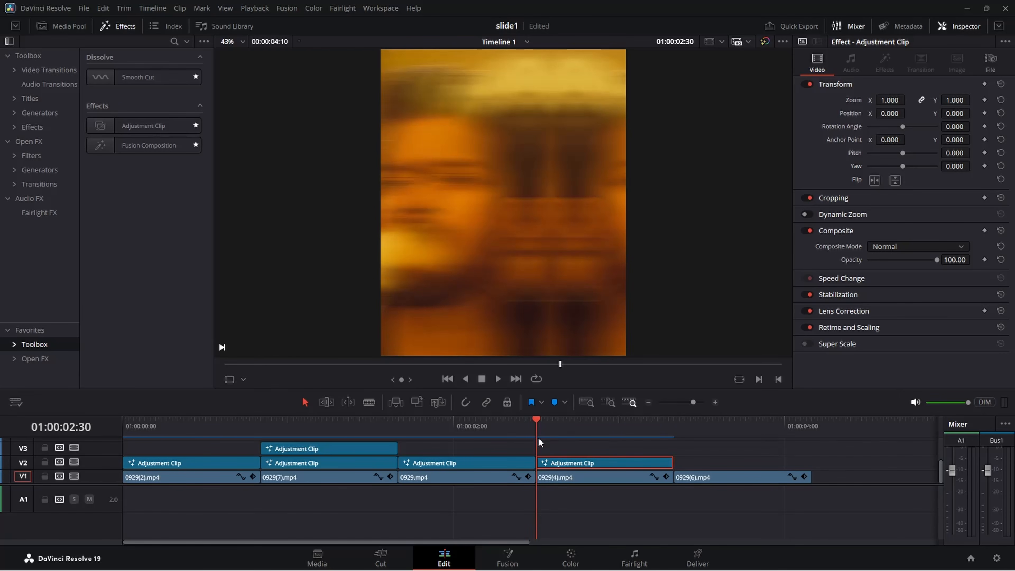
drag(424, 430, 437, 427)
Add a second adjustment clip on V3 above 0929.mp4 and cut it to end with that clip.
drag(130, 126, 441, 460)
key(Down)
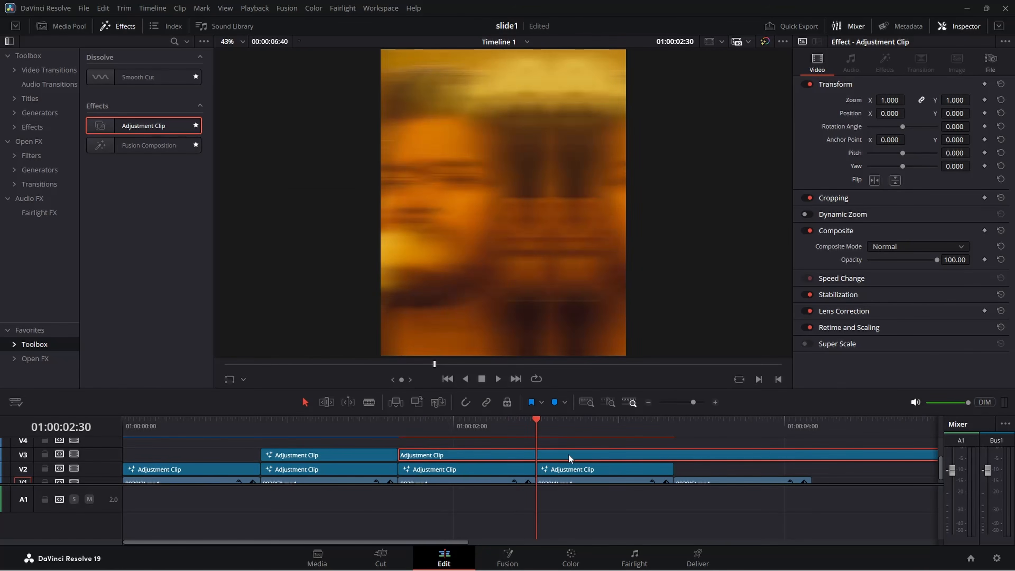
key(ctrl+b)
click(570, 456)
key(Delete)
Open the new V3 adjustment clip above 0929.mp4 in Fusion and add an S_BlurMoCurves node after MediaIn1.
drag(536, 422, 511, 422)
key(shift+5)
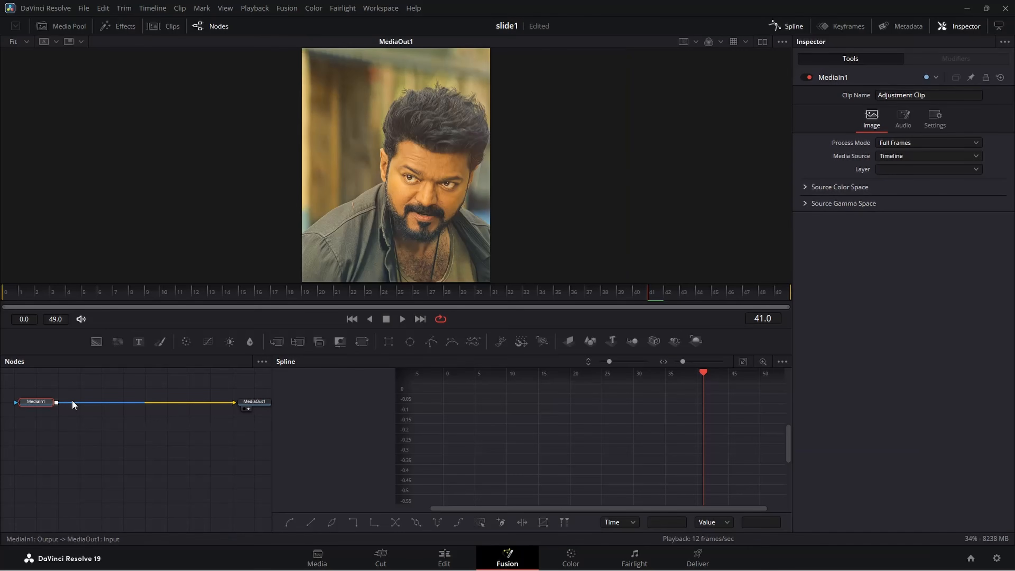
key(shift+space)
text(S)
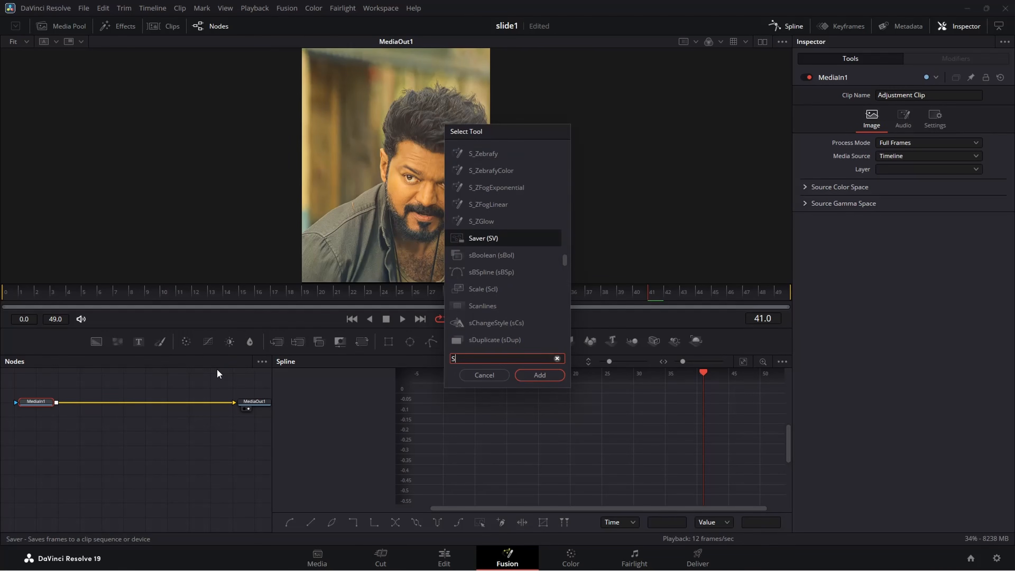
text(_BLUR)
key(Down)
key(Down)
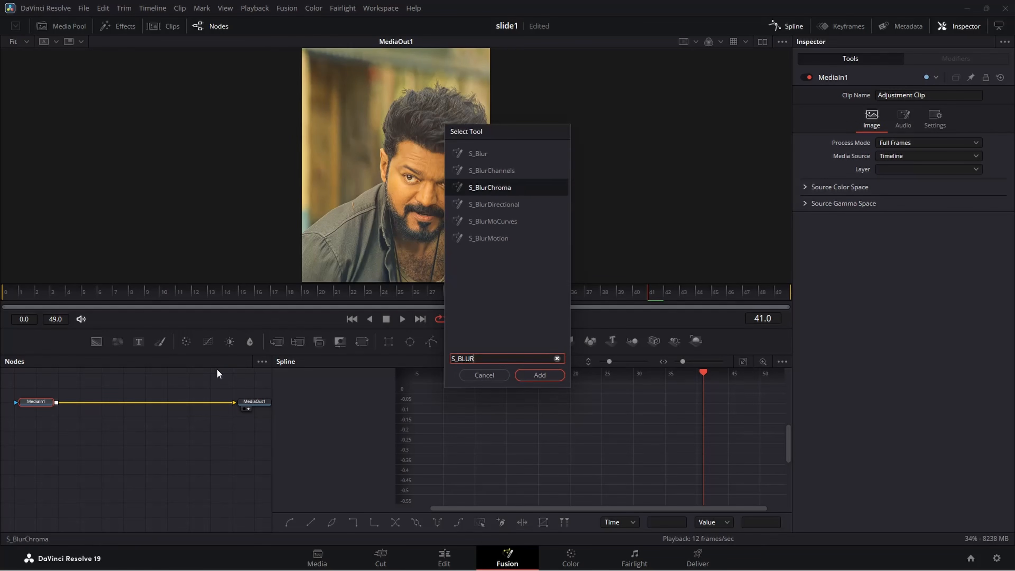
key(Down)
key(Down)
key(Return)
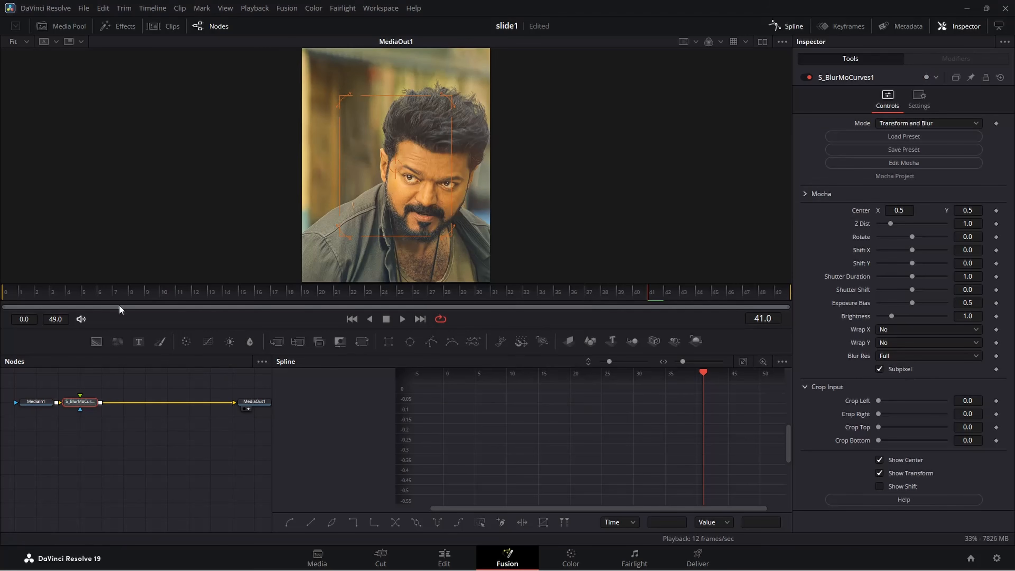
Keyframe Shift X from 0 on frame 0 to 0.5 on frame 49 and set Wrap X to Reflect.
drag(88, 291, 4, 288)
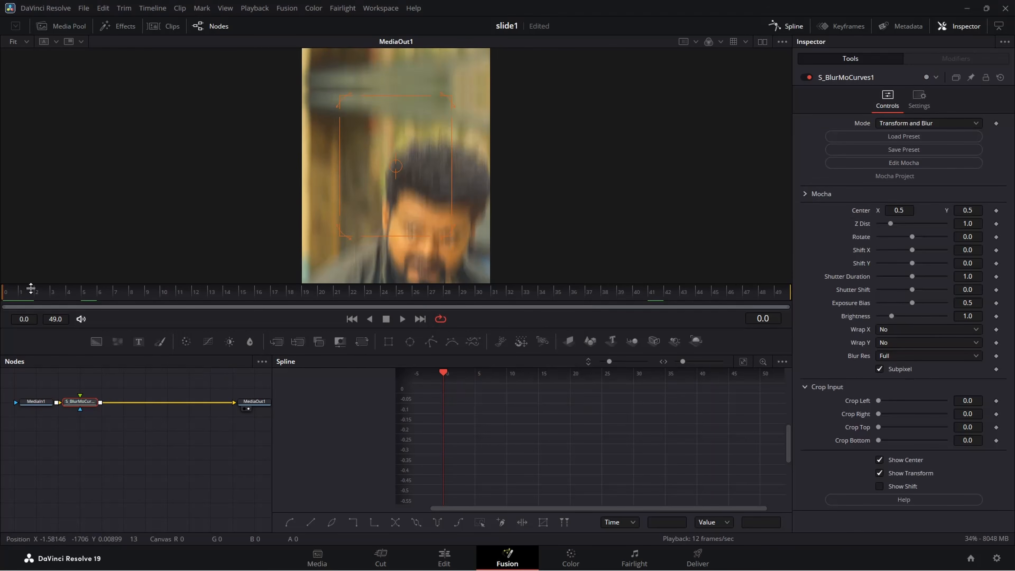
click(997, 250)
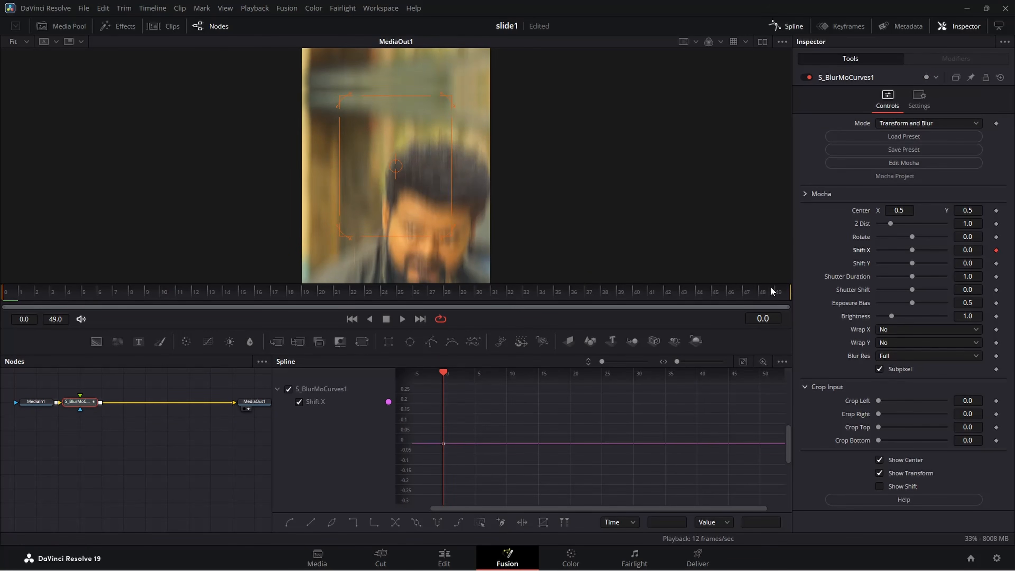
drag(732, 287, 789, 295)
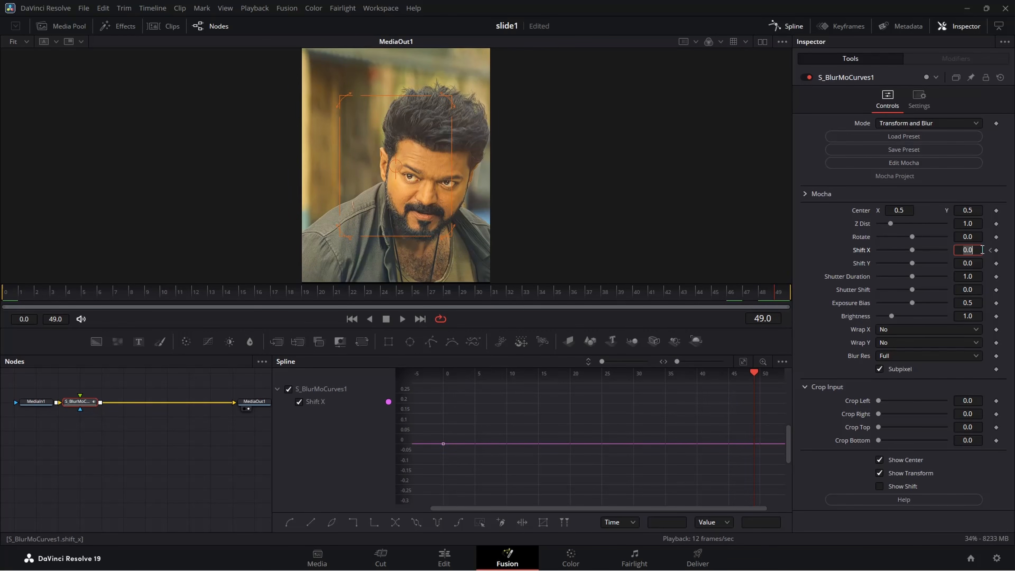
text(0.5)
key(Tab)
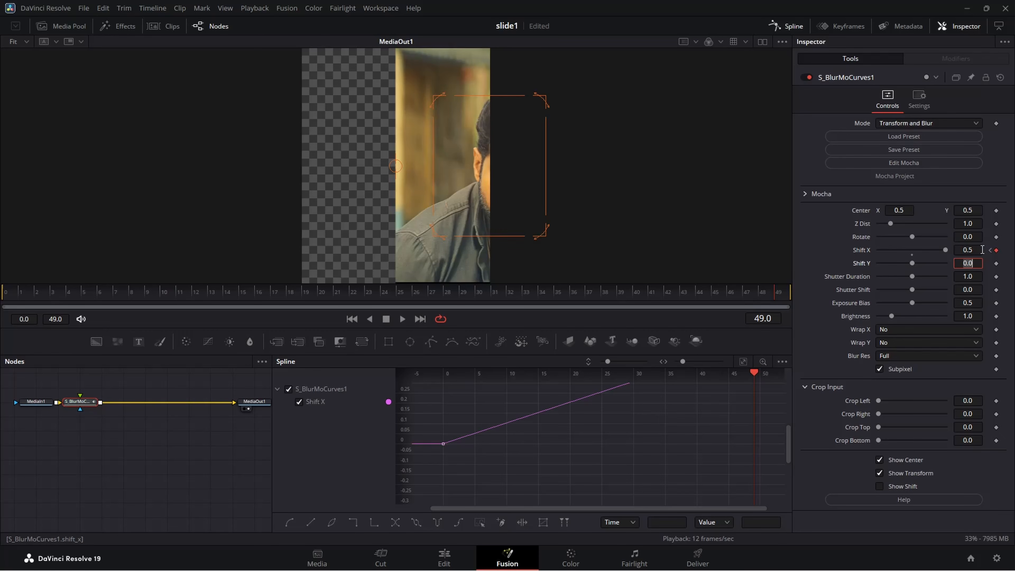
click(906, 330)
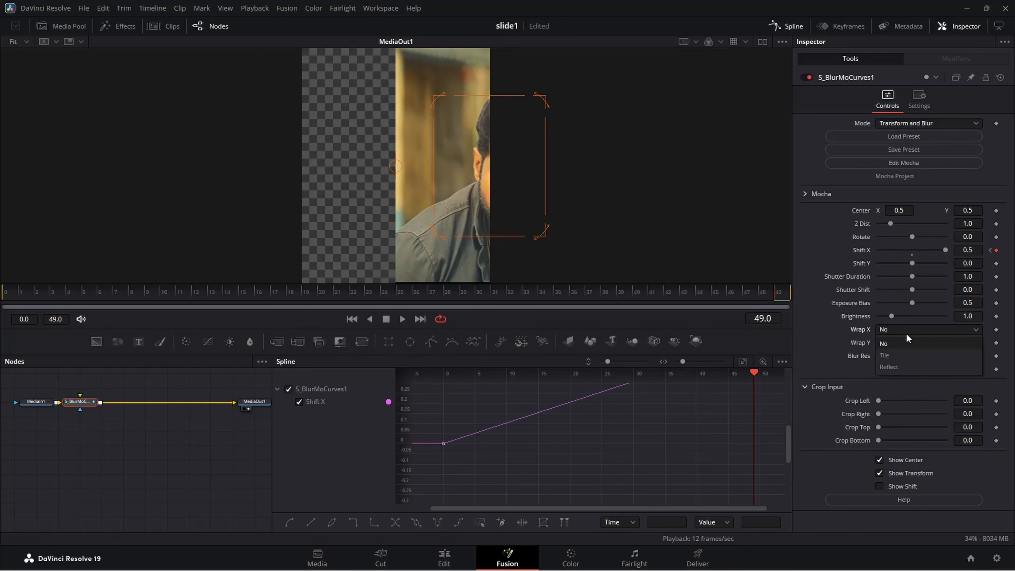
click(902, 367)
Ease the Shift X curve in the Spline editor with a slow start and a steep rise into frame 49, and preview it.
click(743, 362)
drag(768, 388, 432, 528)
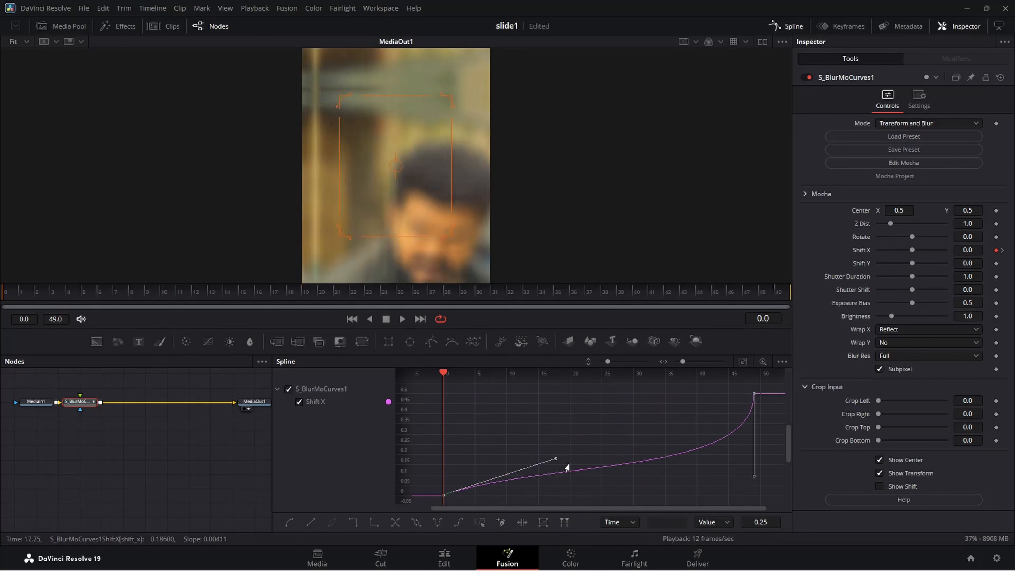
drag(567, 466, 735, 494)
key(space)
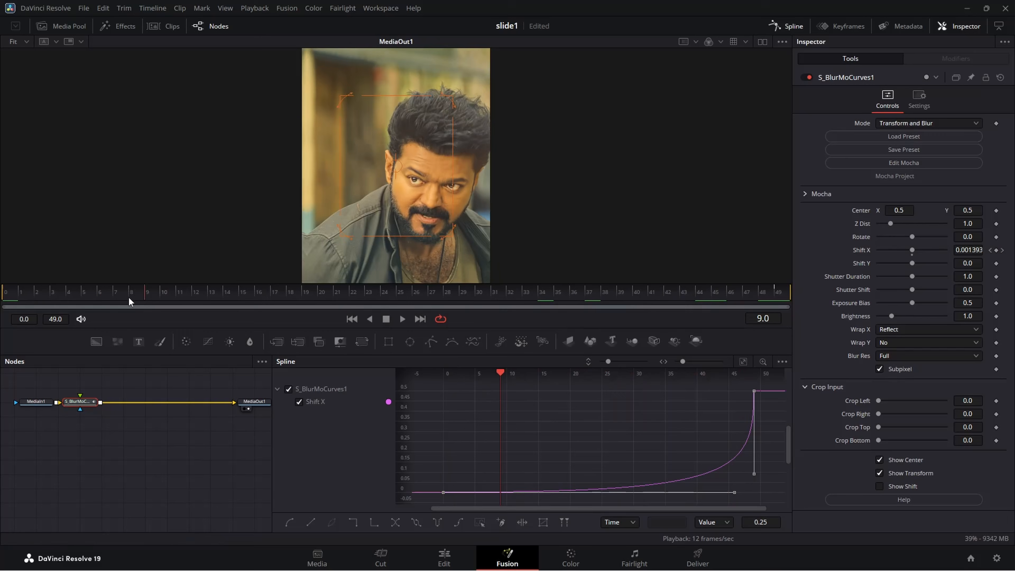
Return to the Edit page and play the timeline from the start to check the slide transitions.
click(444, 558)
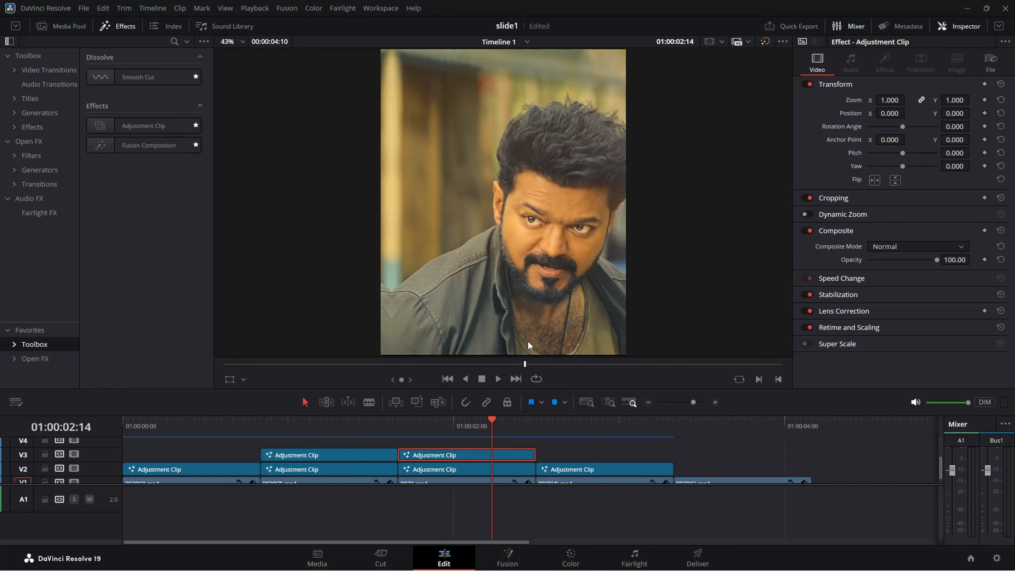
drag(497, 424, 28, 413)
key(space)
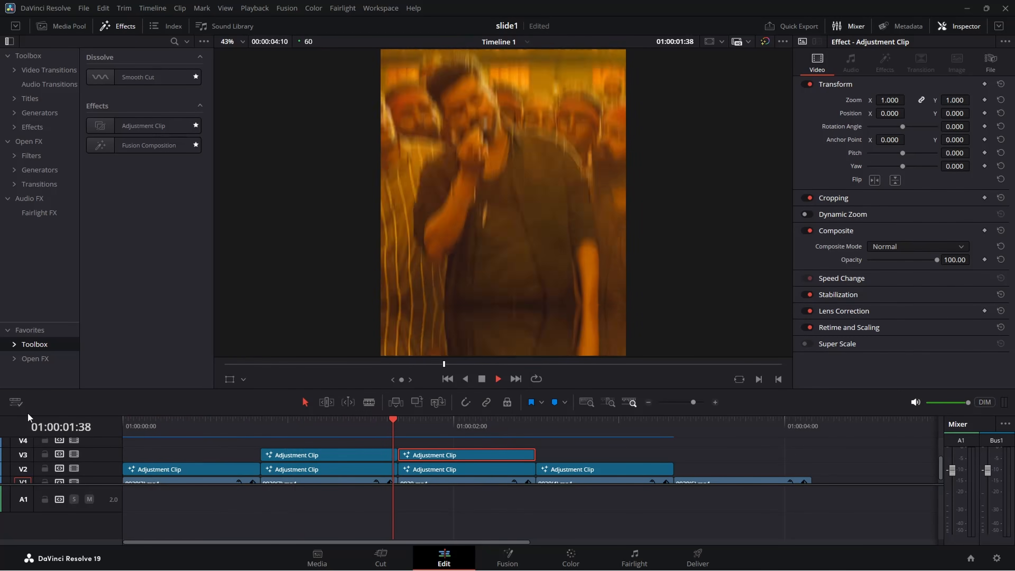
key(space)
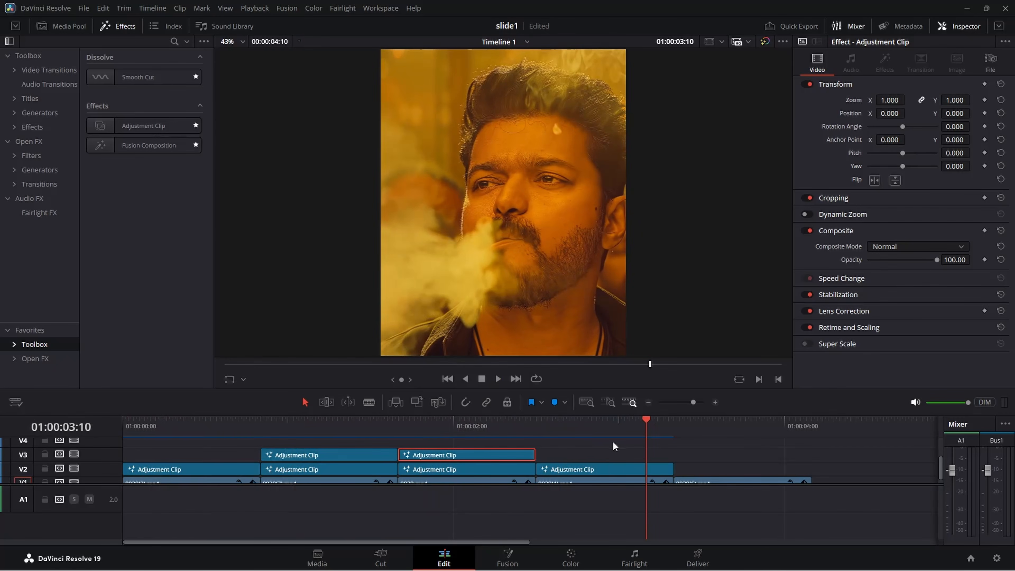
click(547, 434)
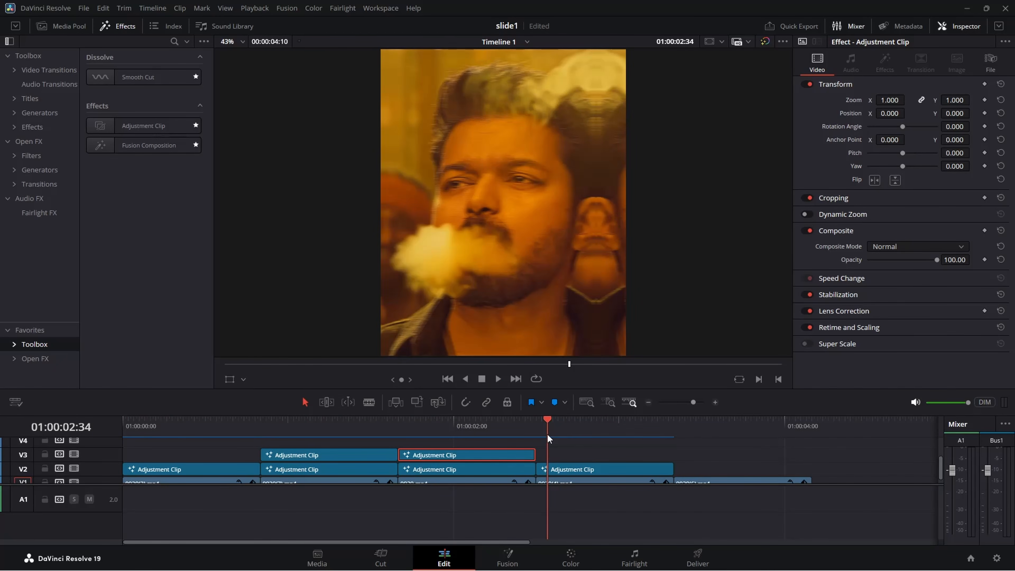
Add an adjustment clip on V2 above 0929(6).mp4 and cut off the part beyond that clip's end.
drag(547, 434, 674, 444)
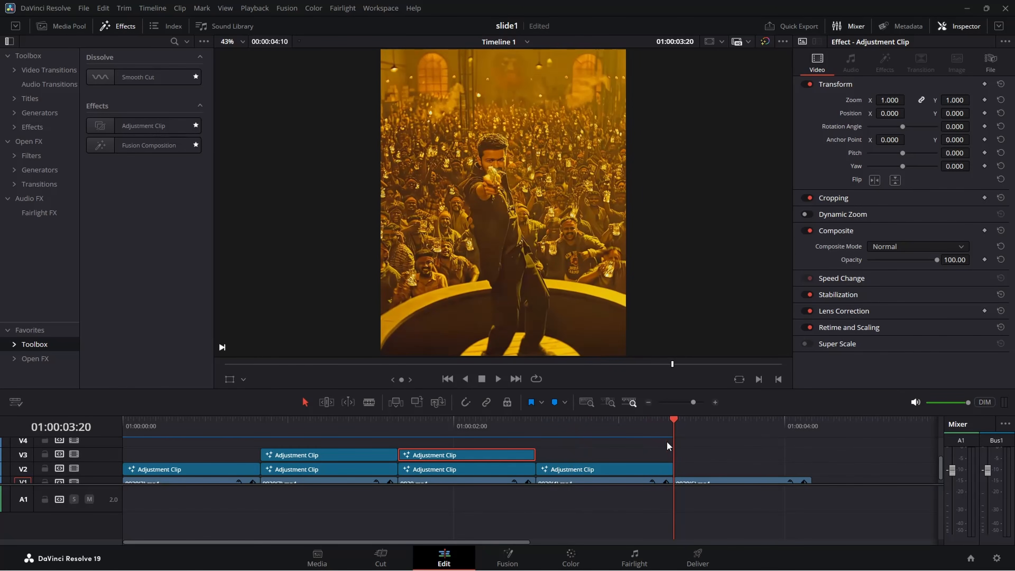
drag(118, 127, 717, 475)
drag(789, 430, 813, 432)
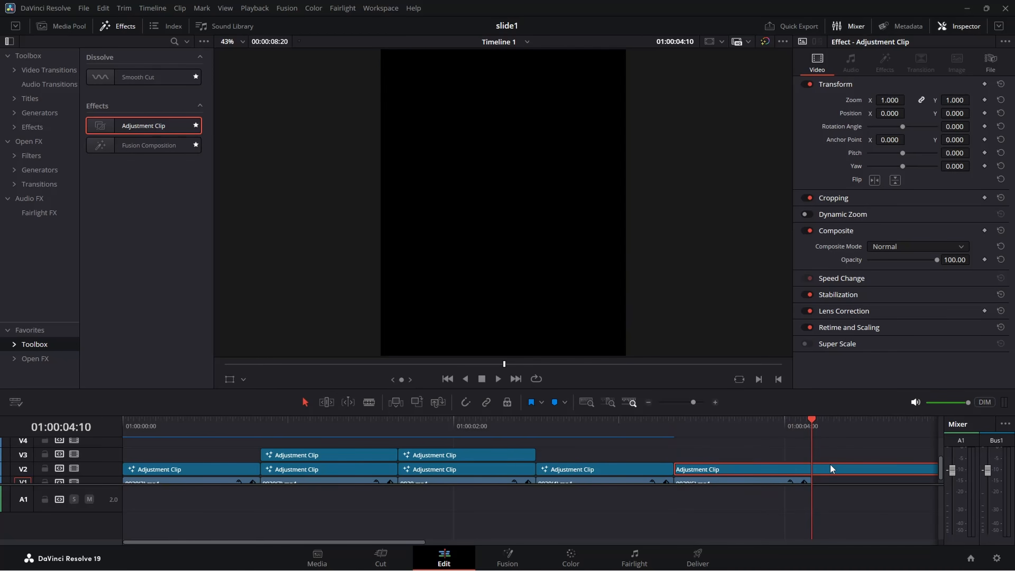
key(ctrl+b)
click(832, 469)
key(BackSpace)
Open the adjustment clip above 0929(6).mp4 in Fusion and add an S_BlurMoCurves node after MediaIn1.
right_click(737, 473)
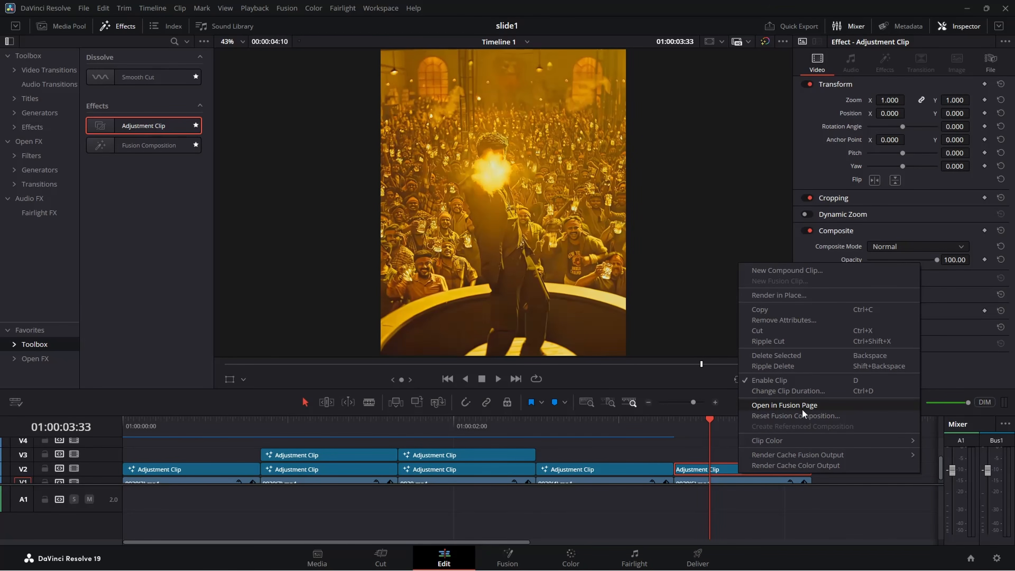
click(801, 408)
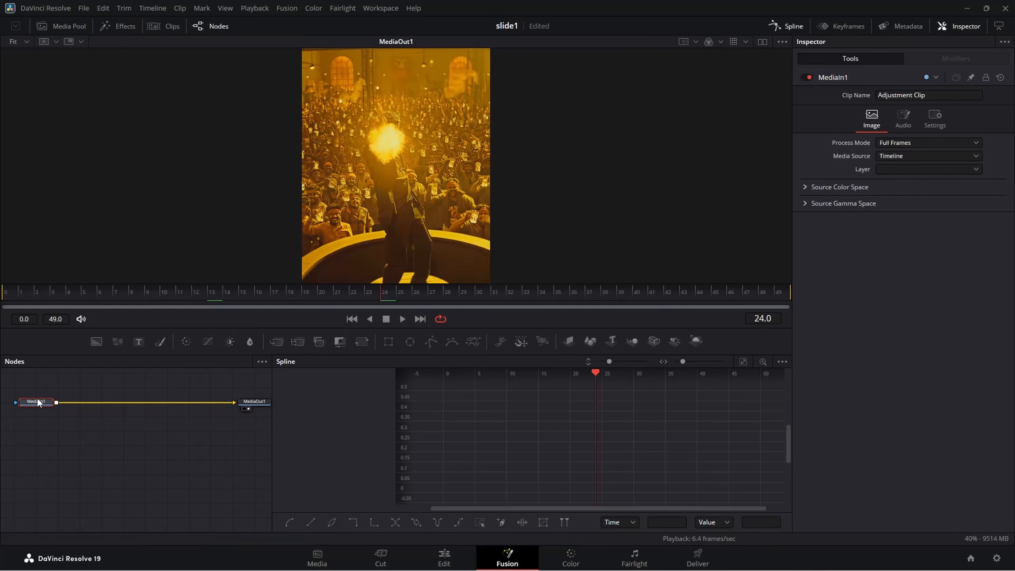
key(shift+space)
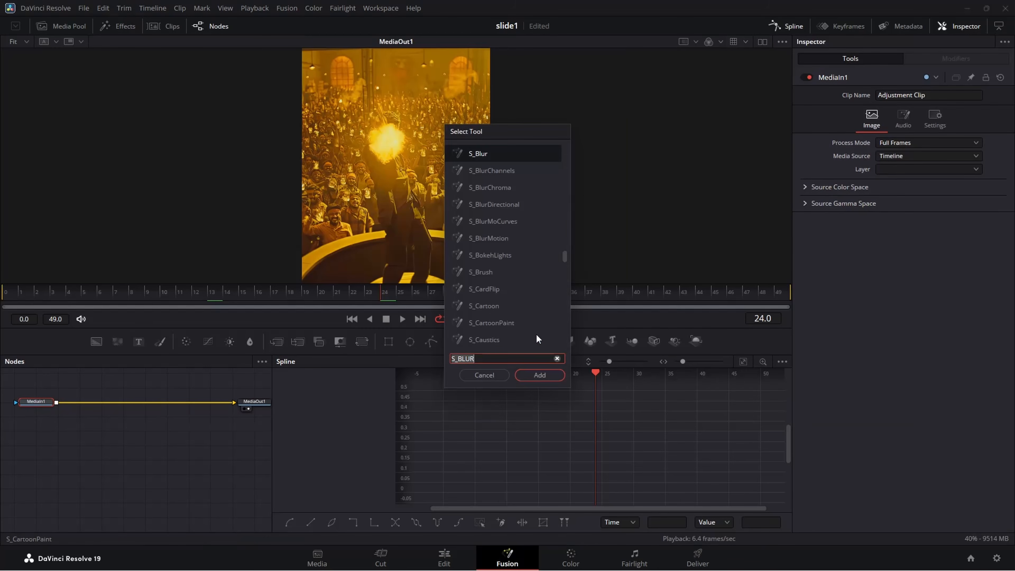
key(BackSpace)
key(BackSpace)
key(BackSpace)
key(BackSpace)
text(BLUR)
key(Down)
key(Down)
key(Down)
key(Down)
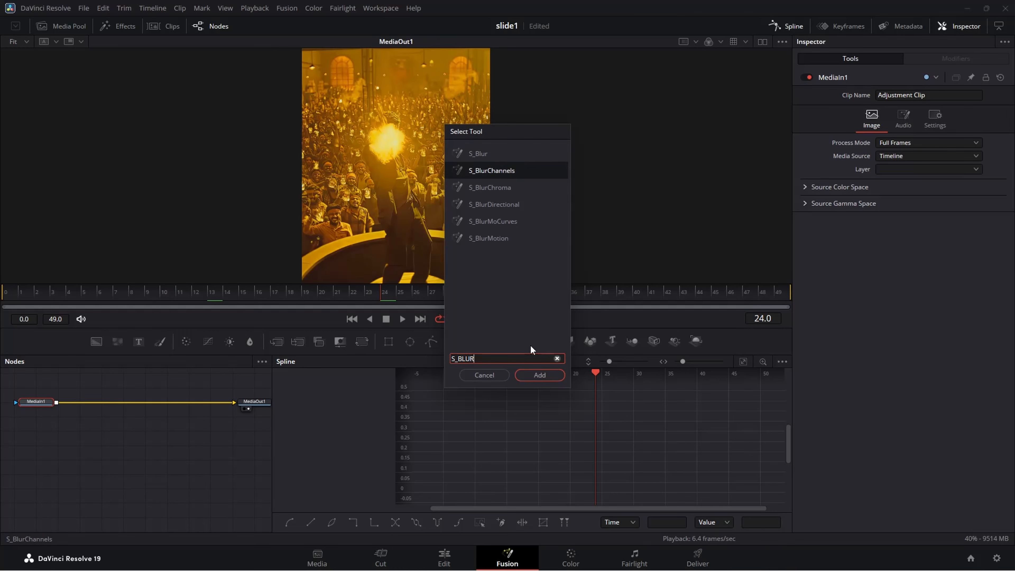
key(Return)
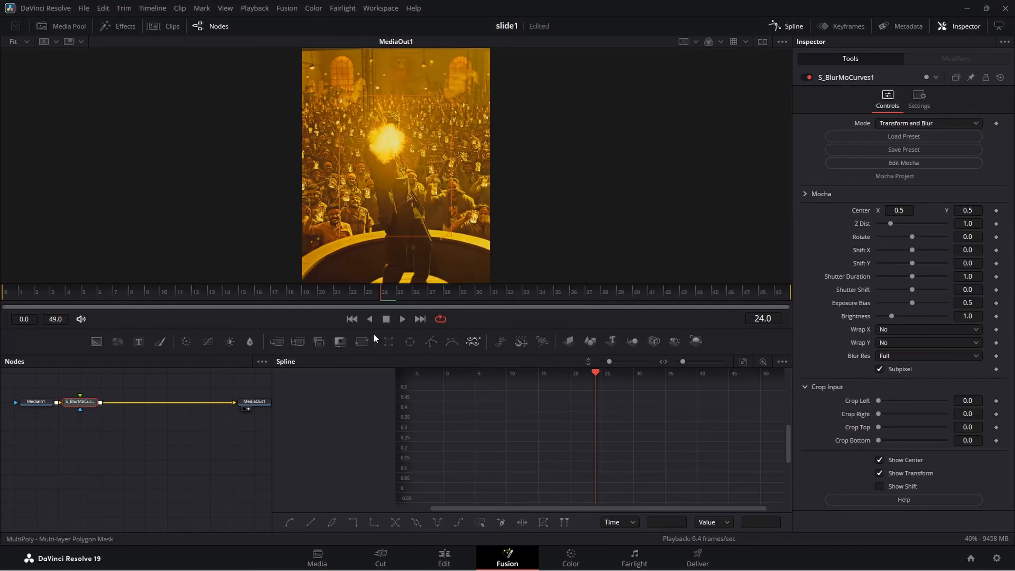
Keyframe Shift Y at 0.25 on frame 0 and set Wrap Y to Reflect.
click(30, 291)
drag(31, 293, 18, 296)
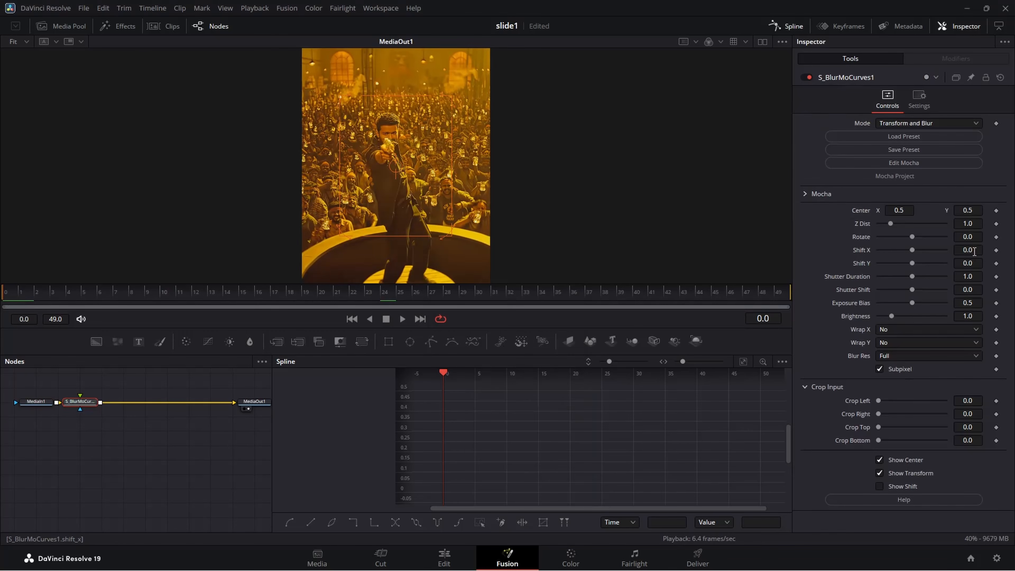
click(996, 264)
click(966, 266)
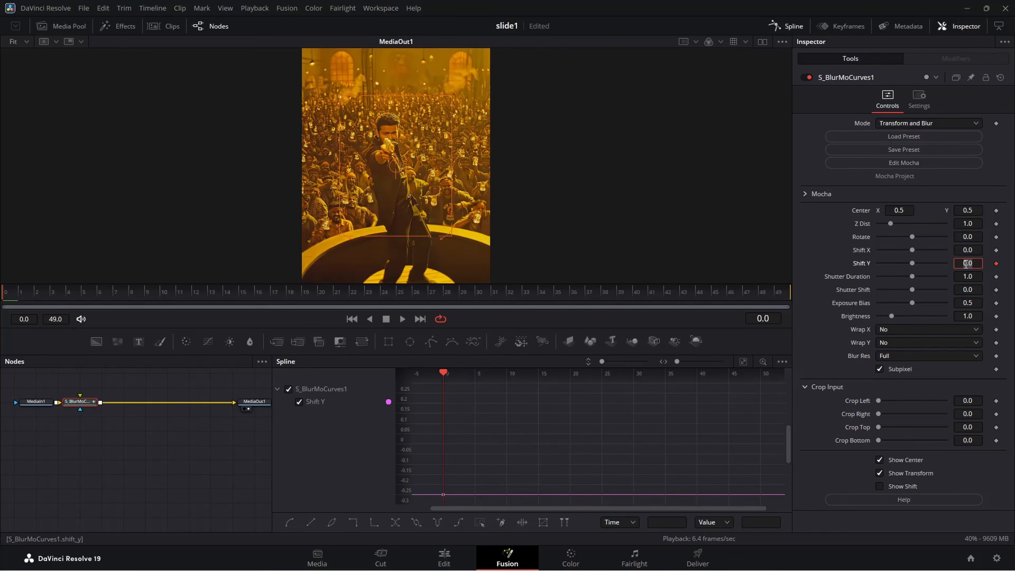
key(BackSpace)
text(.25)
key(Tab)
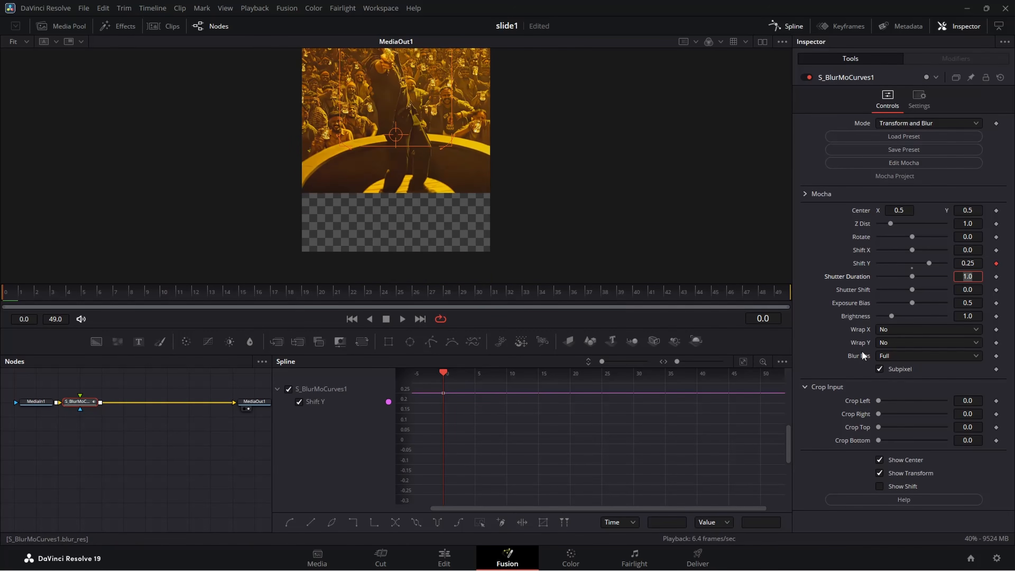
click(901, 342)
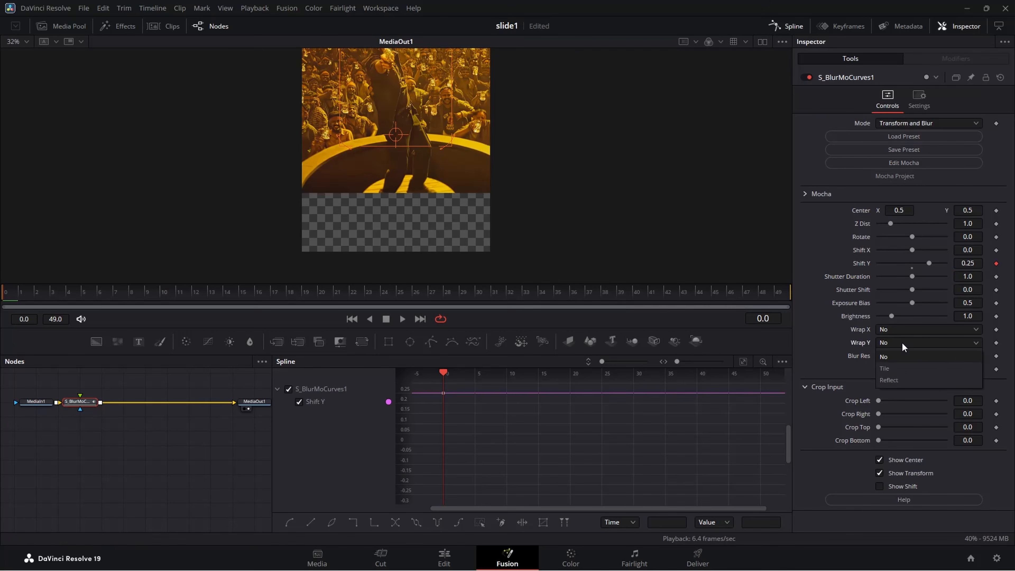
click(902, 381)
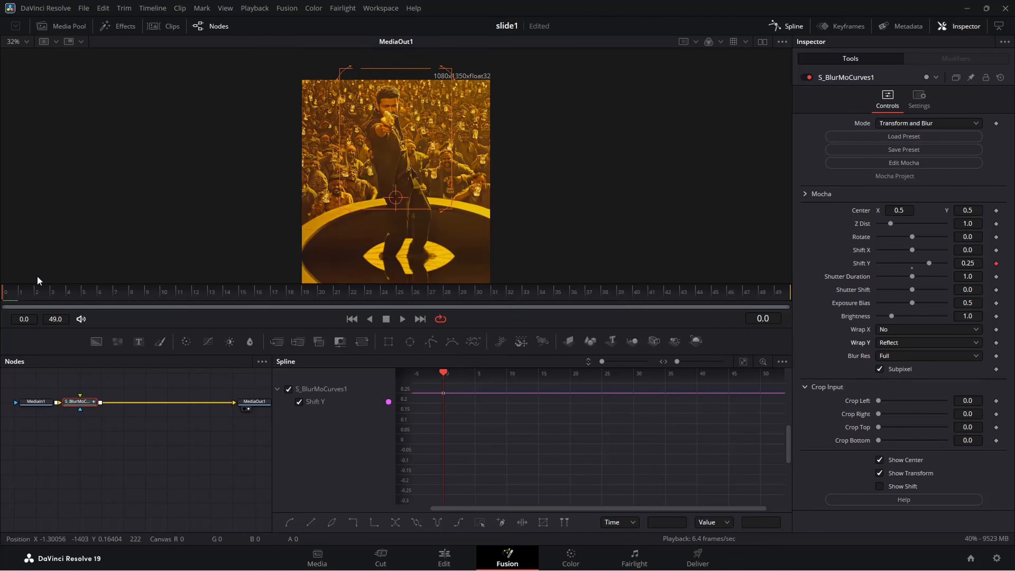
Keyframe Shift Y at 0 on frame 49 of the S_BlurMoCurves node.
drag(63, 296, 838, 309)
click(978, 263)
text(0)
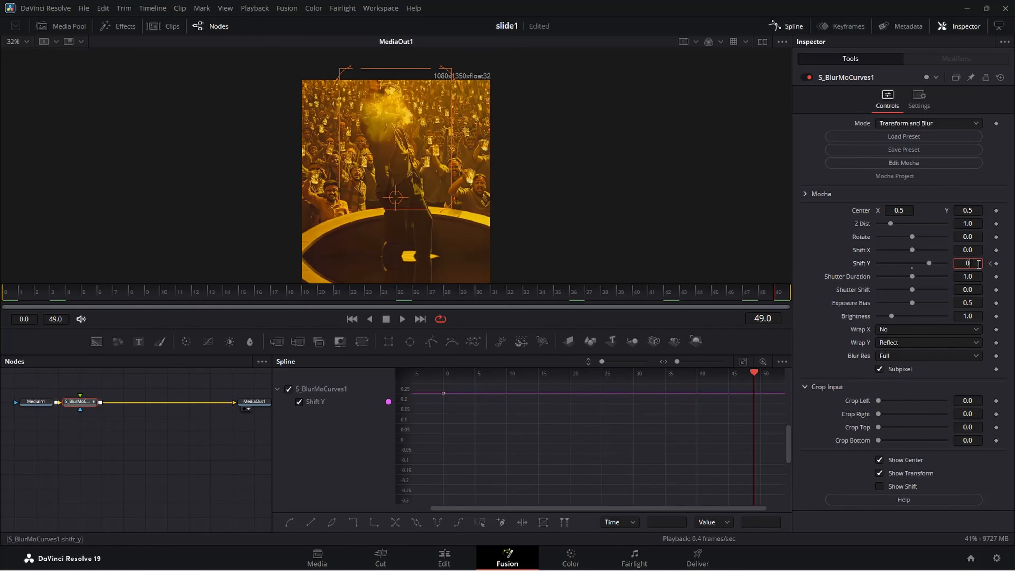
key(Tab)
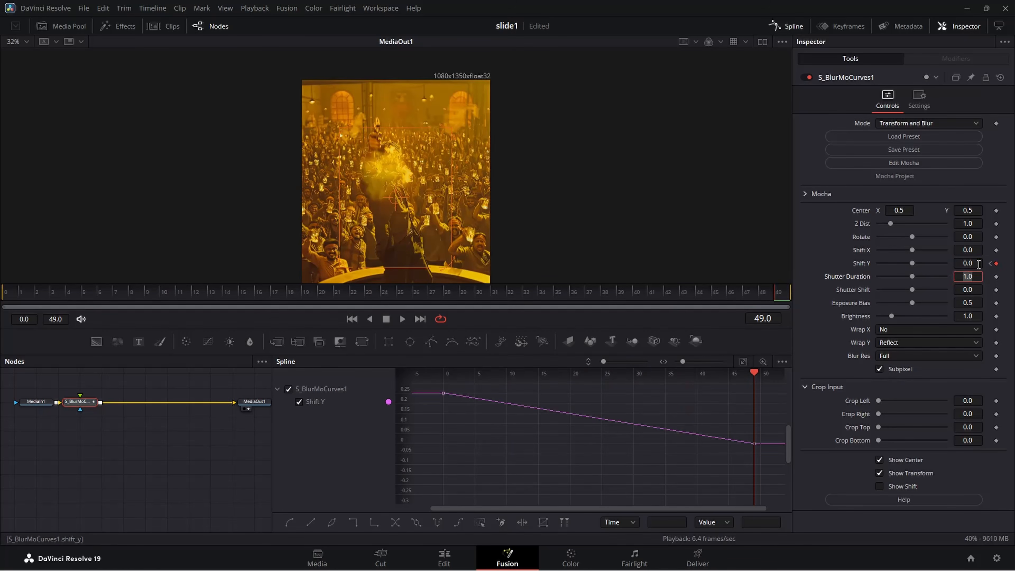
Fit the Shift Y curve in the Spline editor and ease it with a steep drop out of frame 0 that flattens toward frame 49.
click(744, 361)
drag(437, 387, 770, 501)
key(f)
drag(547, 394, 443, 493)
drag(651, 495, 494, 495)
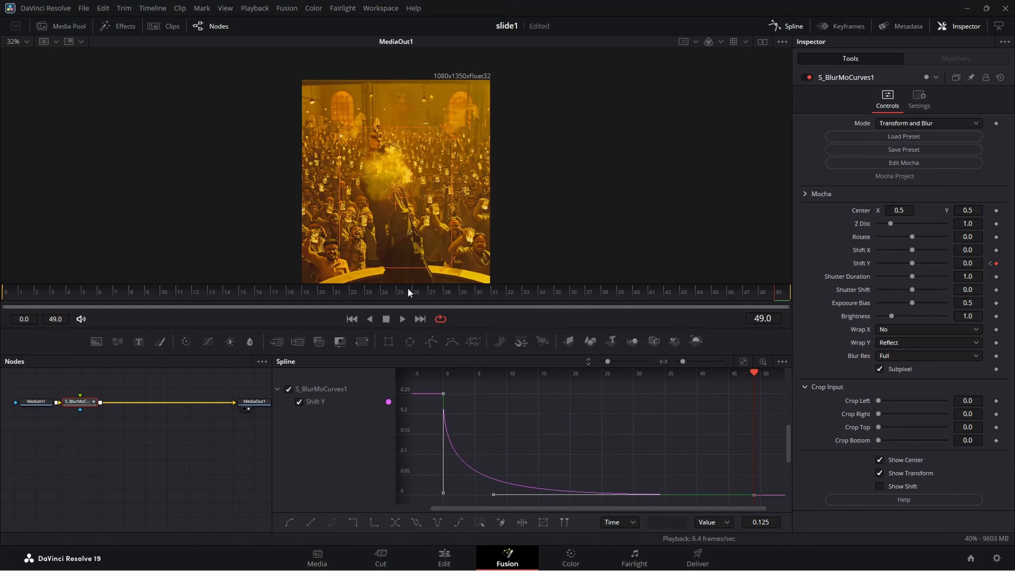
Return to the Edit page and play the whole timeline from the start to review all the transitions.
drag(410, 291, 1, 293)
click(452, 566)
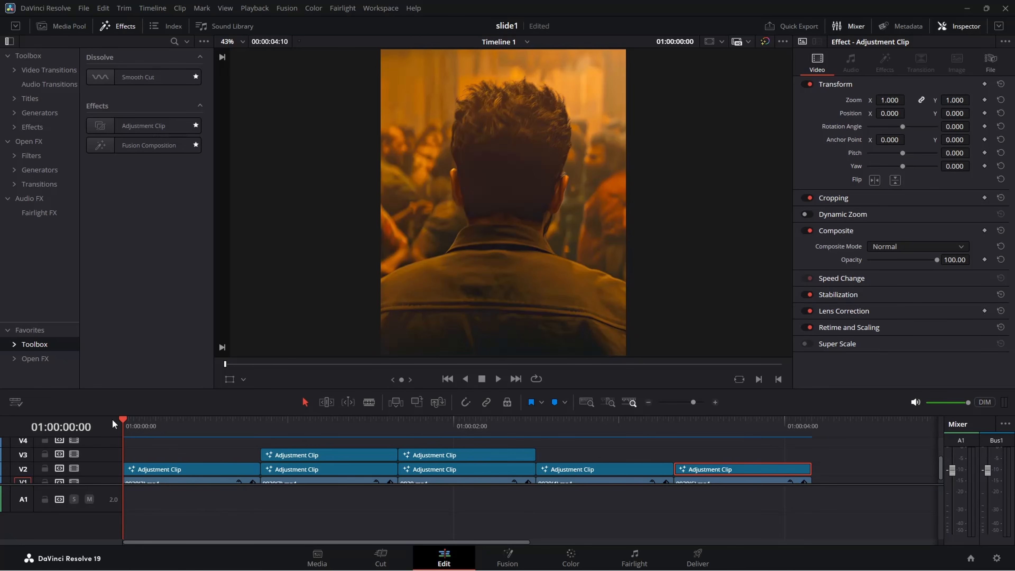
key(space)
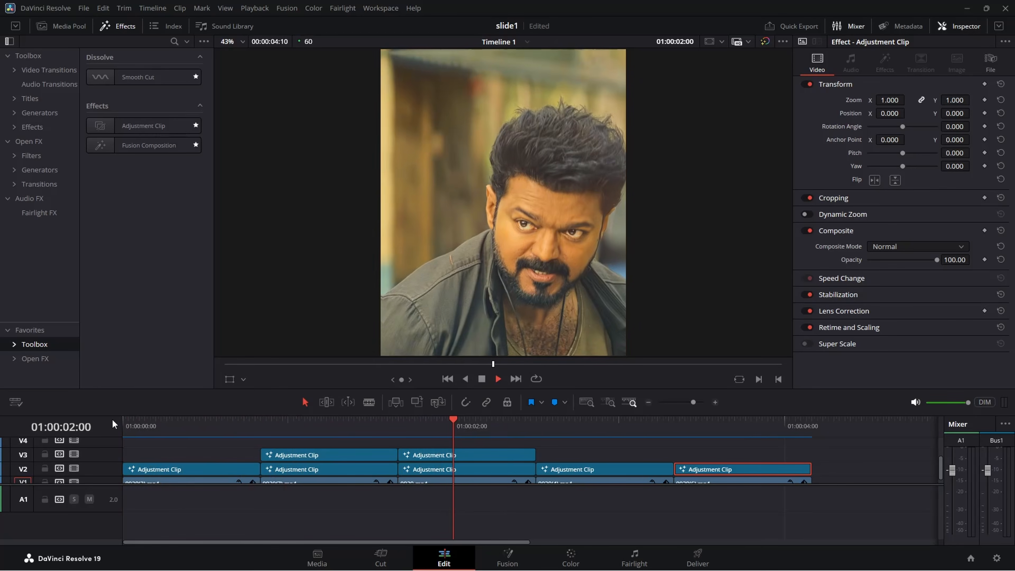
Add an adjustment clip on V3 above the fourth clip and trim off everything past its end at 01:00:03:20.
key(space)
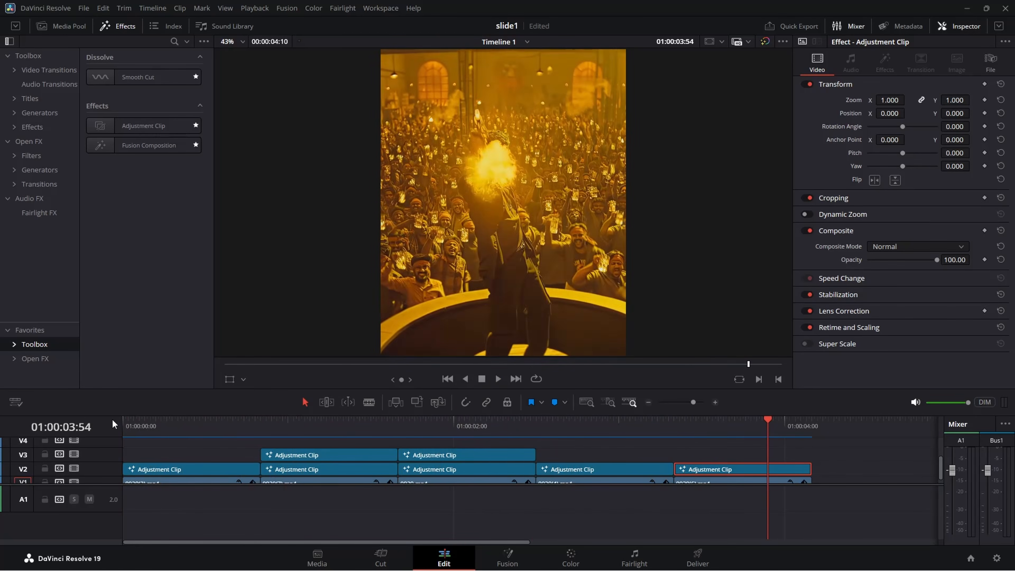
drag(680, 425, 652, 452)
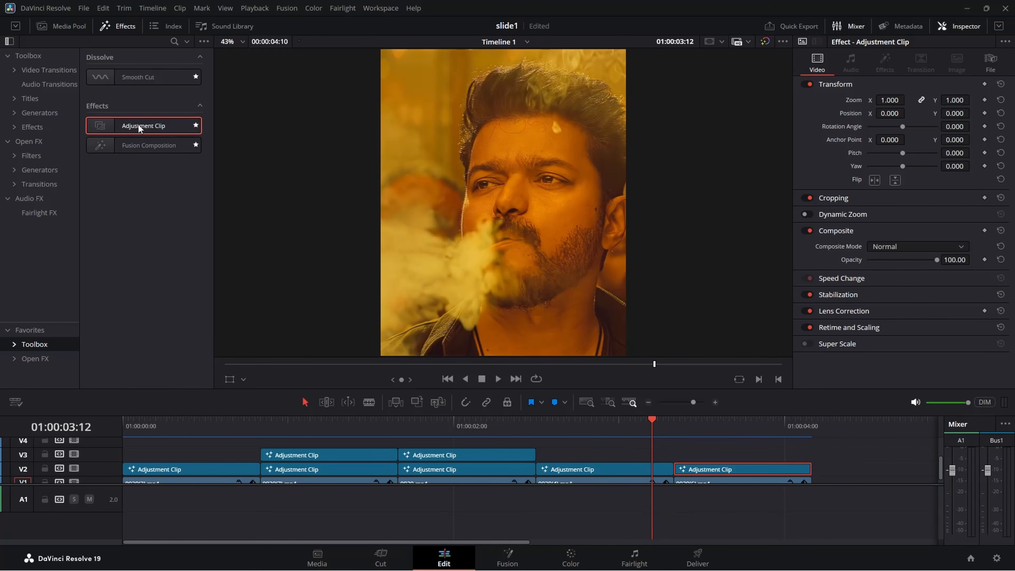
drag(138, 125, 609, 449)
drag(672, 431, 674, 432)
key(ctrl+b)
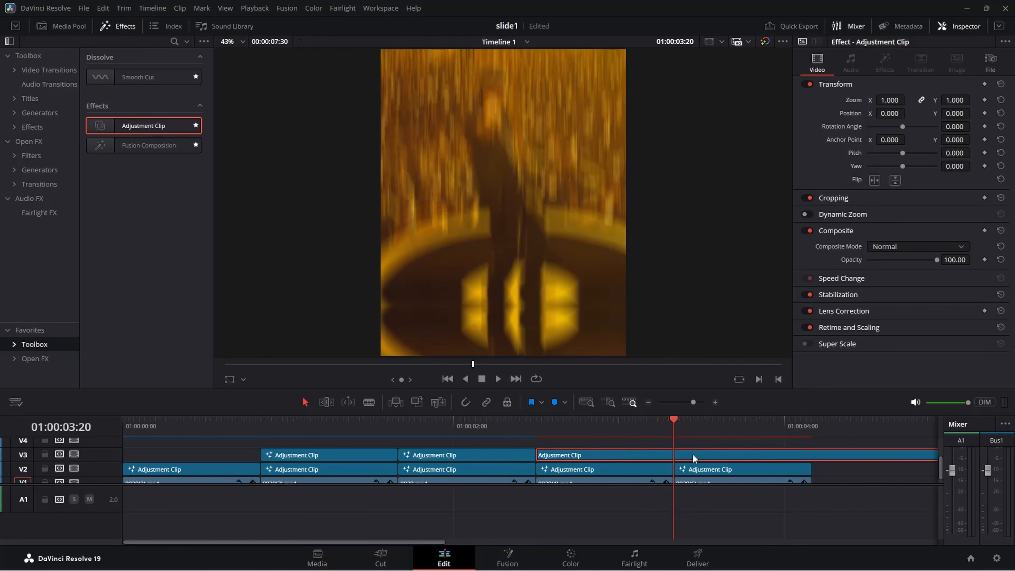
key(BackSpace)
Open the new V3 adjustment clip in Fusion, hide the Spline editor, and insert an S_BlurMoCurves node after MediaIn1.
drag(659, 430, 625, 431)
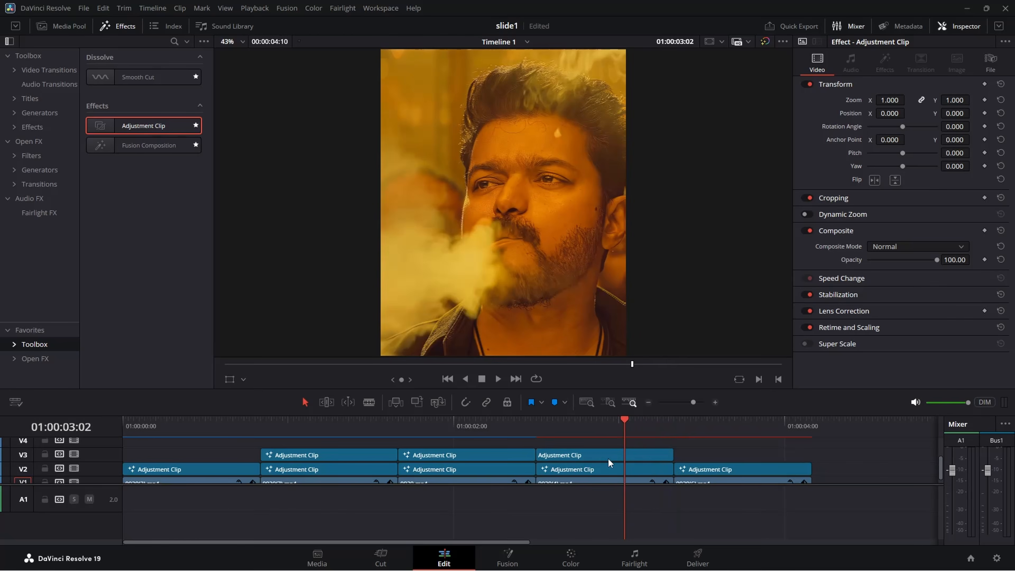
click(609, 453)
right_click(608, 453)
click(643, 383)
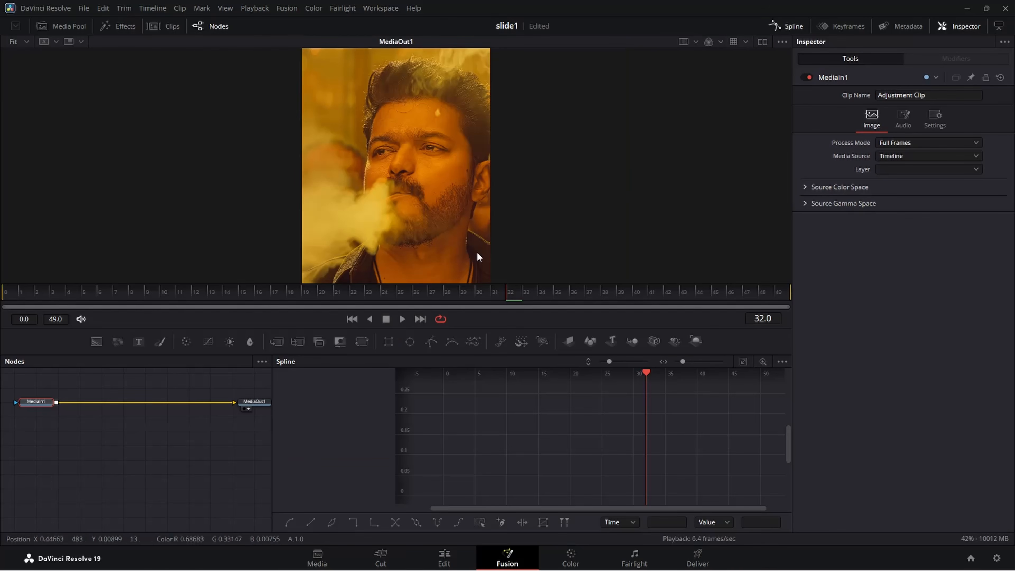
click(784, 25)
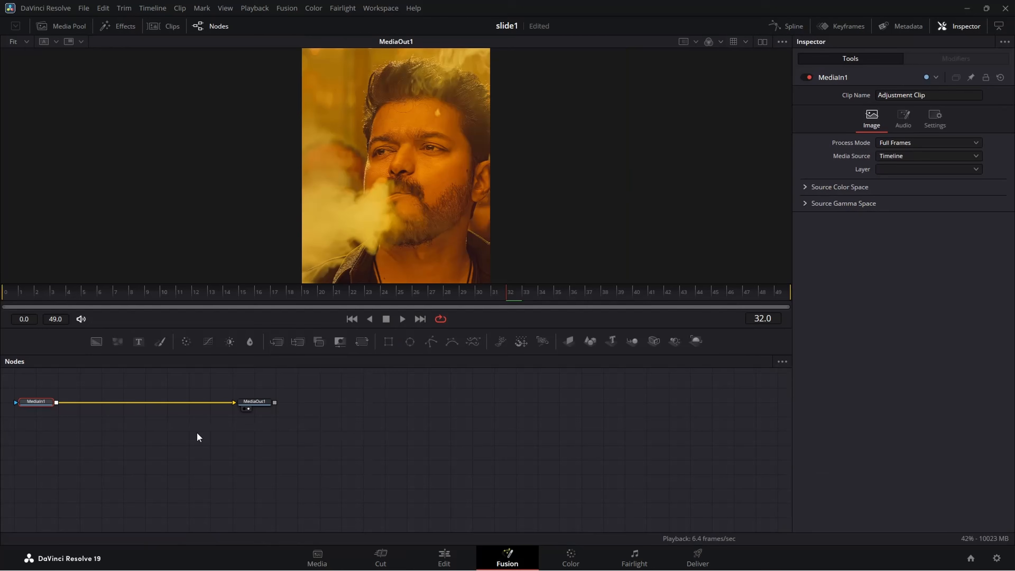
key(shift+space)
text(S_BLURMO)
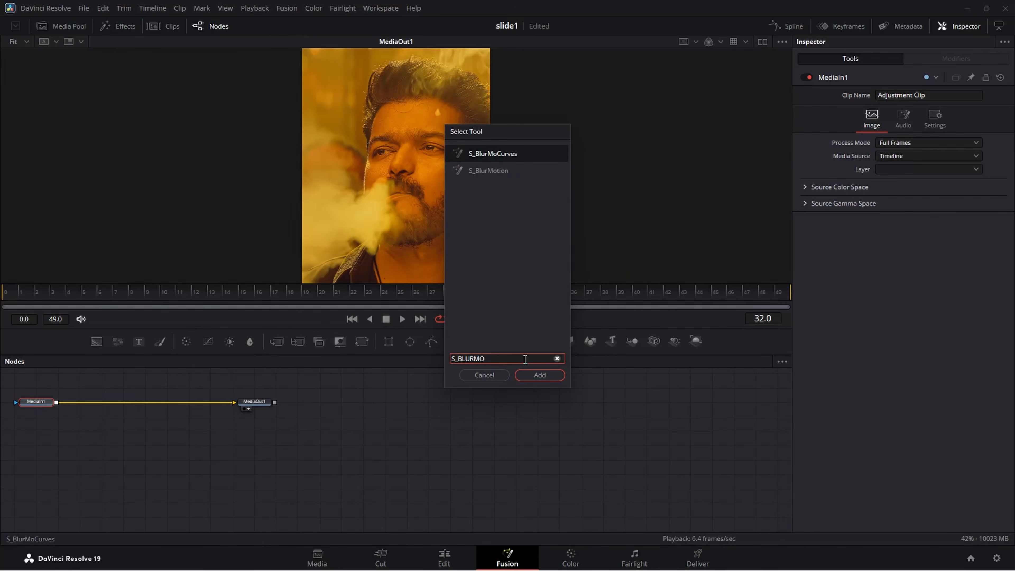
key(Return)
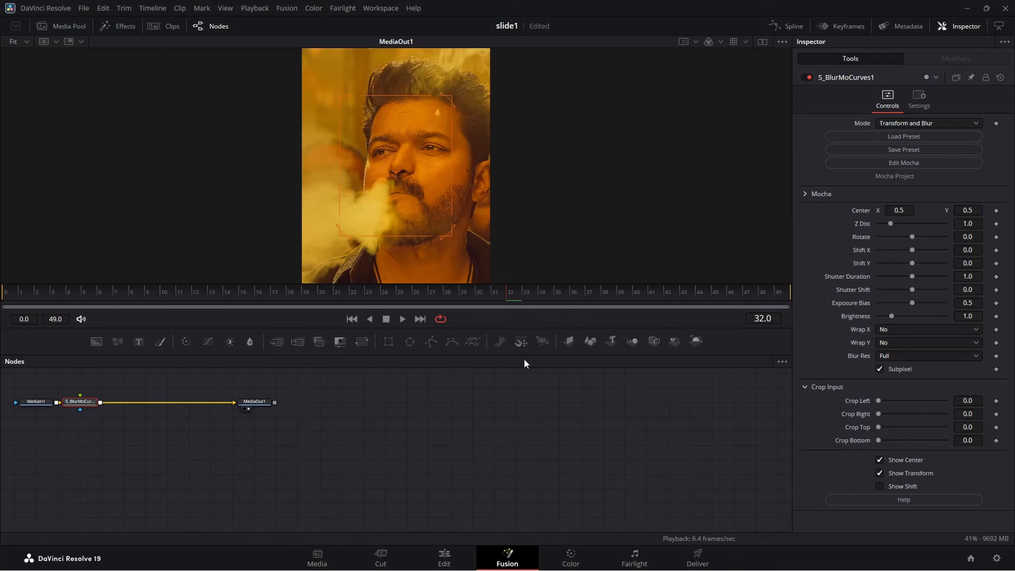
Keyframe Shift Y at 0 on frame 0 and -0.25 on frame 49, and set Wrap Y to Reflect.
drag(201, 296, 1, 298)
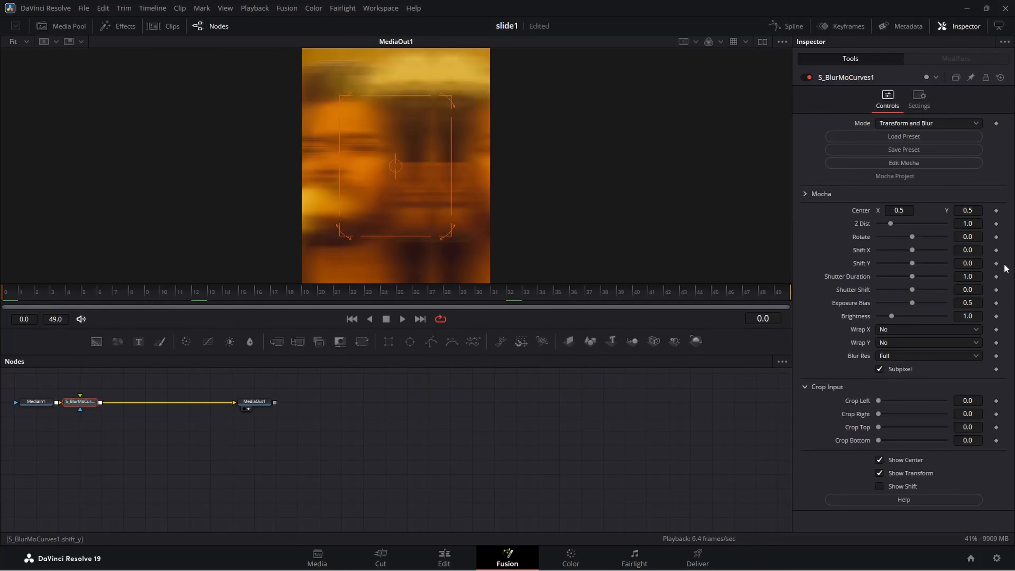
click(996, 263)
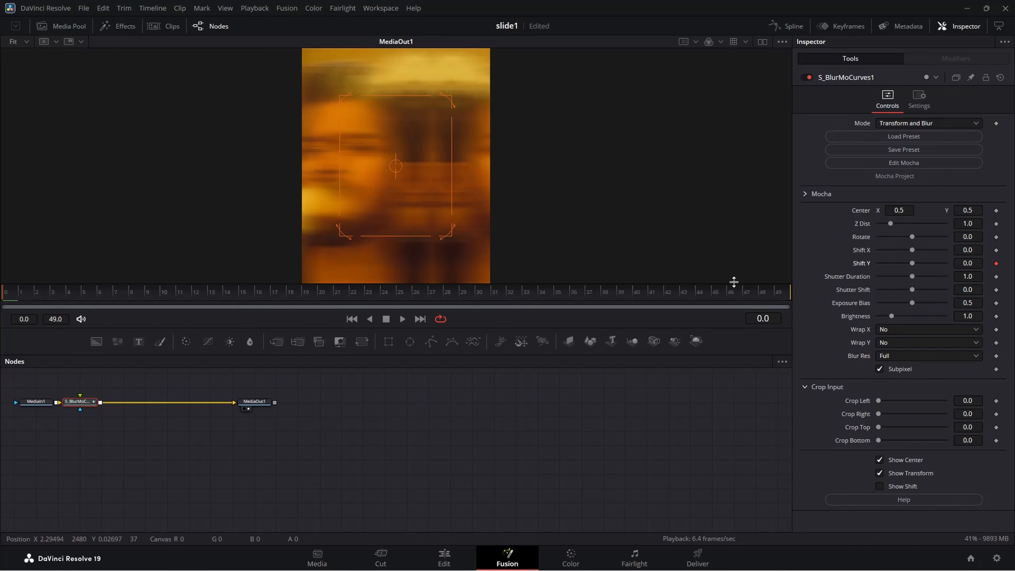
drag(732, 294, 808, 292)
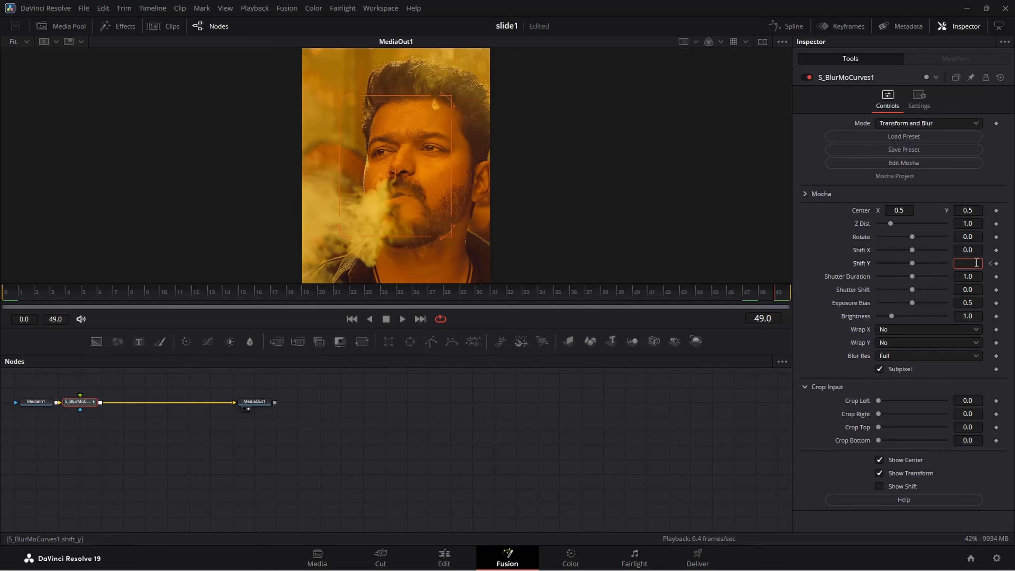
key(Tab)
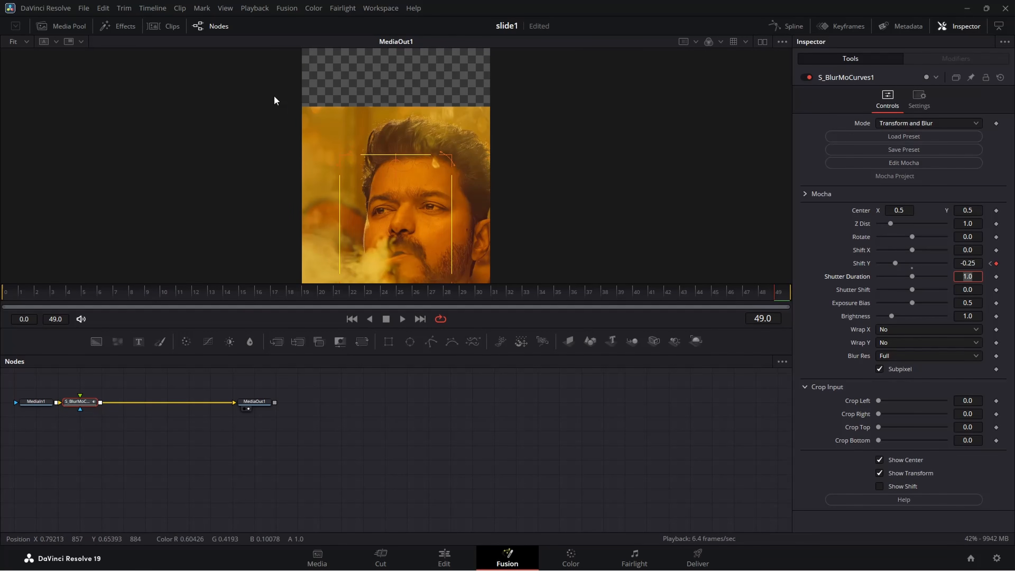
click(903, 341)
click(903, 378)
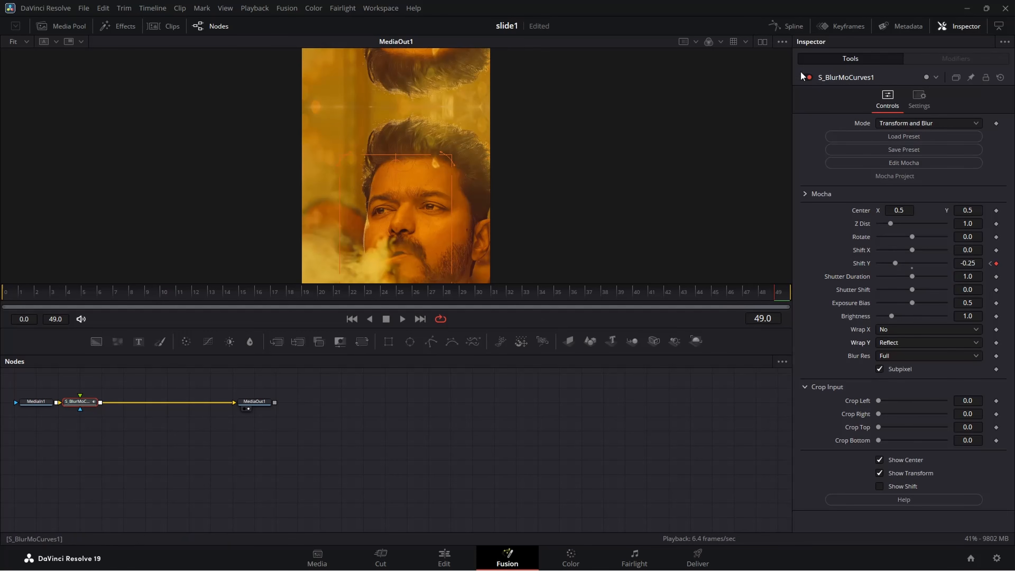
Fit the Shift Y curve in the Spline editor and ease it to stay flat from frame 0 and drop steeply into frame 49.
click(790, 27)
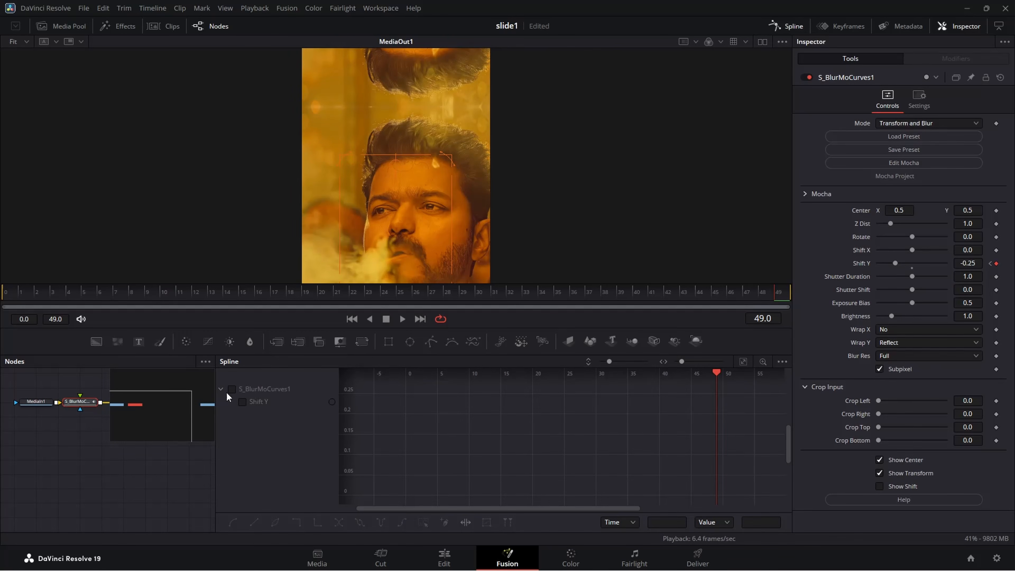
click(230, 390)
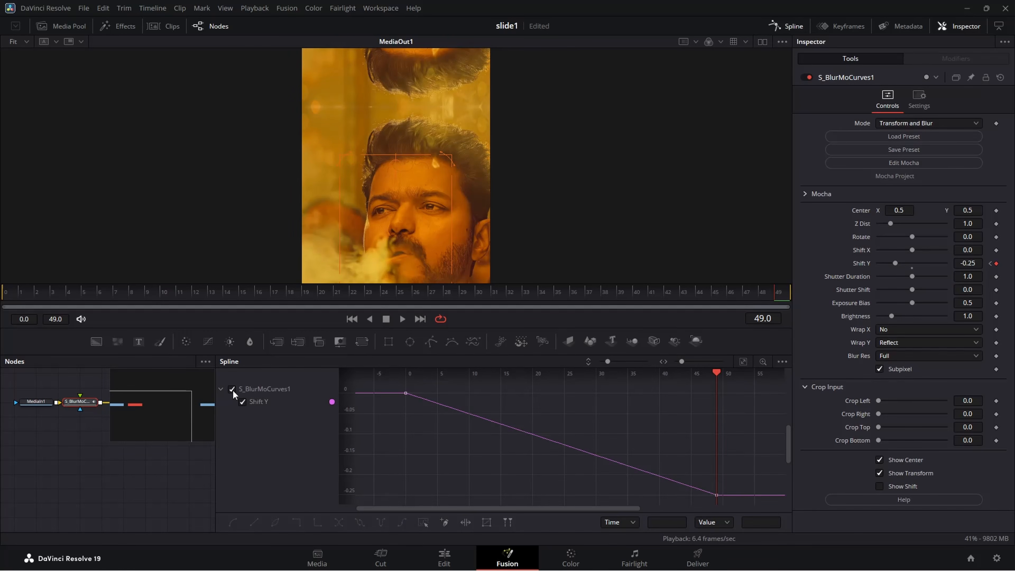
click(743, 362)
drag(383, 387, 752, 519)
key(f)
drag(631, 495, 749, 410)
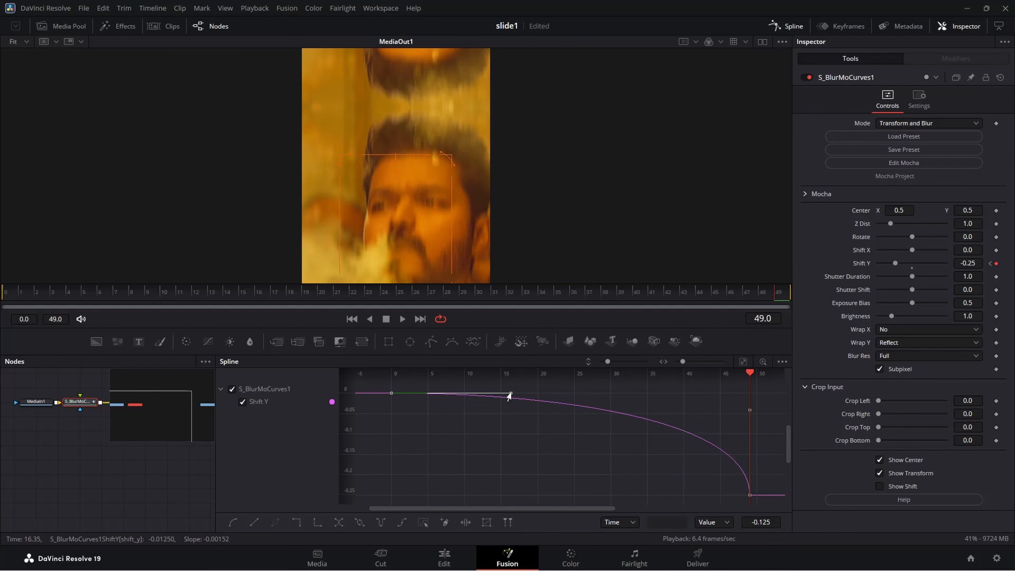
drag(511, 394, 735, 395)
Scrub through the eased slide, return to the Edit page, and play the timeline on loop to review every transition.
drag(515, 291, 753, 284)
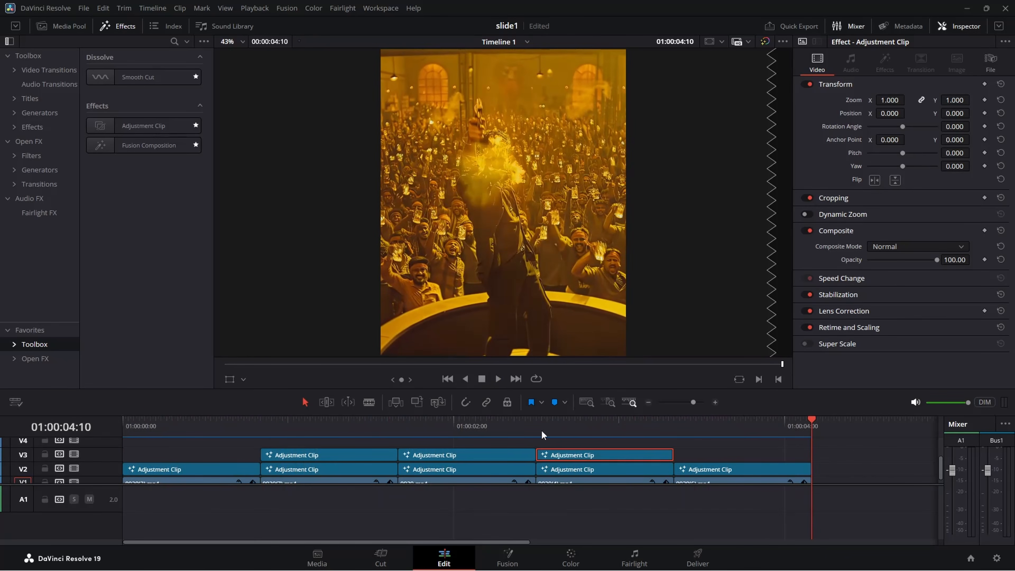
click(536, 380)
key(space)
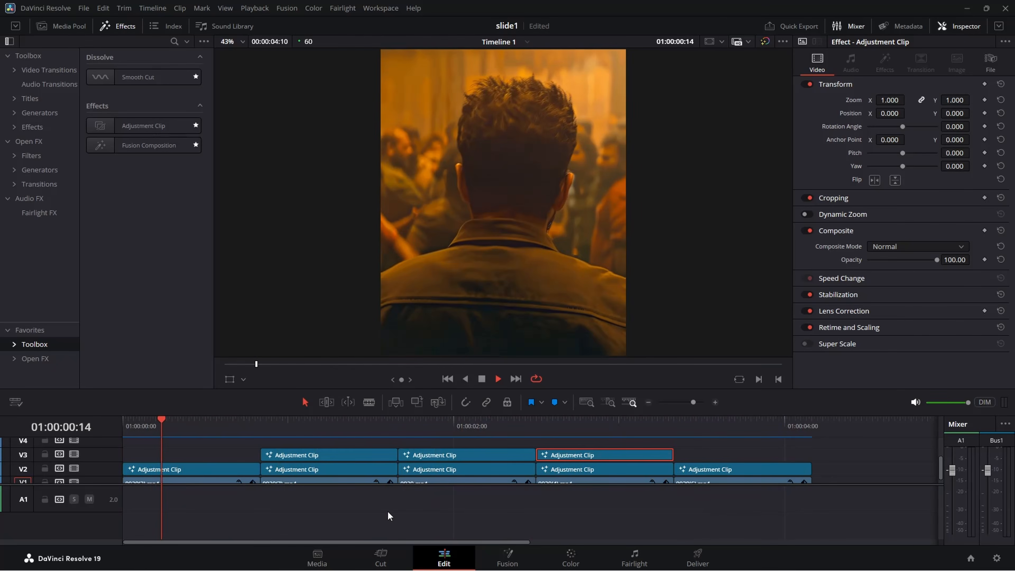
key(space)
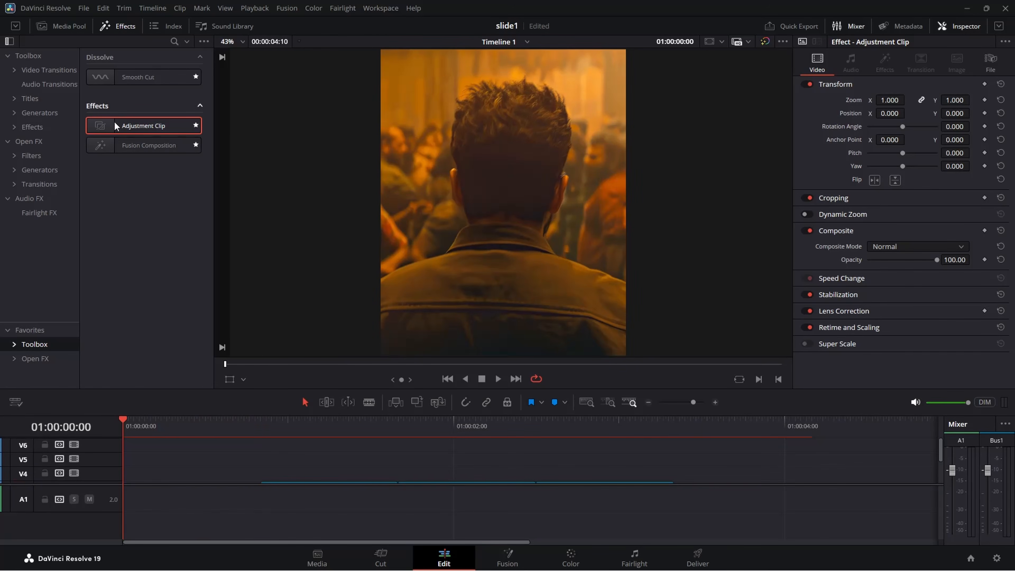
Add an adjustment clip on V4 at the timeline start and trim it to end with the first clip at 01:00:00:50.
drag(103, 124, 154, 472)
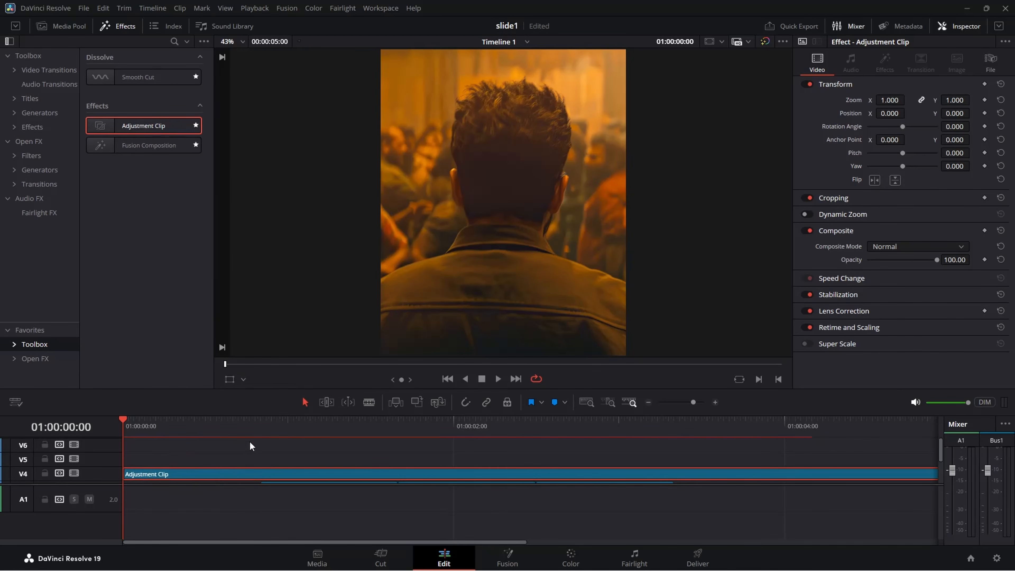
scroll(280, 464, down, 3)
click(241, 429)
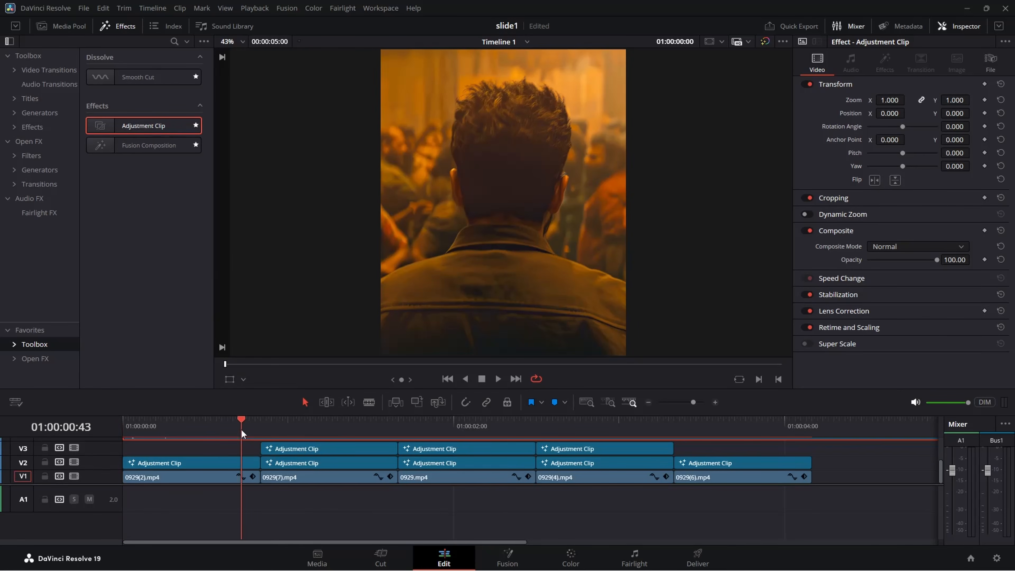
drag(242, 429, 261, 447)
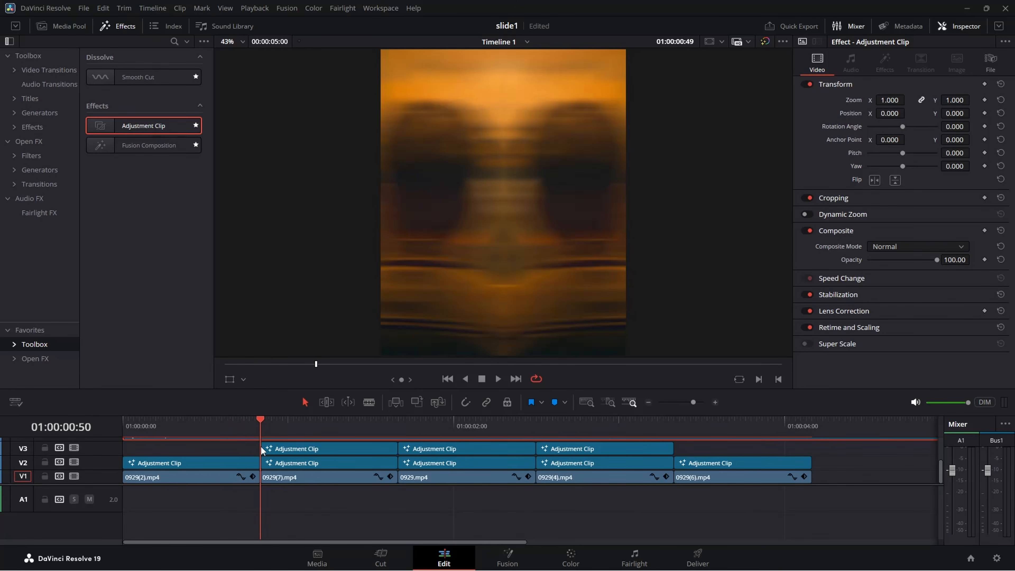
scroll(265, 450, up, 3)
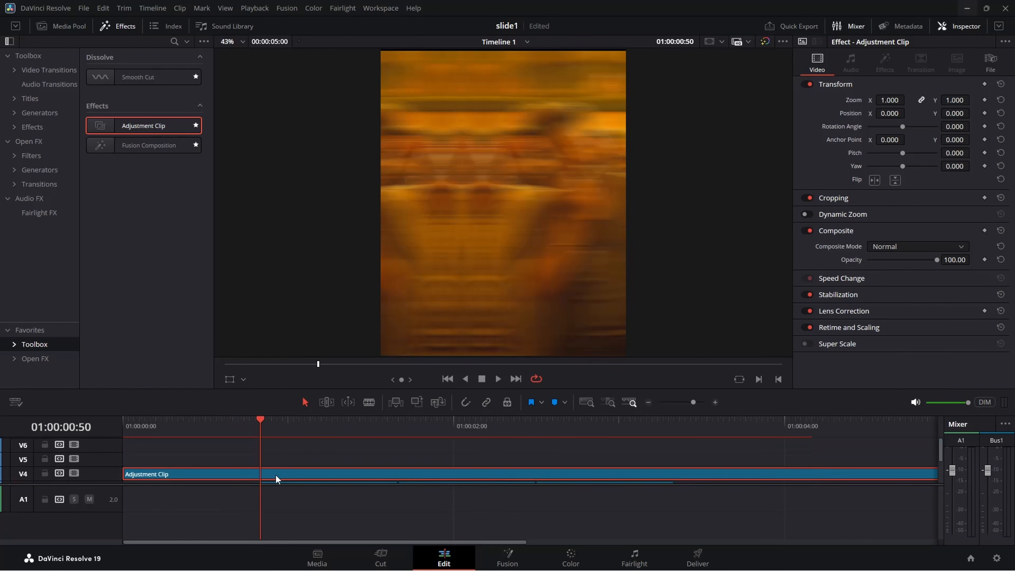
key(ctrl+b)
key(Delete)
Open the V4 adjustment clip in Fusion and insert an S_BlurMoCurves node between MediaIn1 and MediaOut1.
drag(257, 423, 180, 467)
click(189, 475)
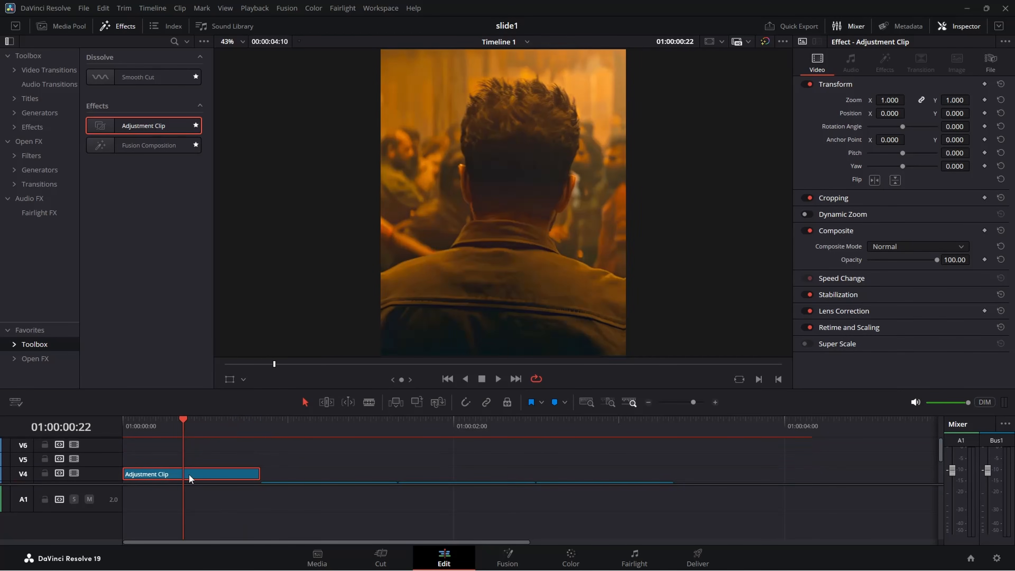
right_click(188, 474)
click(258, 406)
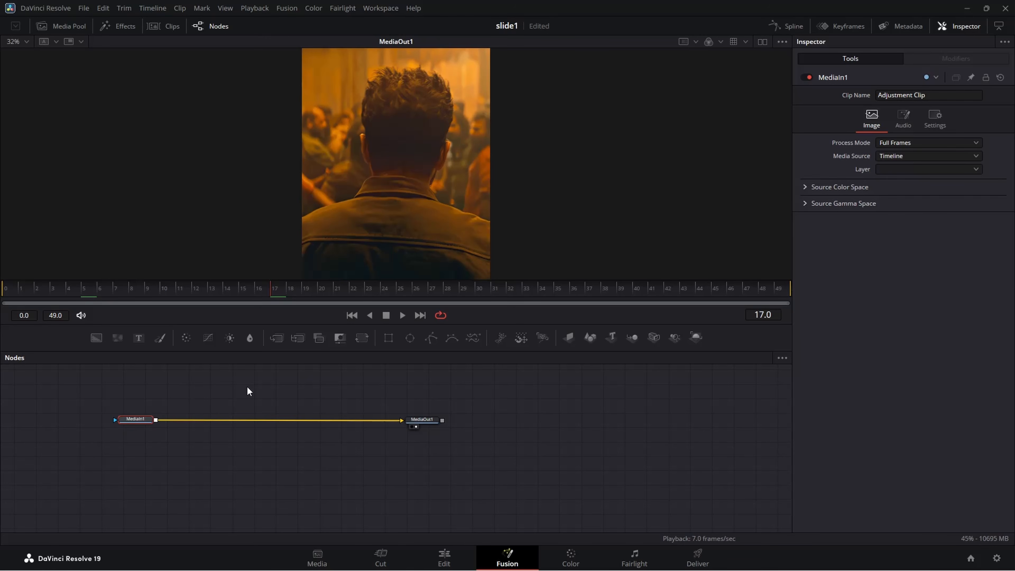
key(shift+space)
text(TRANS)
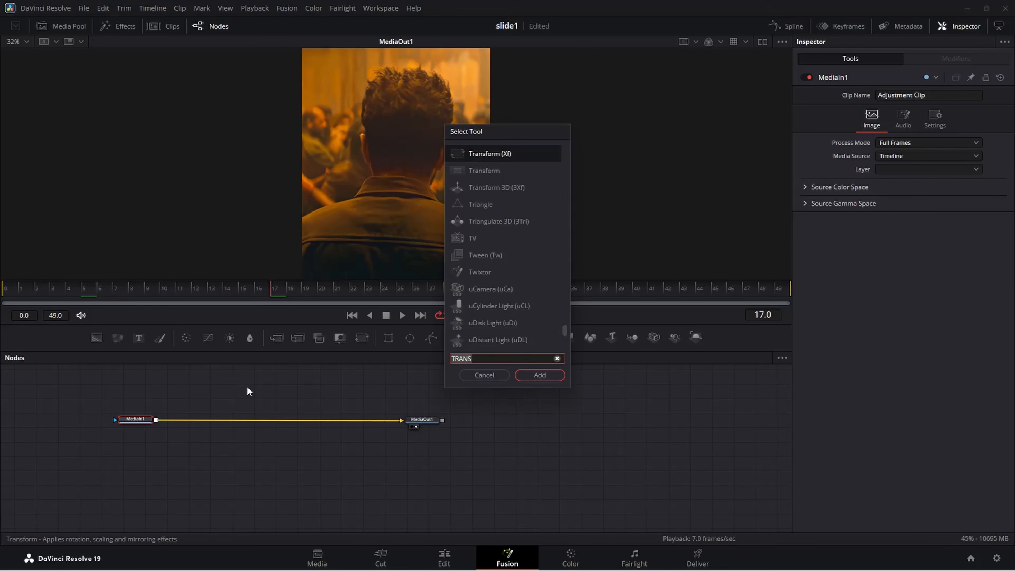
text(S_BLURM)
key(Return)
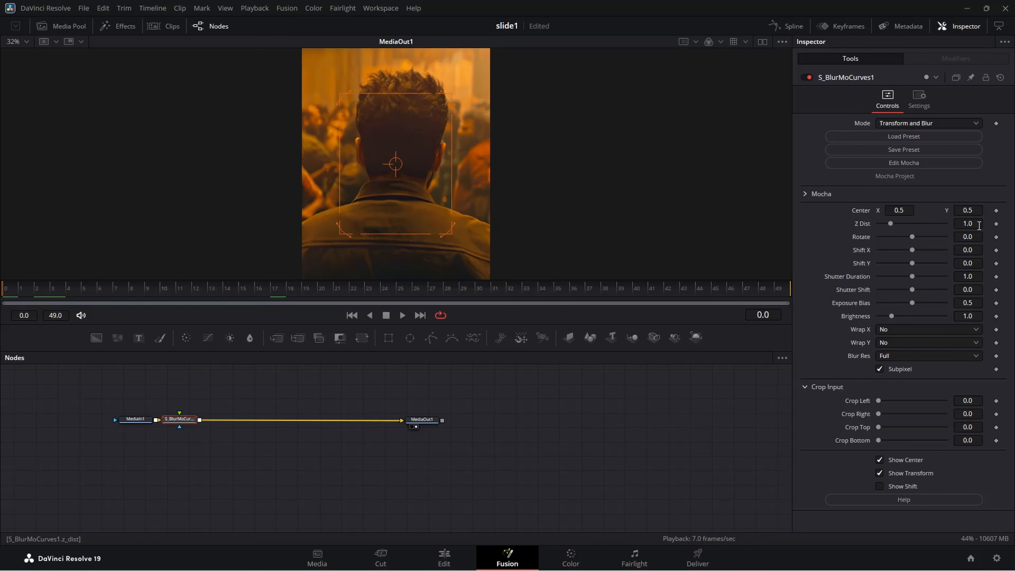
Keyframe Z Dist at 1.0 on frame 0 and at 0.5 on frame 49 of the S_BlurMoCurves node.
click(997, 224)
drag(724, 285, 786, 287)
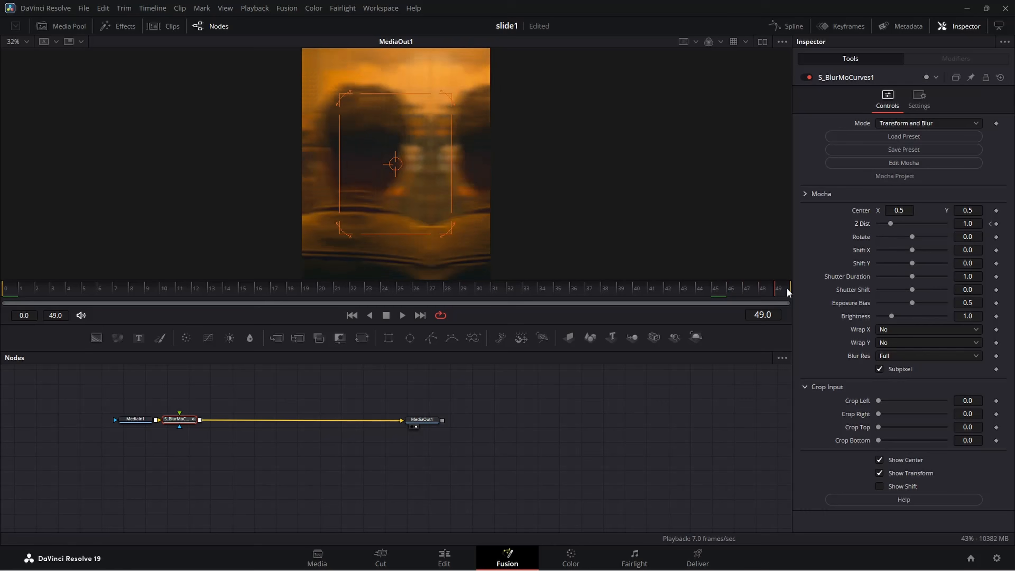
click(969, 221)
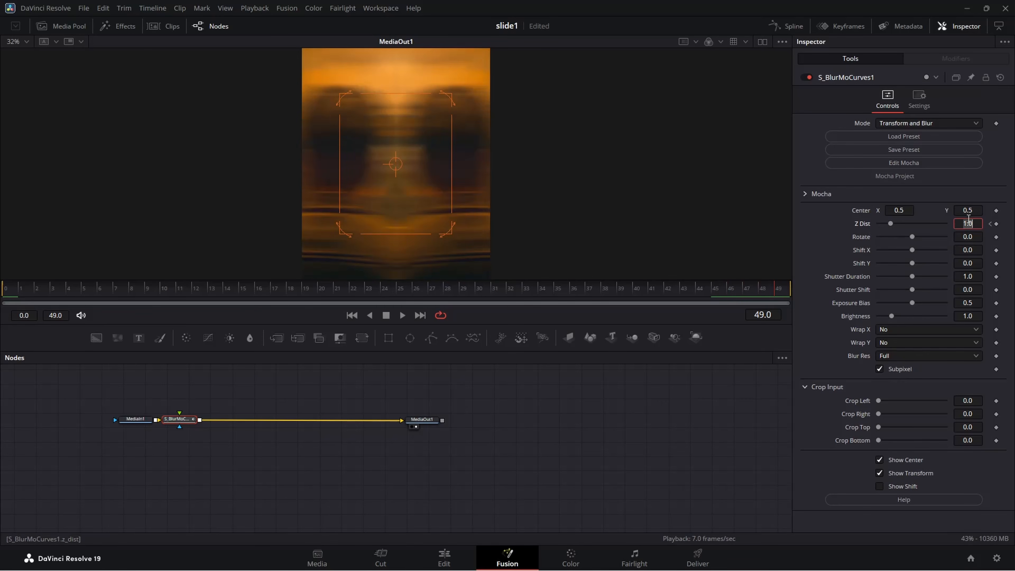
key(BackSpace)
text(.5)
key(Return)
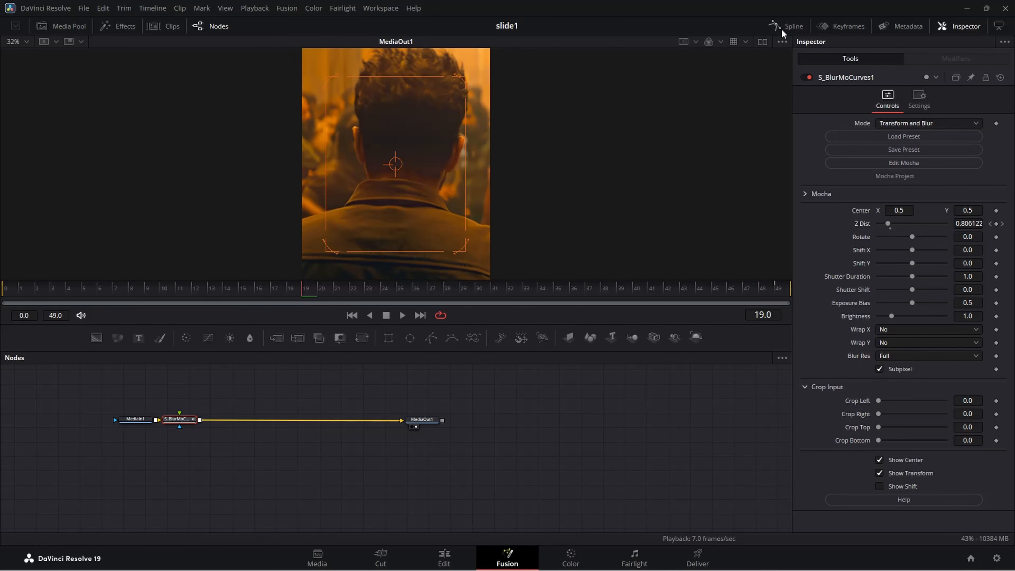
Display the Z Dist curve in the Spline editor and steepen both keyframe handles so the zoom is fast at the ends and slow mid-clip.
click(782, 28)
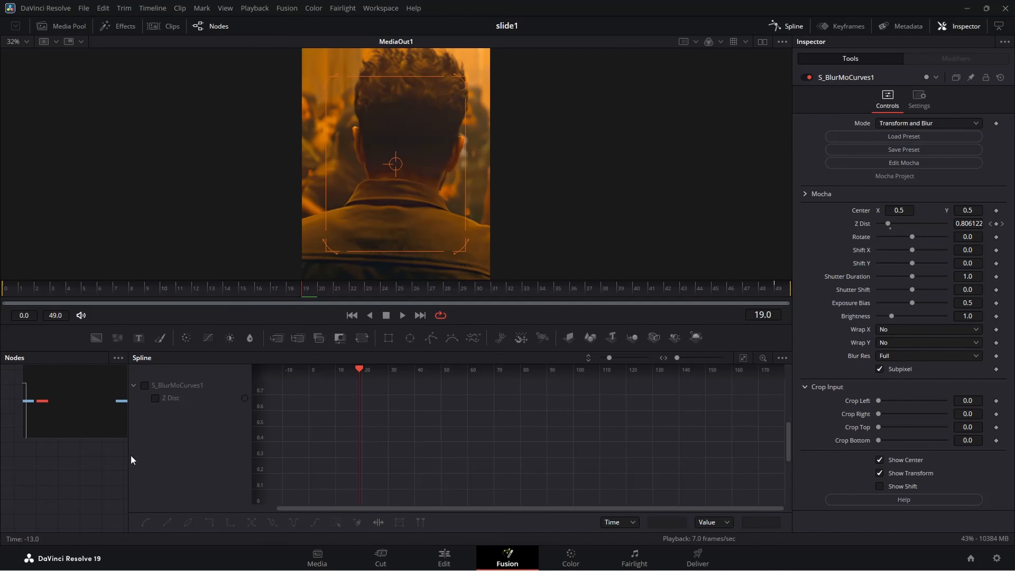
drag(130, 456, 286, 454)
click(302, 385)
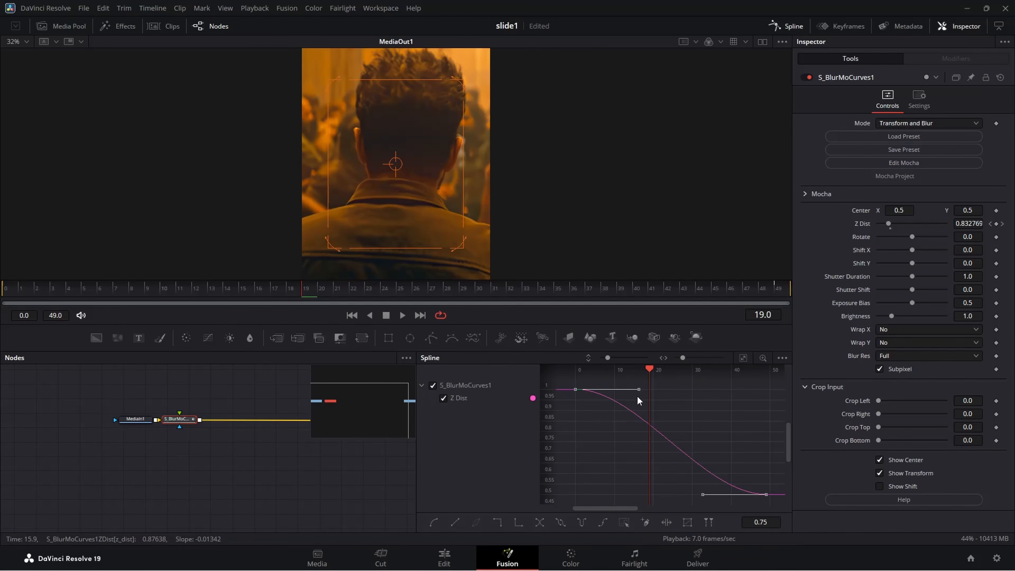
drag(636, 394, 601, 475)
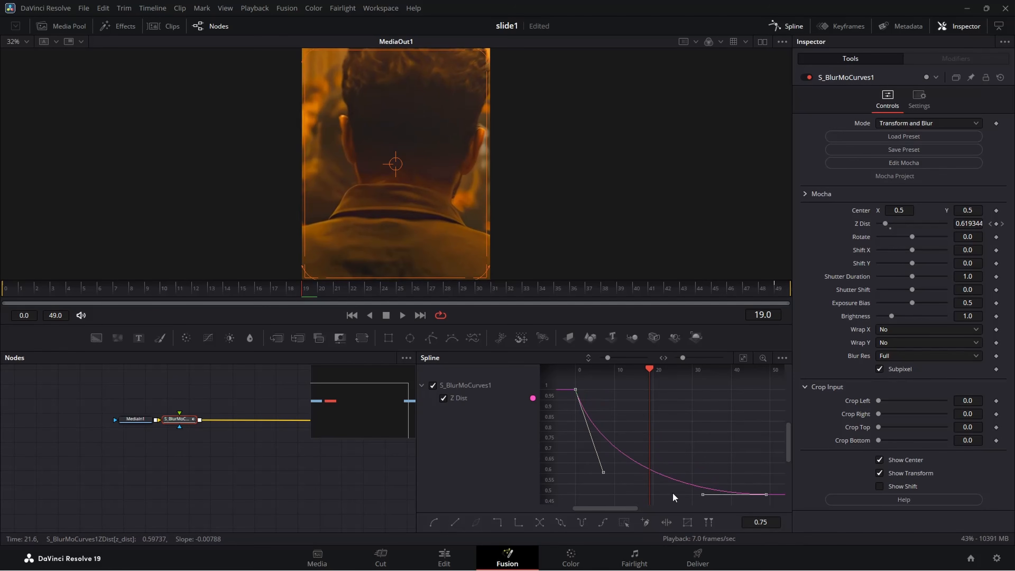
drag(699, 499, 750, 450)
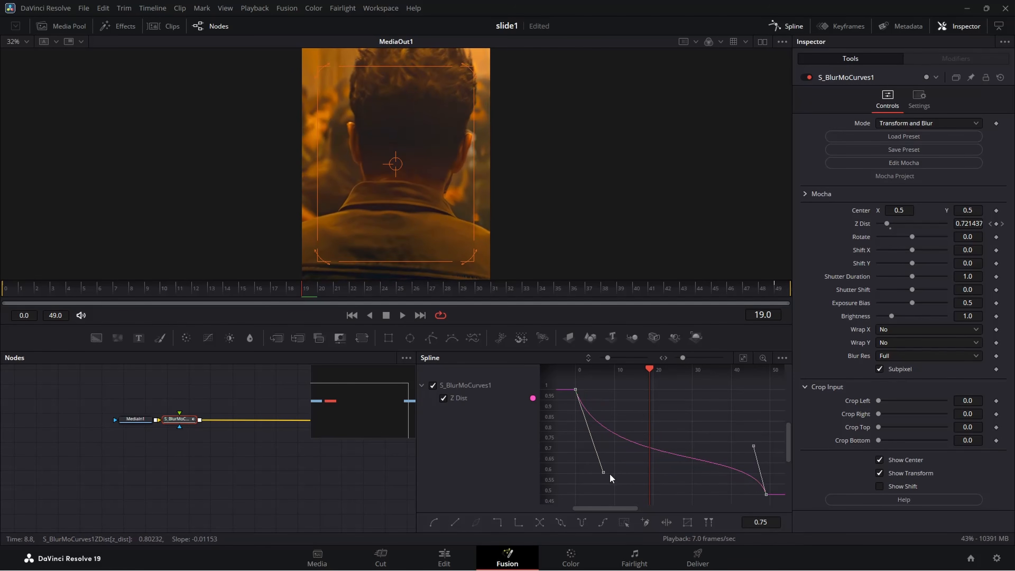
drag(601, 474, 599, 465)
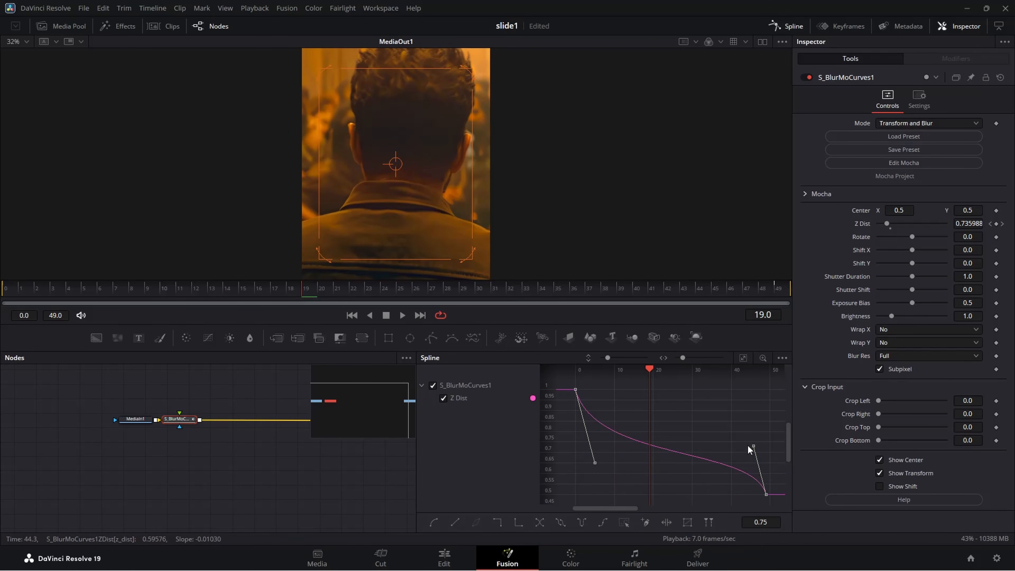
drag(750, 445, 735, 438)
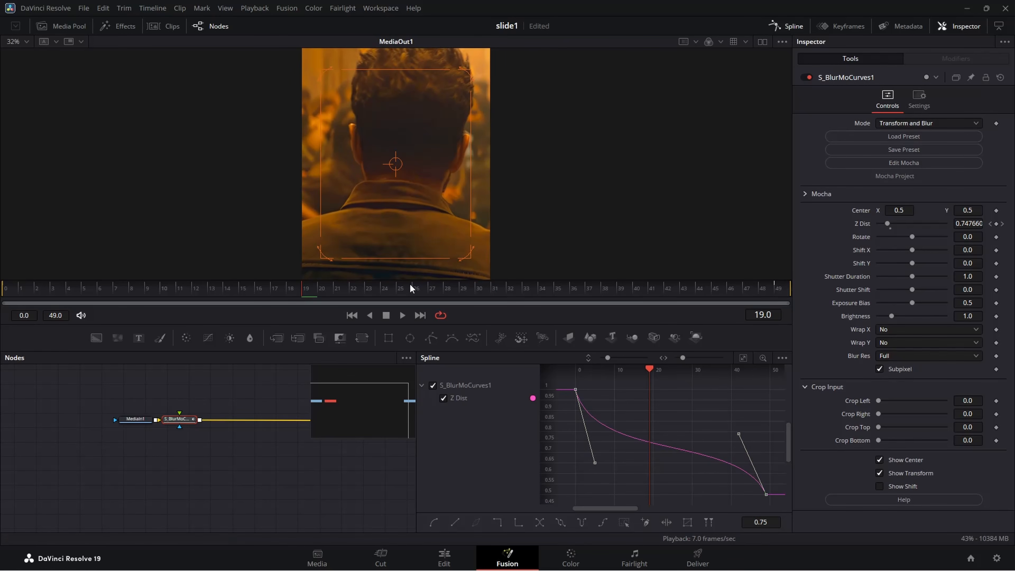
Play the eased Z Dist zoom from frame 0 to review its motion.
drag(410, 285, 3, 286)
key(space)
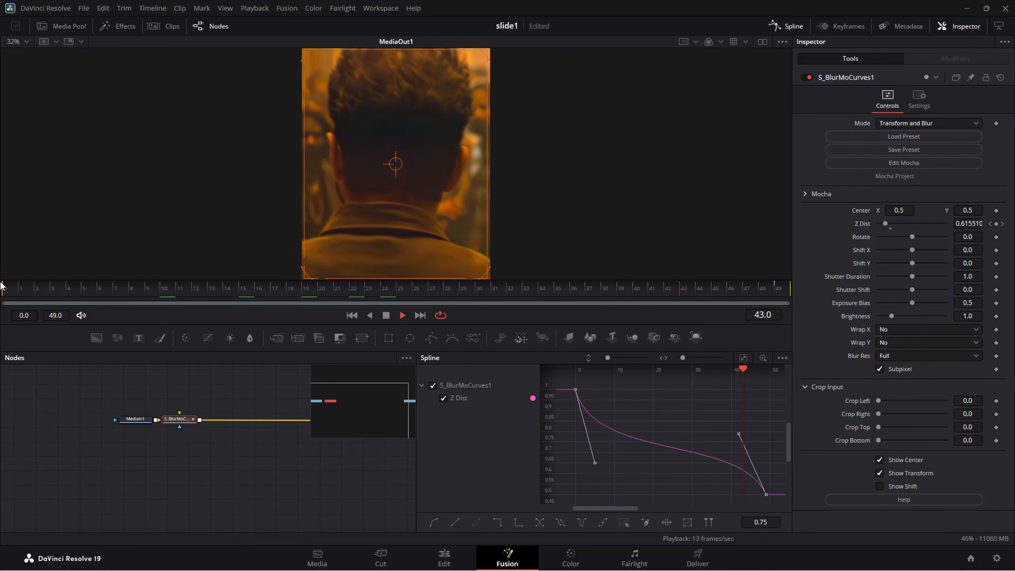
key(space)
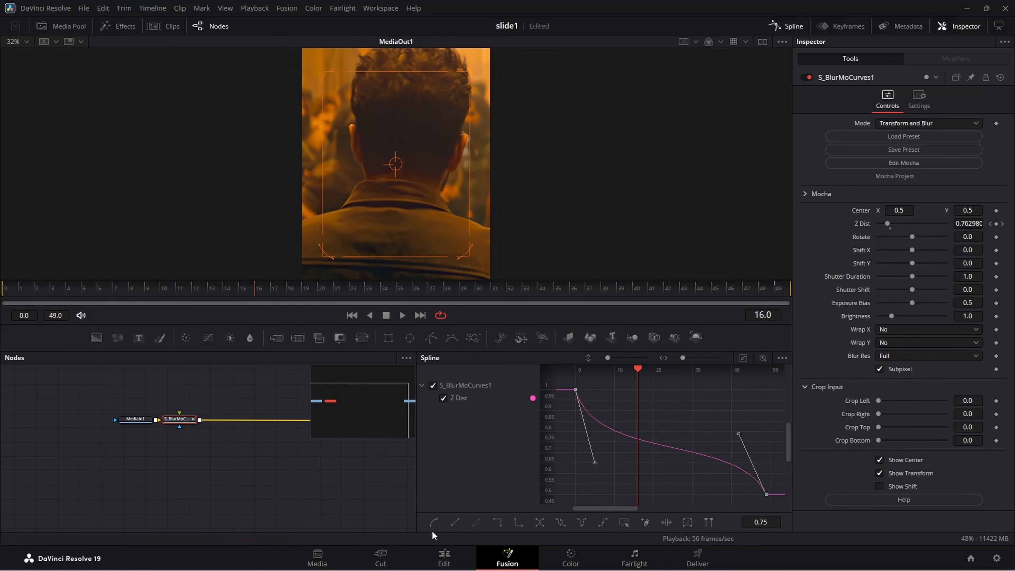
Return to the Edit page and duplicate the V4 adjustment clip end to end over the four remaining clips.
click(444, 557)
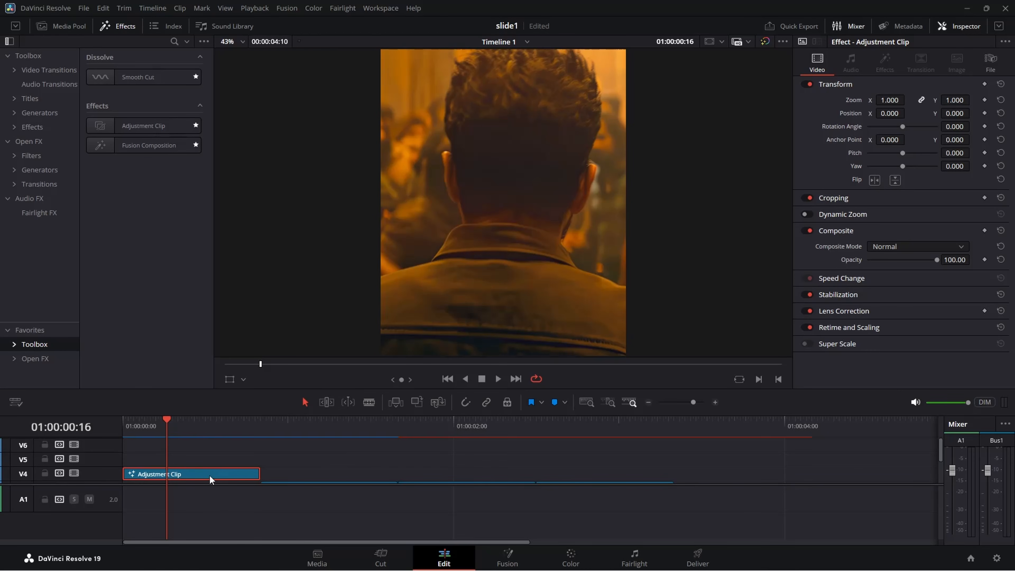
drag(209, 476, 733, 475)
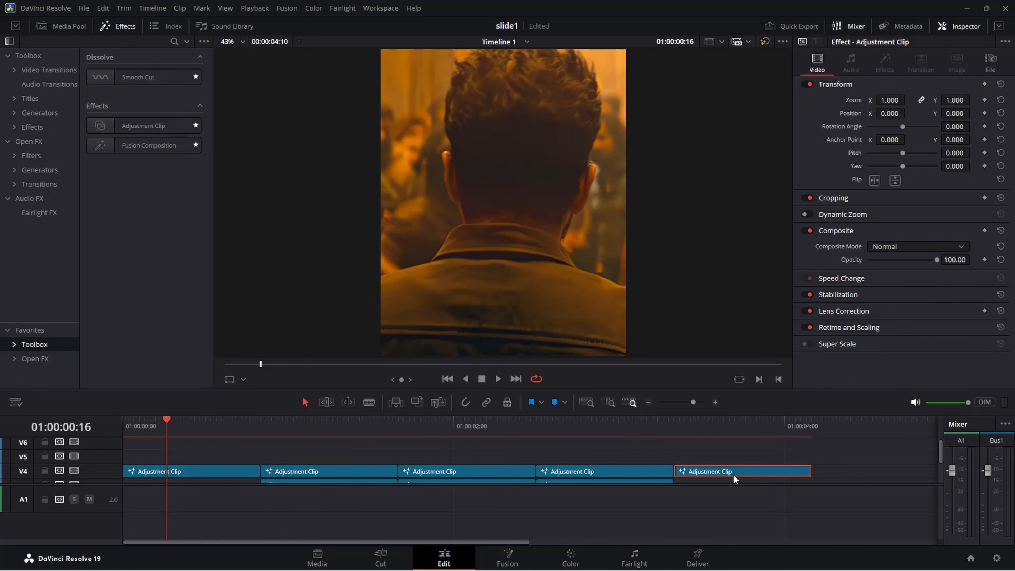
scroll(719, 474, down, 3)
scroll(506, 464, up, 3)
Open the second V4 adjustment clip in Fusion and move the blur Center onto the man's face, about X 0.37, Y 0.71.
drag(169, 427, 304, 424)
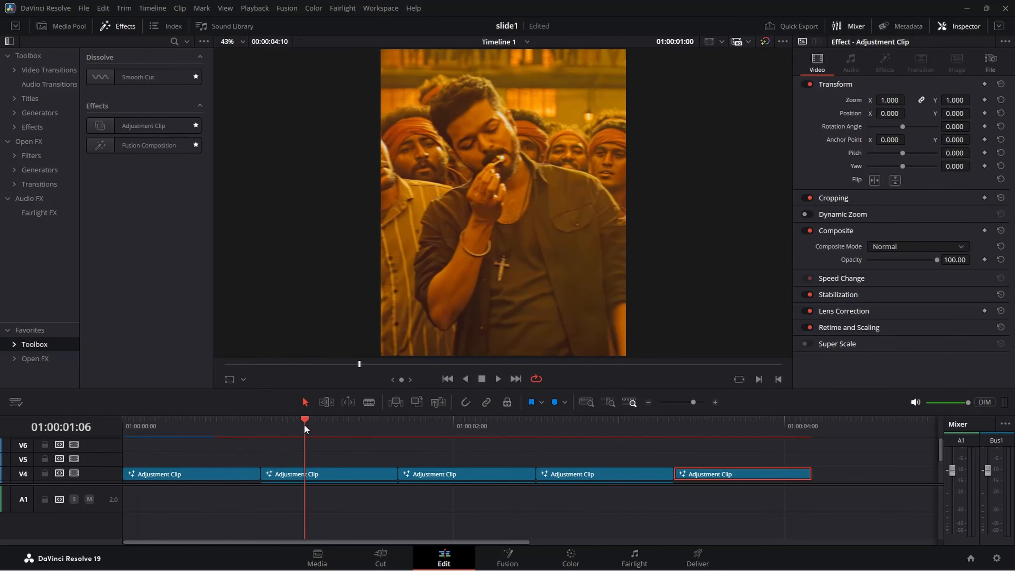
click(339, 471)
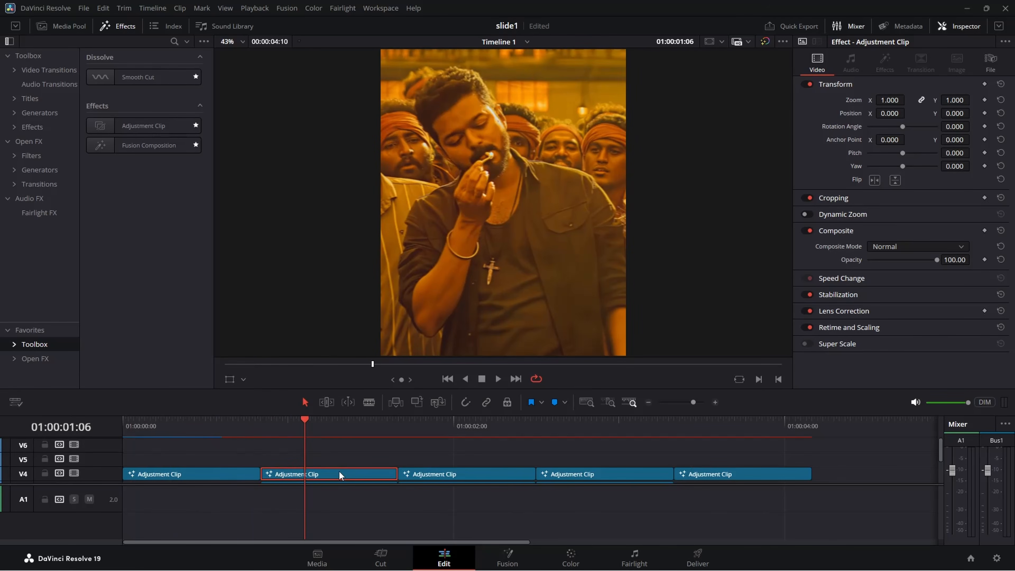
key(shift+5)
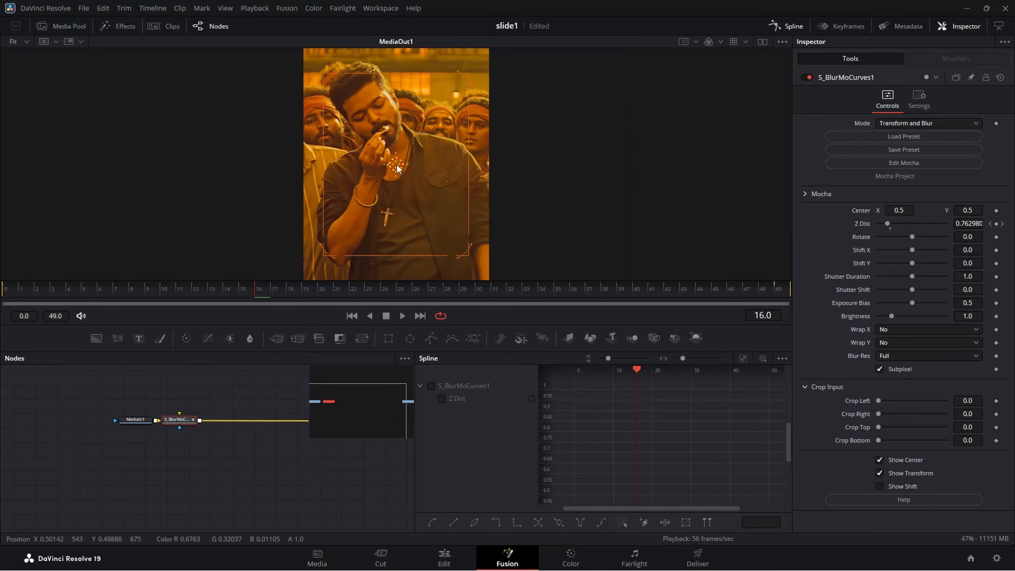
drag(397, 167, 372, 120)
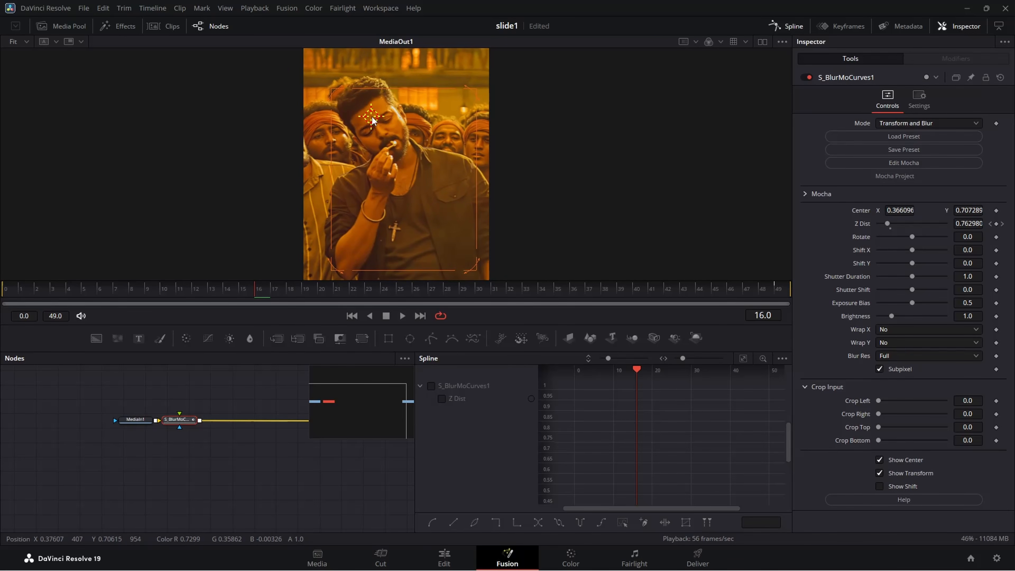
Open the third V4 adjustment clip in Fusion and move the blur Center beside the man's face, about X 0.95, Y 0.50.
click(444, 558)
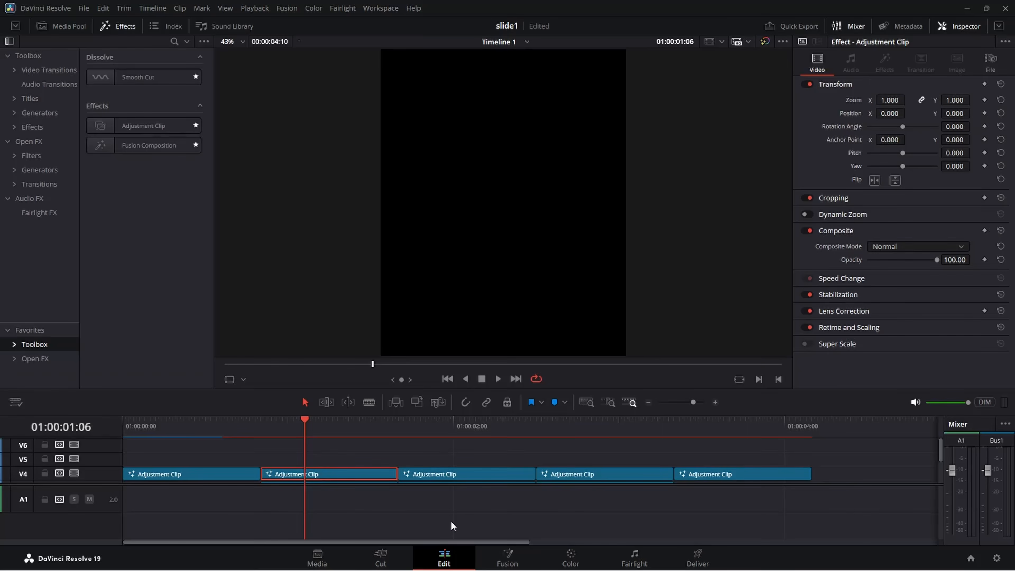
right_click(453, 471)
click(501, 401)
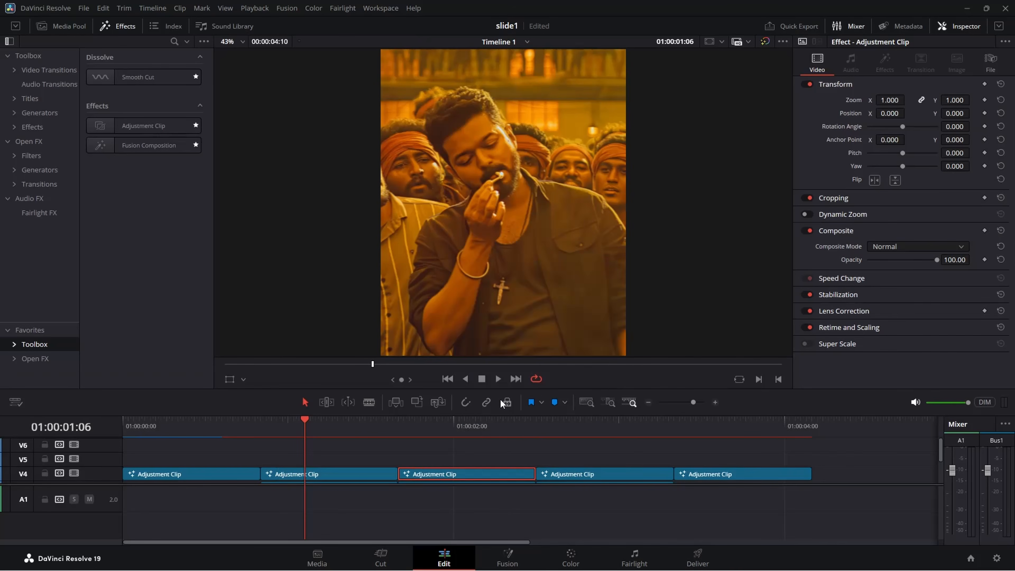
drag(398, 168, 447, 193)
drag(403, 290, 414, 290)
drag(449, 192, 480, 164)
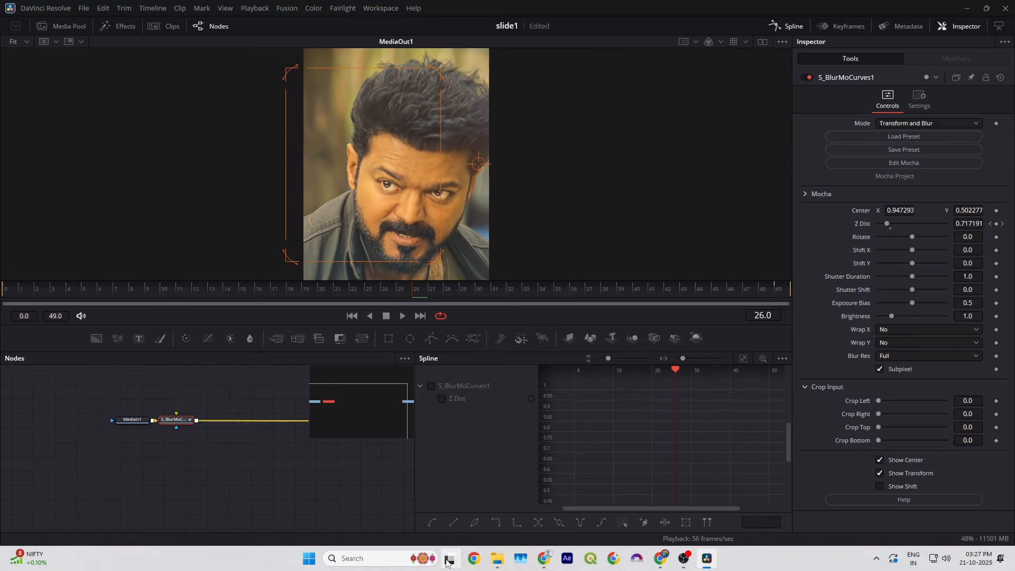
Open the fourth V4 adjustment clip in Fusion and move the blur Center up and to the right of the frame's middle.
click(445, 558)
click(578, 425)
right_click(593, 472)
click(645, 403)
click(338, 288)
drag(396, 164, 441, 137)
Open the fifth V4 adjustment clip in Fusion and move the blur Center to the glowing figure's upper body, about X 0.46, Y 0.67.
click(694, 425)
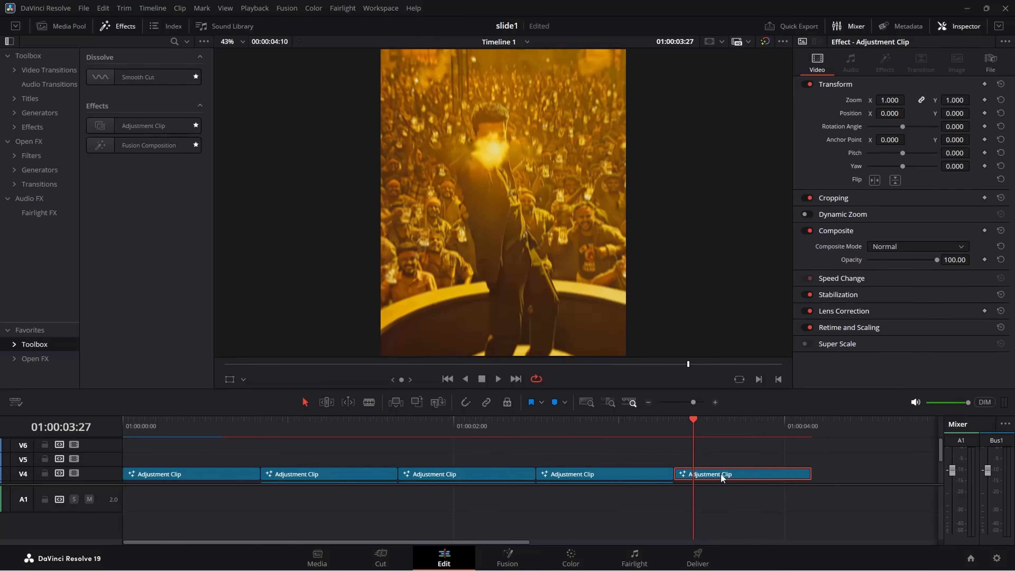
right_click(721, 473)
click(765, 403)
drag(396, 165, 391, 124)
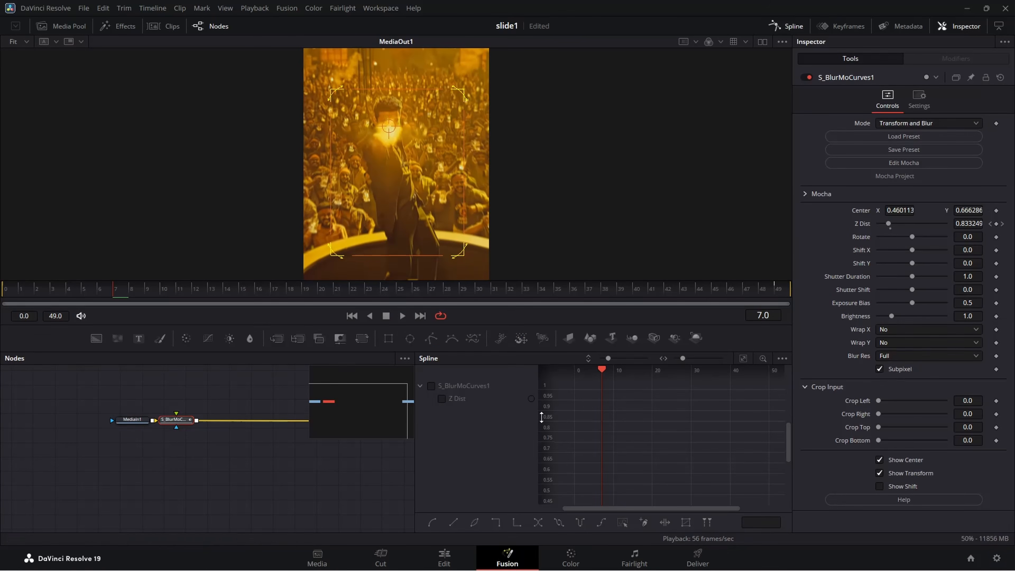
Return to the Edit page and play the timeline from the start to review the zooms and transitions.
click(444, 558)
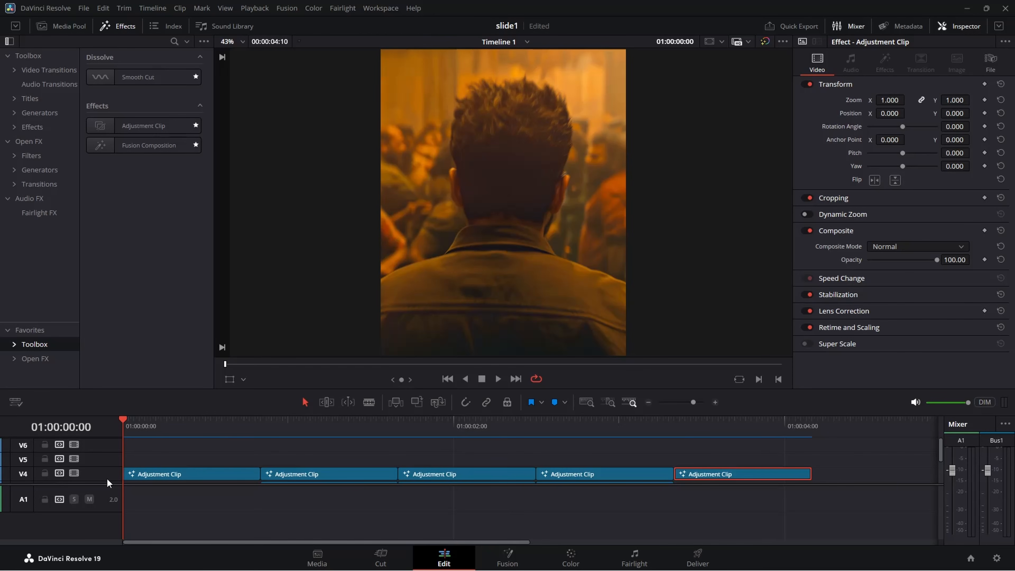
key(space)
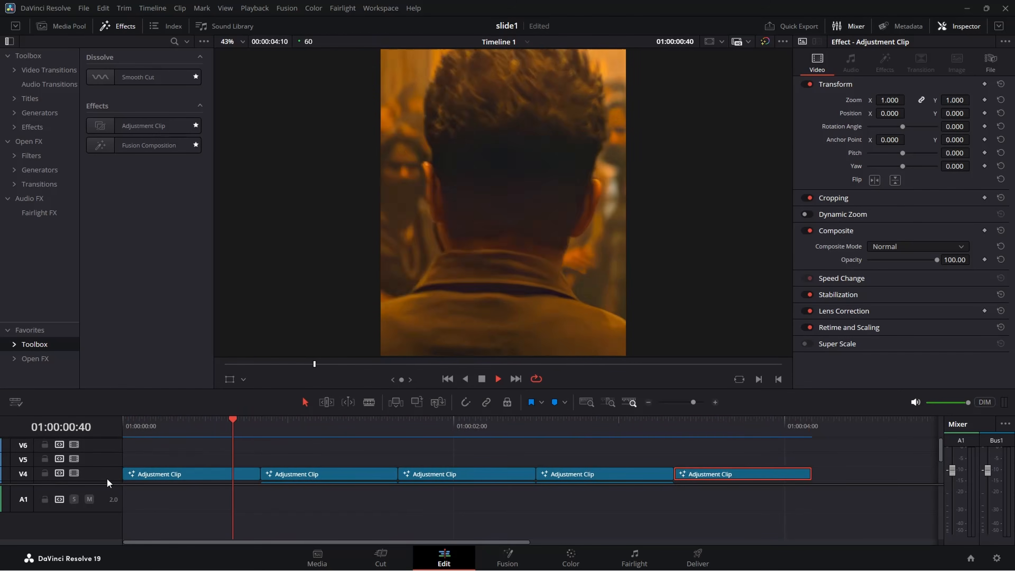
key(space)
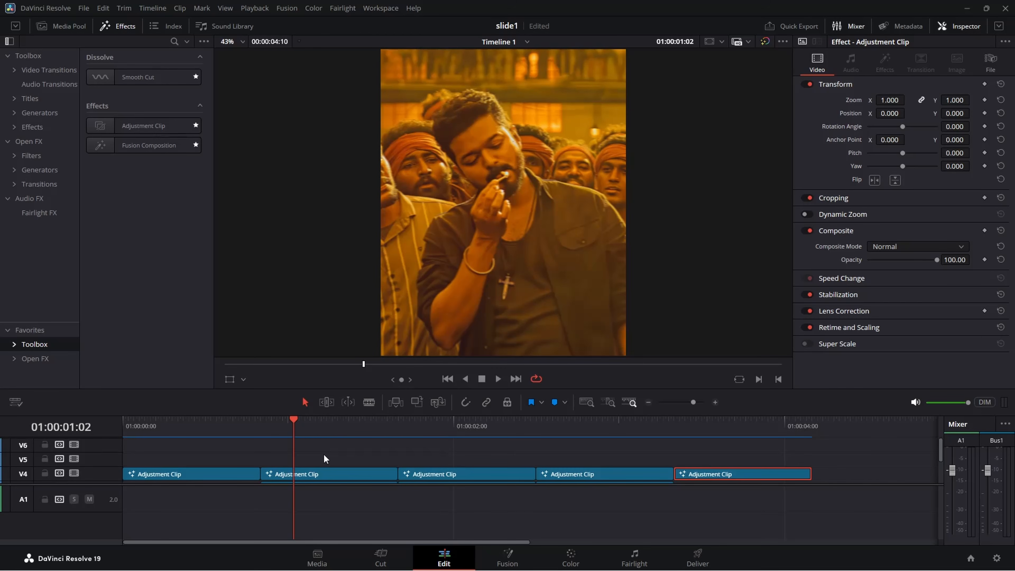
Add an adjustment clip on V5 and trim it to ten frames centred on the first cut at 01:00:00:50.
drag(236, 424, 261, 427)
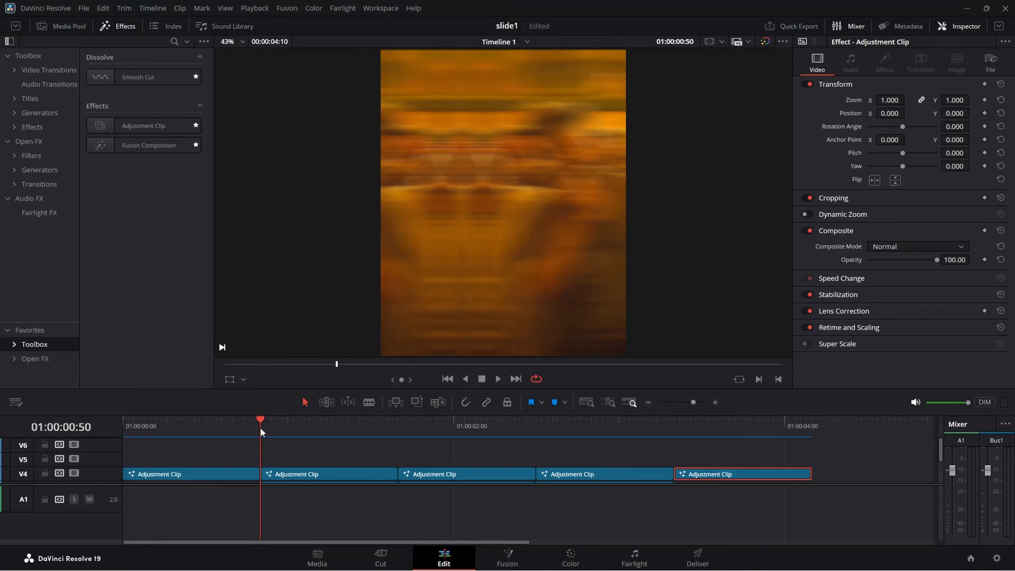
click(260, 452)
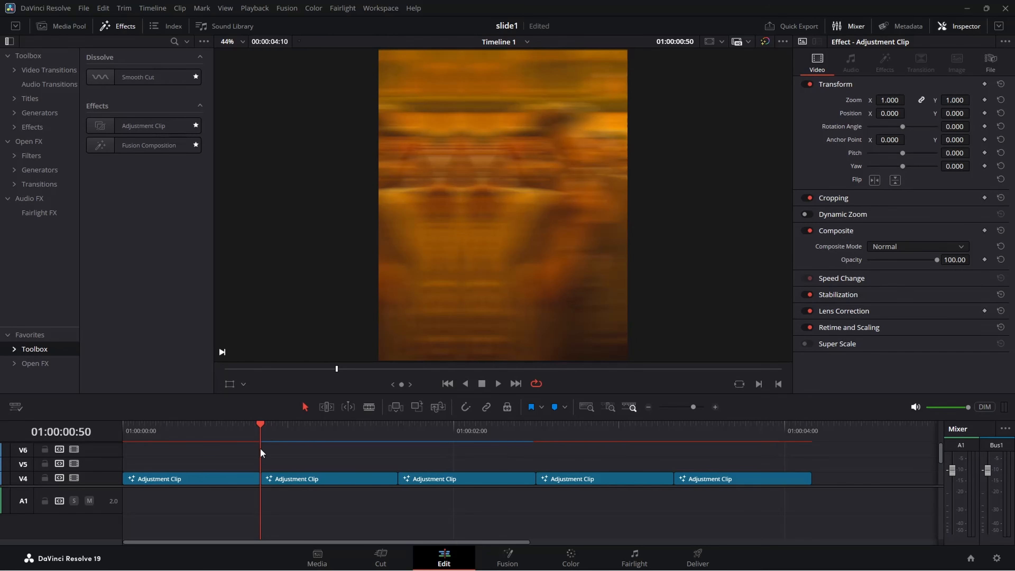
drag(143, 126, 230, 469)
click(342, 468)
drag(265, 434, 294, 435)
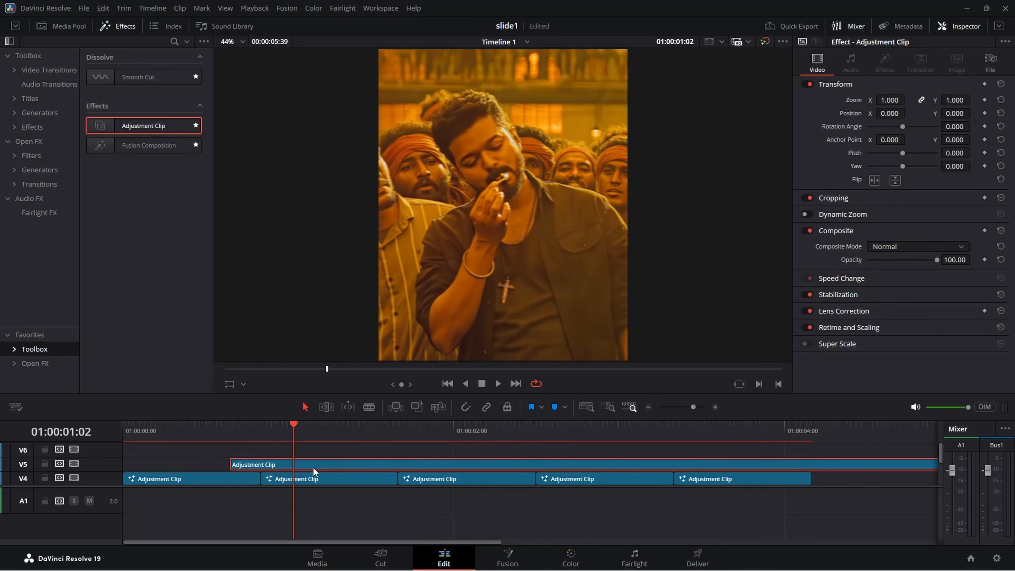
drag(314, 468, 265, 465)
Open the short V5 adjustment clip in Fusion and insert a Directional Blur node between MediaIn1 and MediaOut1.
right_click(266, 466)
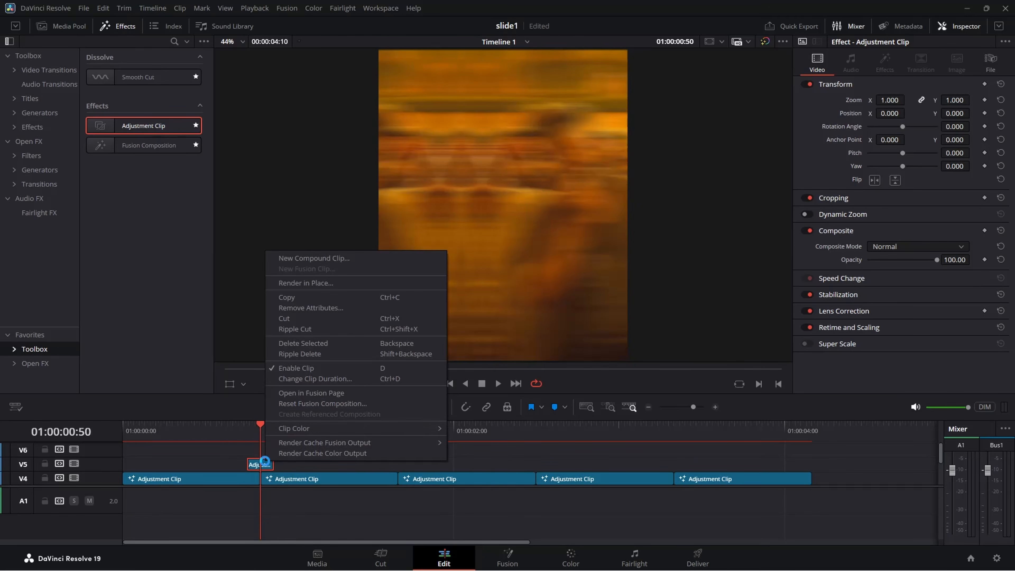
click(323, 395)
click(837, 29)
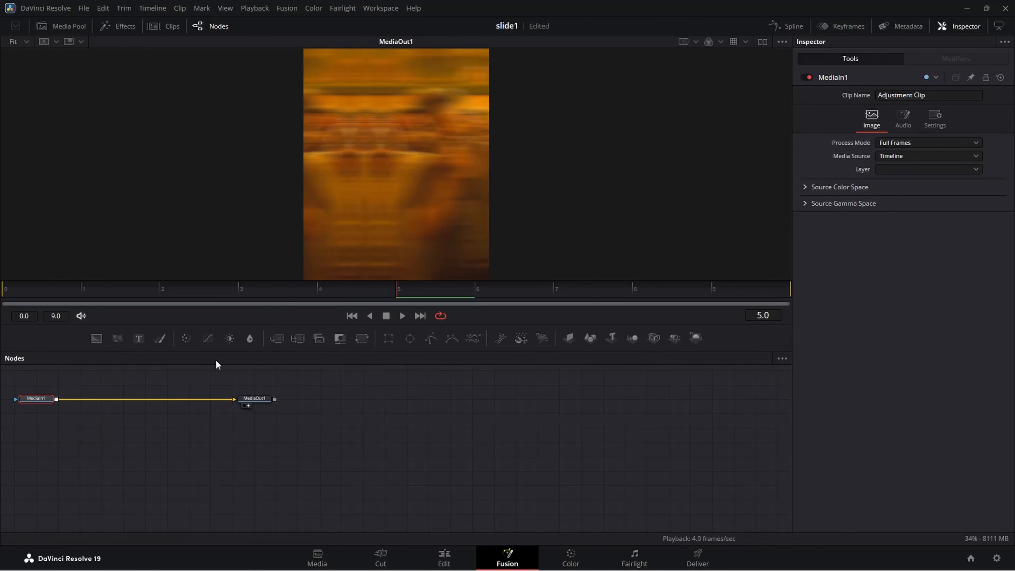
key(shift+space)
text(DIRECT)
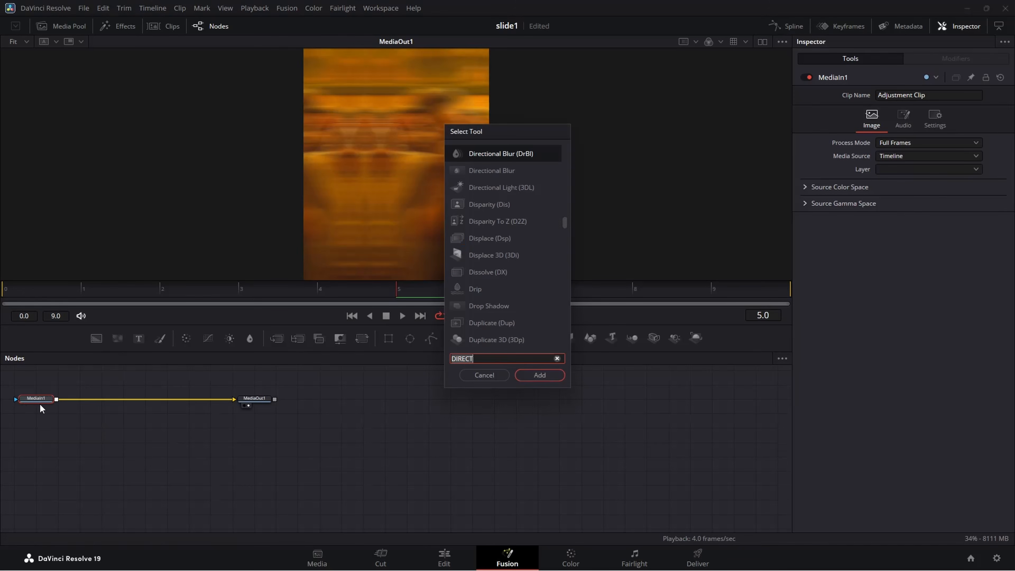
key(Return)
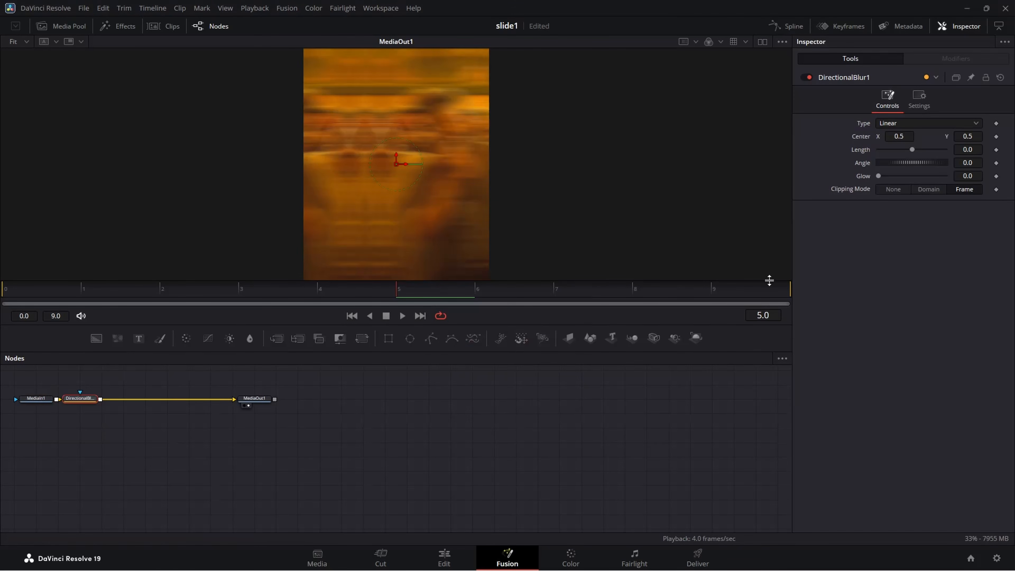
Keyframe the Directional Blur Length at -0.2 on frame 5.
click(996, 151)
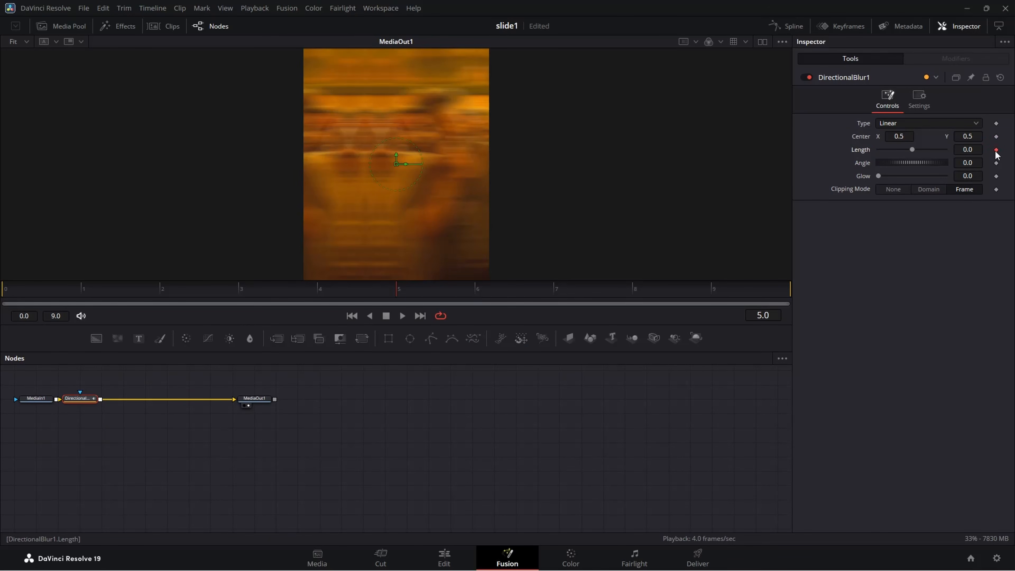
click(981, 149)
key(BackSpace)
text(-0.2)
key(Tab)
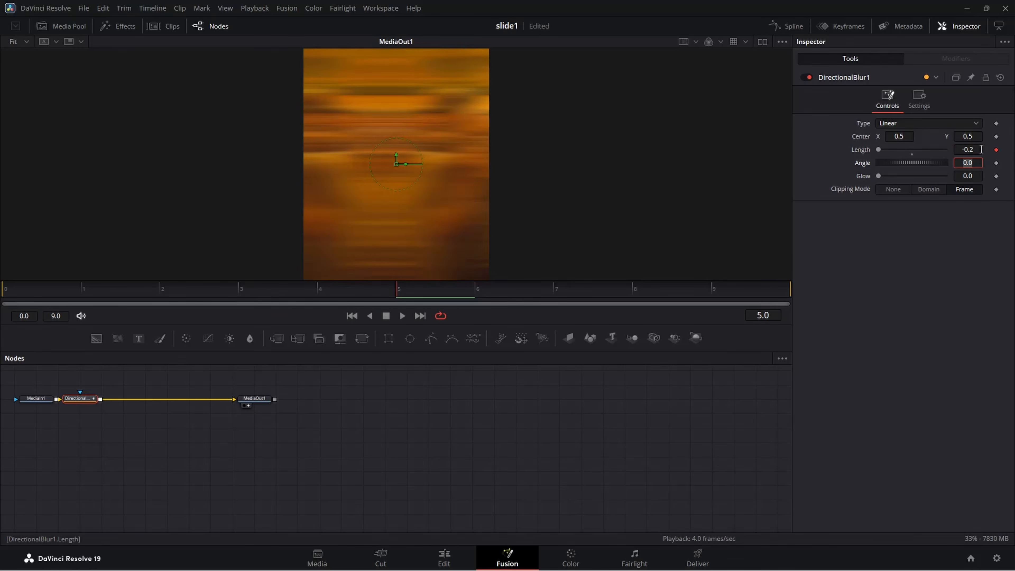
Keyframe the Directional Blur Length at 0 on frame 0 and again at 0 on frame 9.
drag(386, 293, 2, 292)
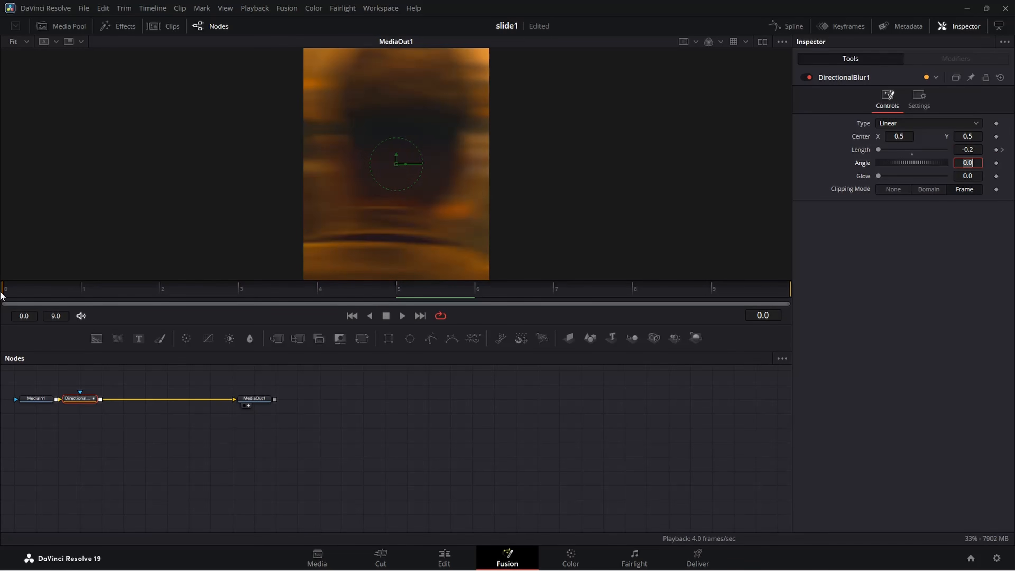
double_click(979, 149)
text(0)
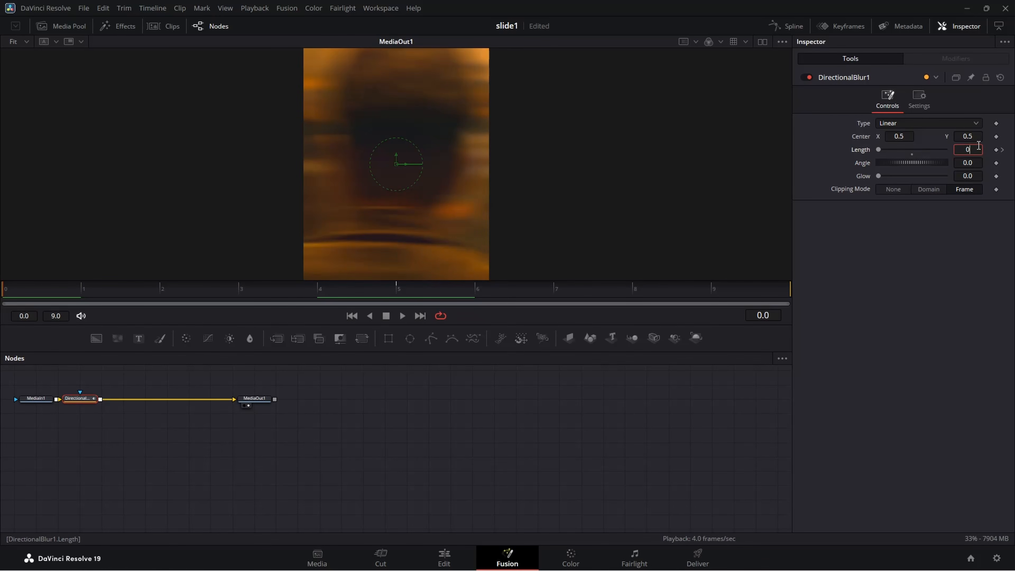
key(Tab)
click(710, 299)
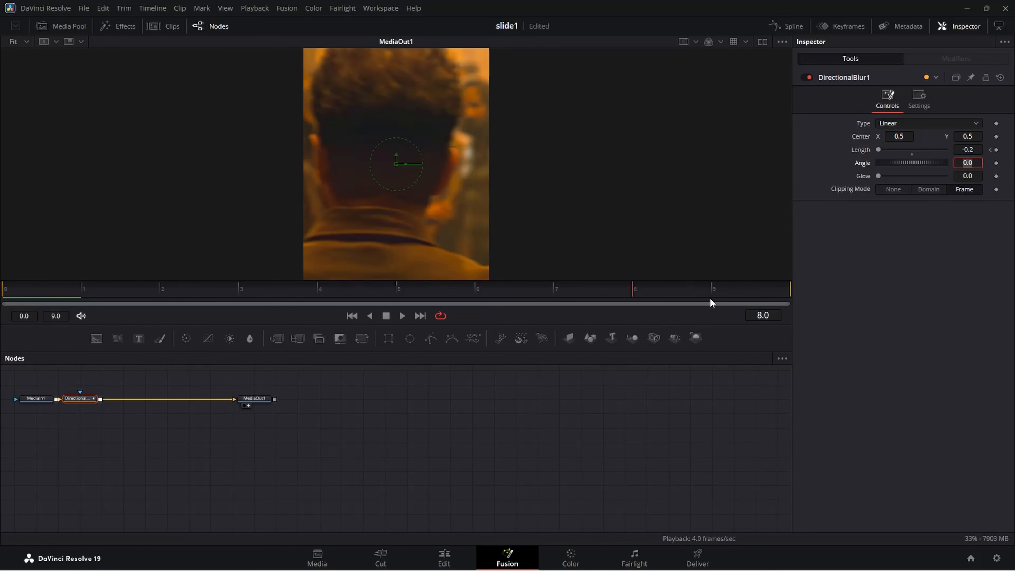
double_click(967, 149)
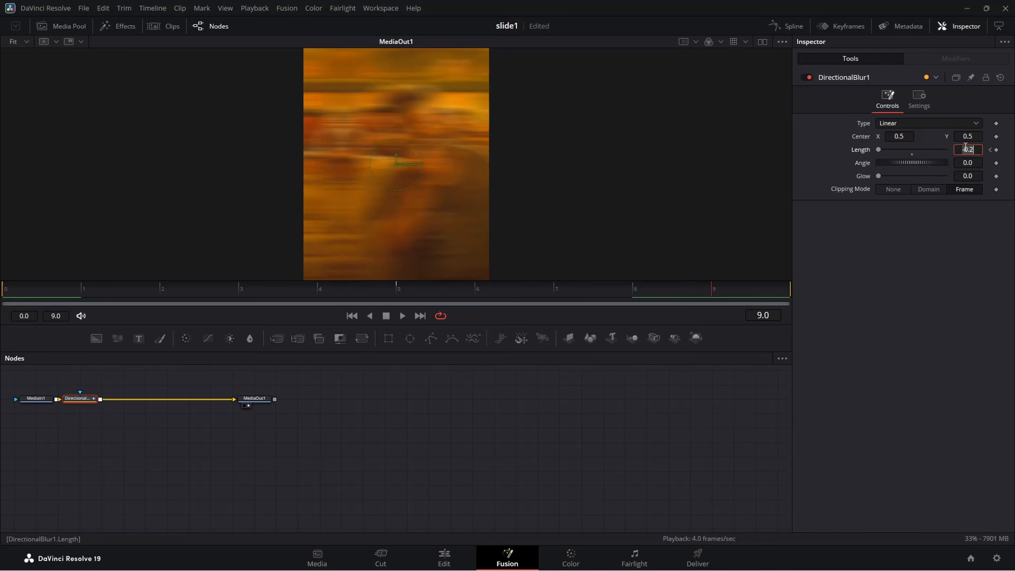
text(0)
key(Tab)
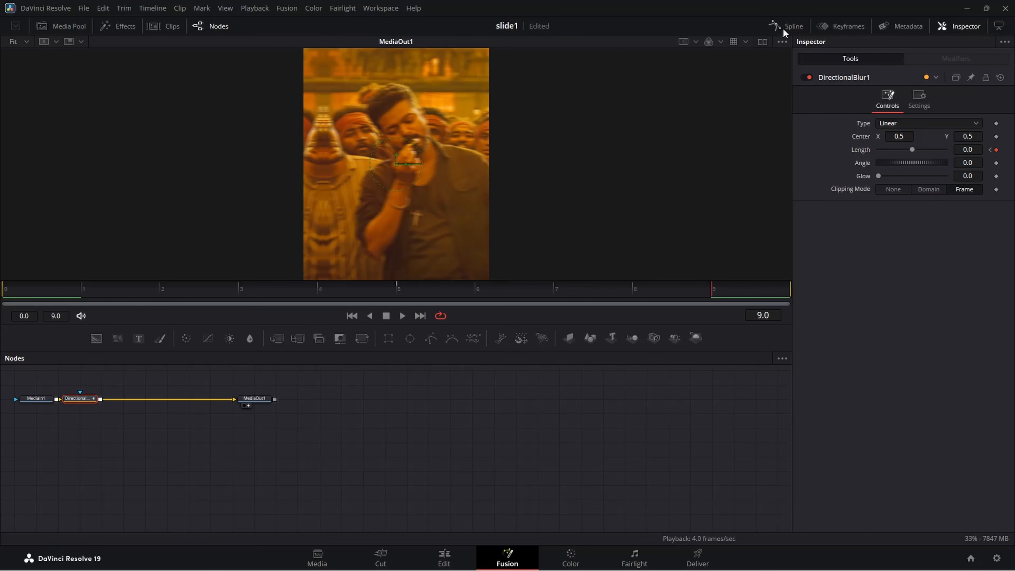
Show the Directional Blur Length curve in the spline editor and smooth all three of its keyframes.
click(784, 27)
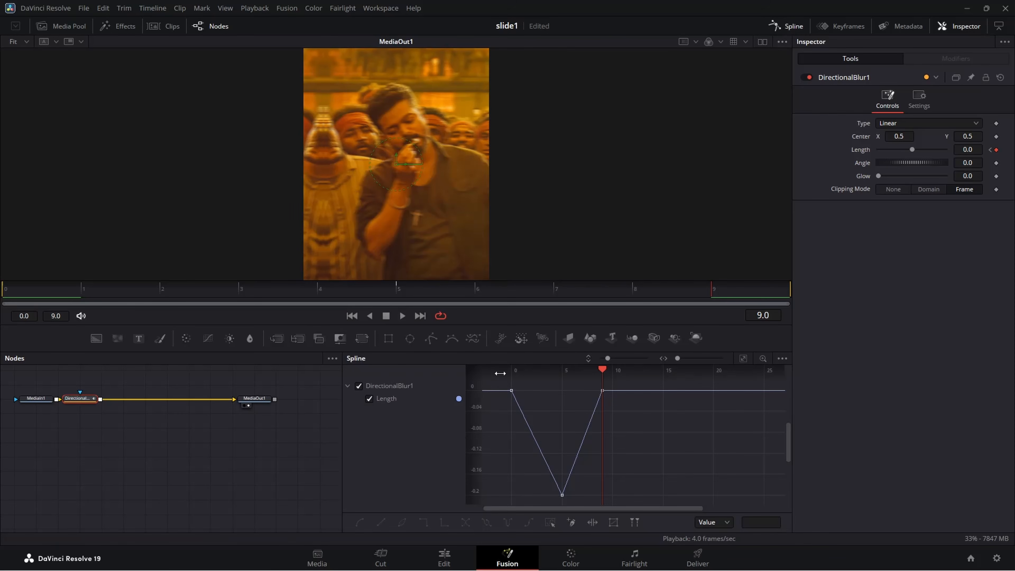
drag(503, 386, 665, 532)
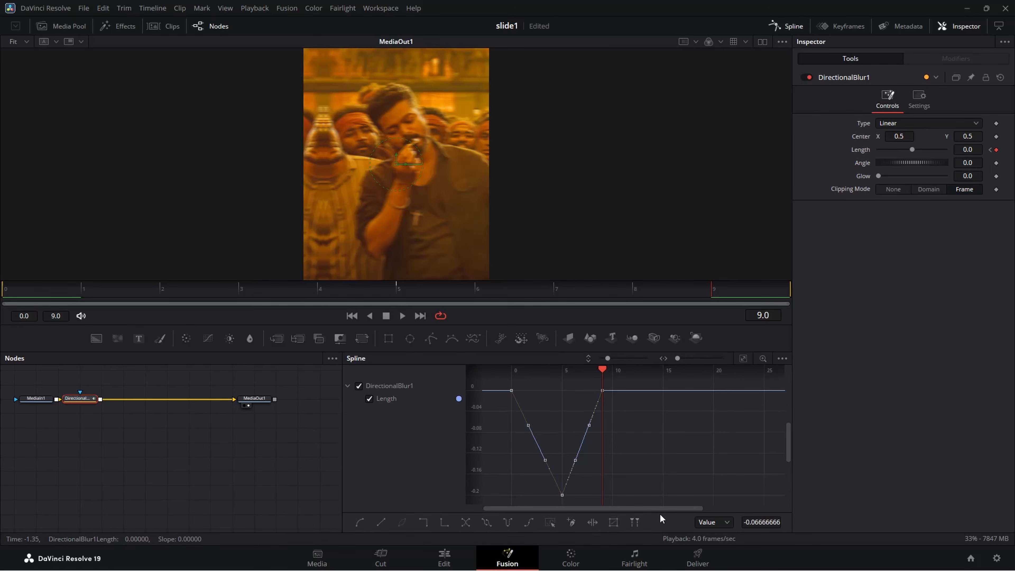
key(shift+s)
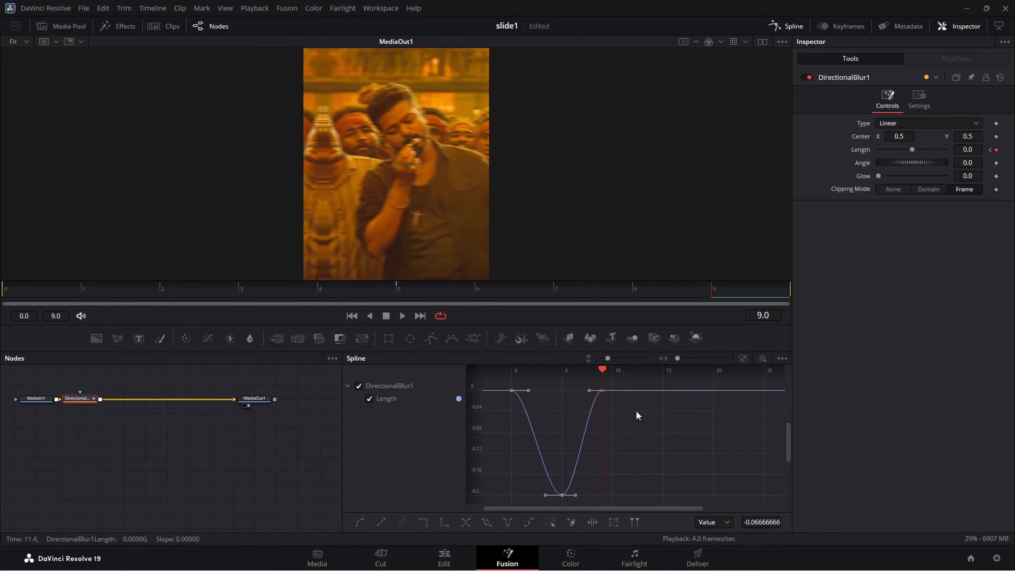
Stretch the Length curve's frame 0 and frame 9 handles toward frame 5, shorten the frame 5 handles slightly, and play the result.
click(743, 360)
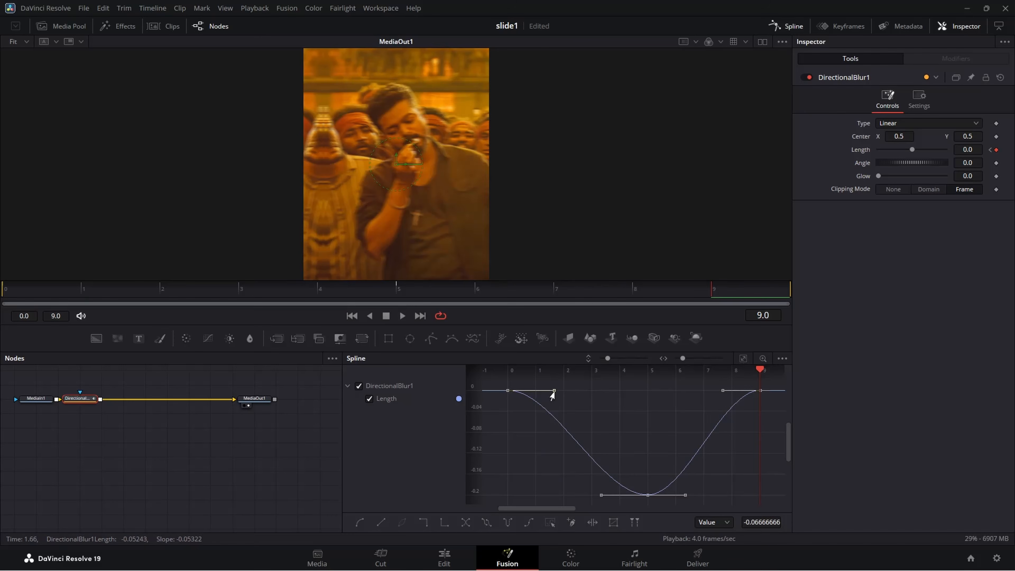
drag(554, 390, 631, 391)
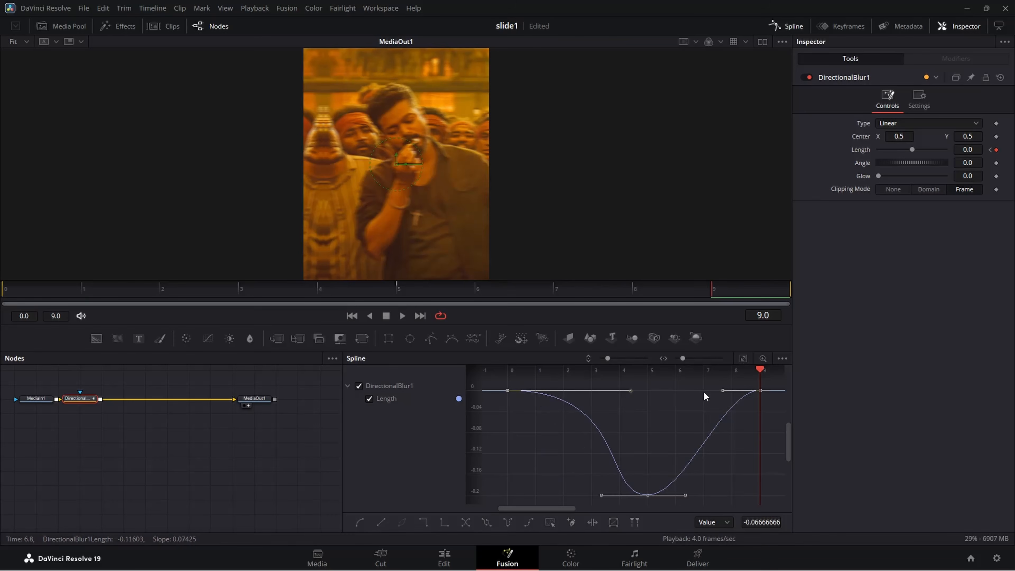
drag(723, 391, 638, 396)
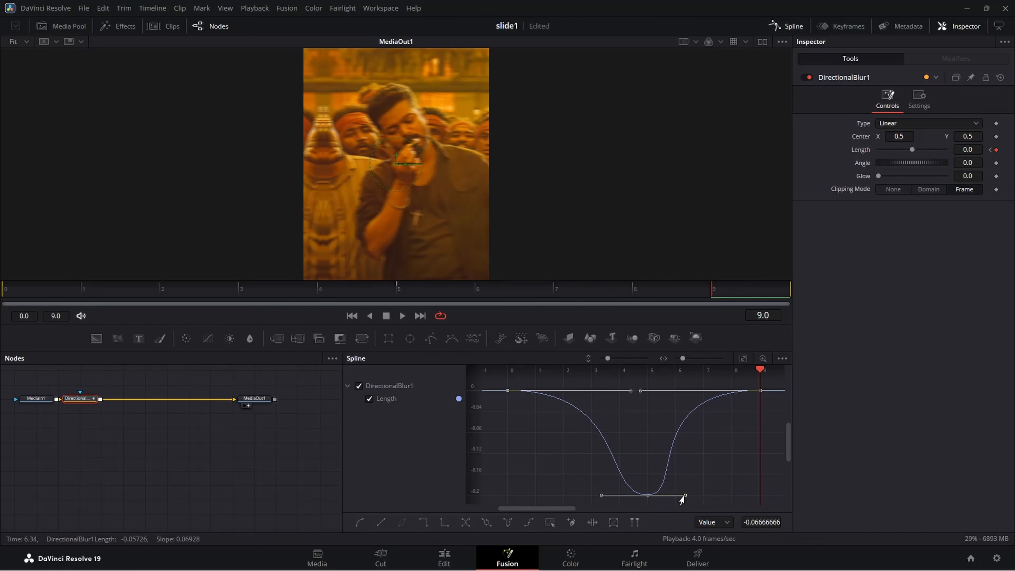
drag(684, 495, 680, 497)
drag(602, 496, 612, 496)
key(space)
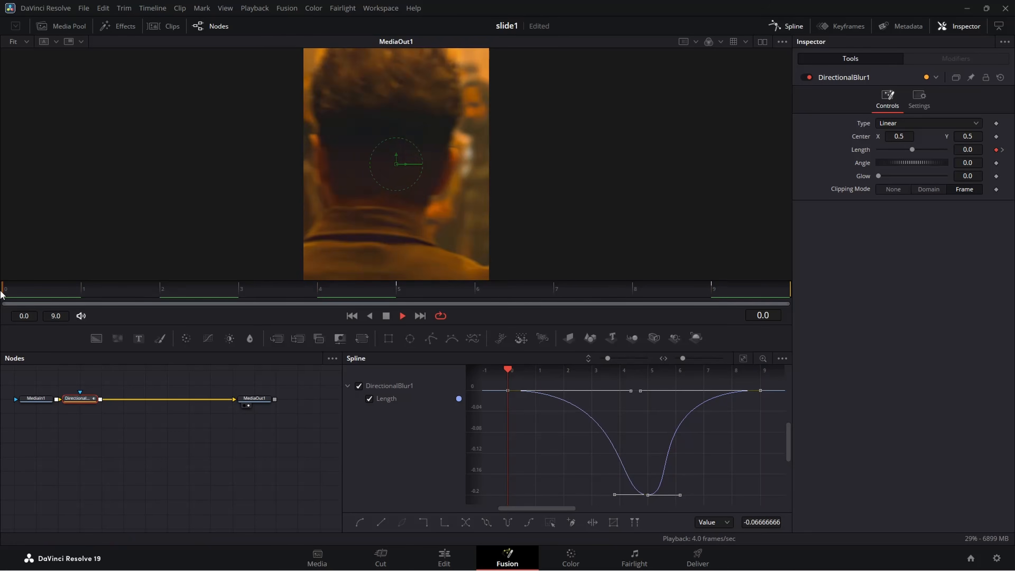
key(space)
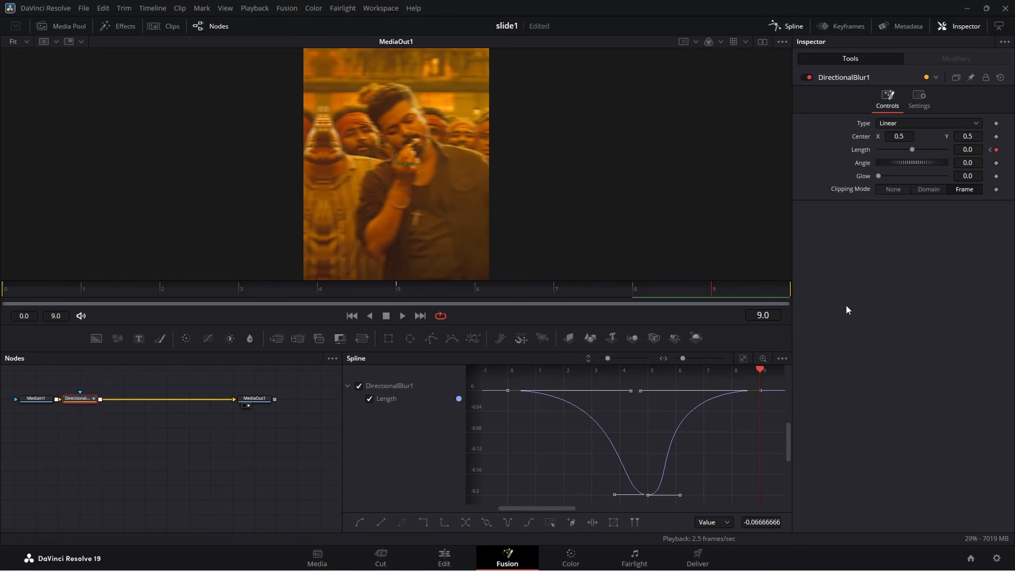
On the Edit page, duplicate the short V5 adjustment clip and centre the copies over the second, third and fourth cuts.
click(445, 556)
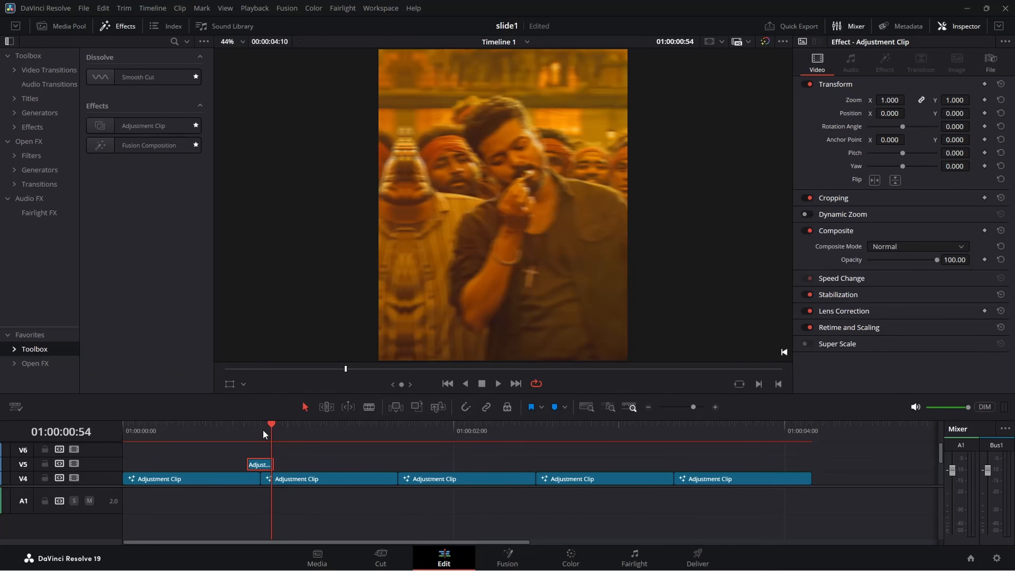
drag(271, 426, 260, 427)
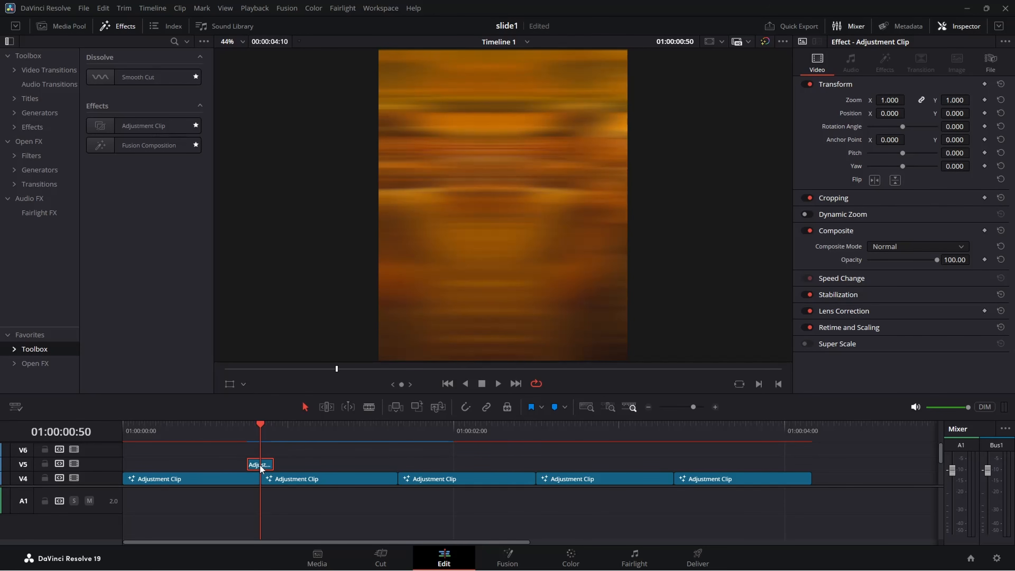
drag(260, 469, 398, 467)
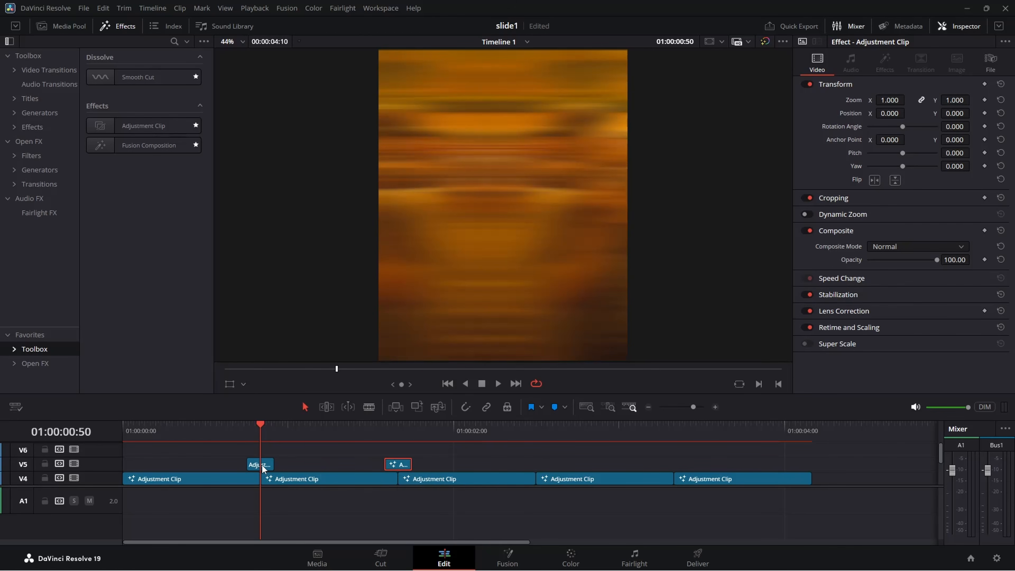
drag(259, 464, 534, 464)
drag(262, 469, 676, 466)
Open the V5 adjustment clip over the second cut in Fusion and set its Directional Blur Angle to -90.
drag(371, 434, 390, 438)
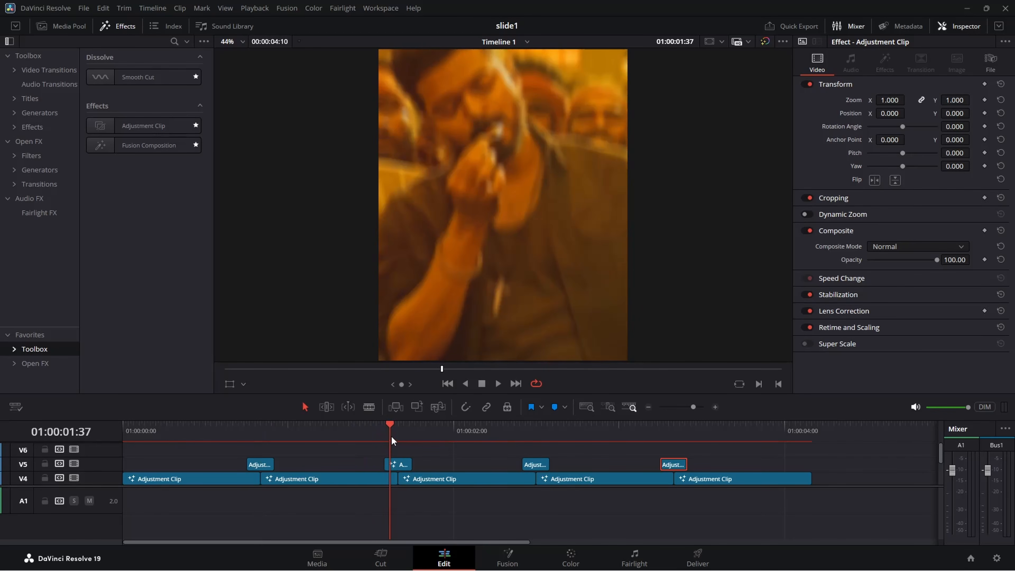
click(398, 465)
right_click(399, 465)
click(452, 394)
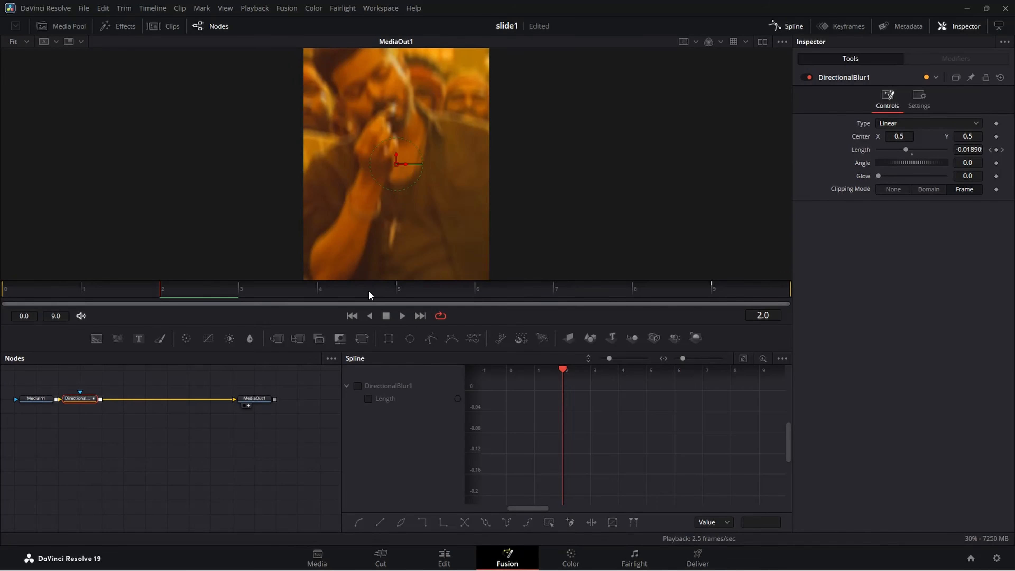
drag(369, 292, 401, 293)
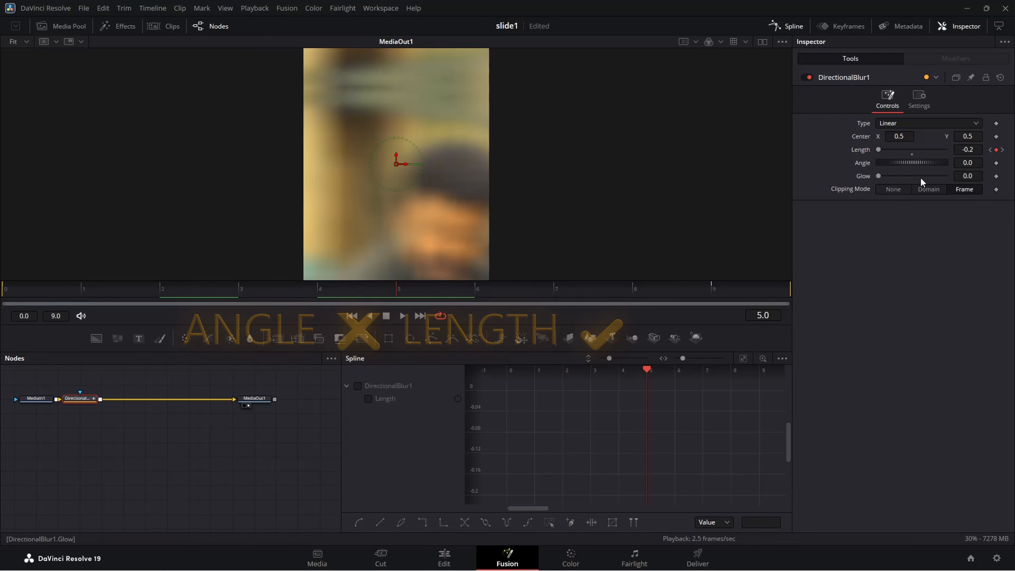
click(974, 164)
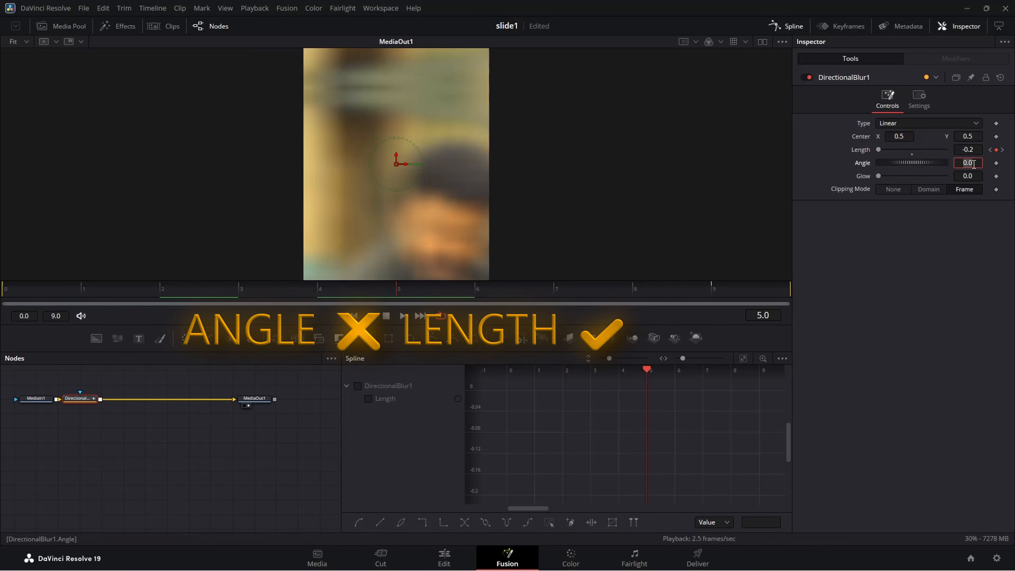
text(-90)
key(Tab)
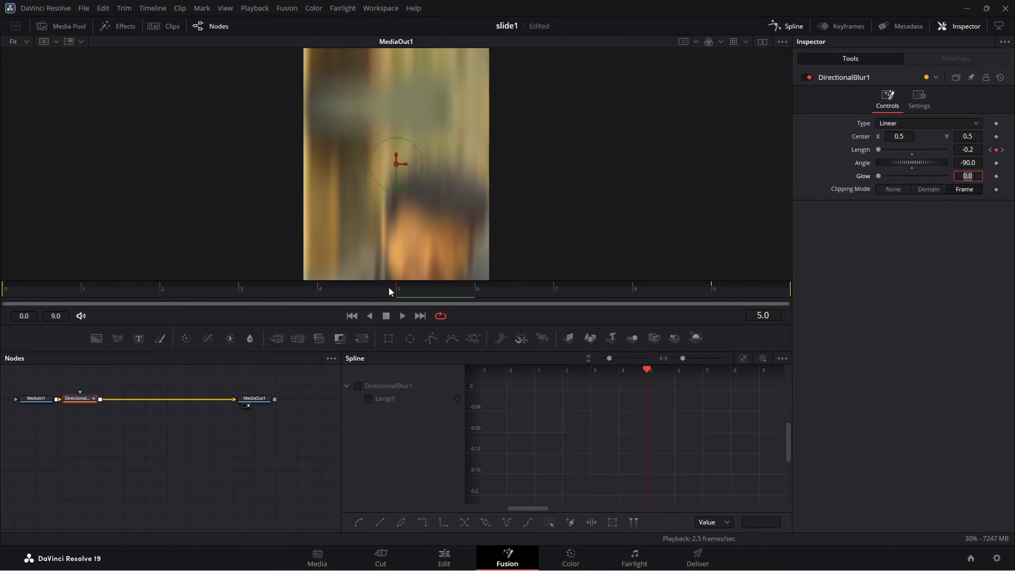
drag(384, 289, 411, 296)
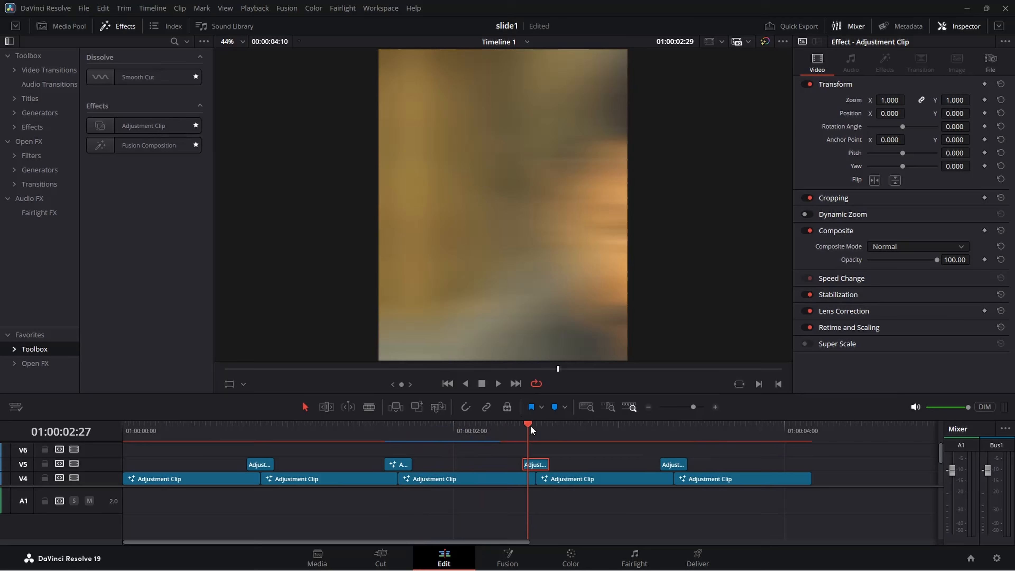
Open the V5 adjustment clip over the third cut in Fusion and set its Directional Blur Angle to 180.
click(536, 427)
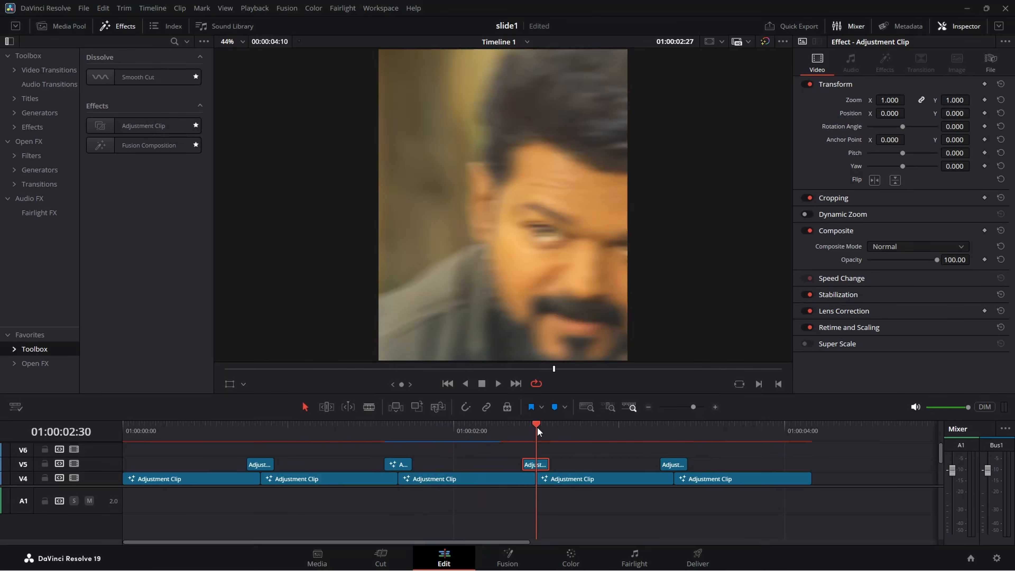
click(535, 477)
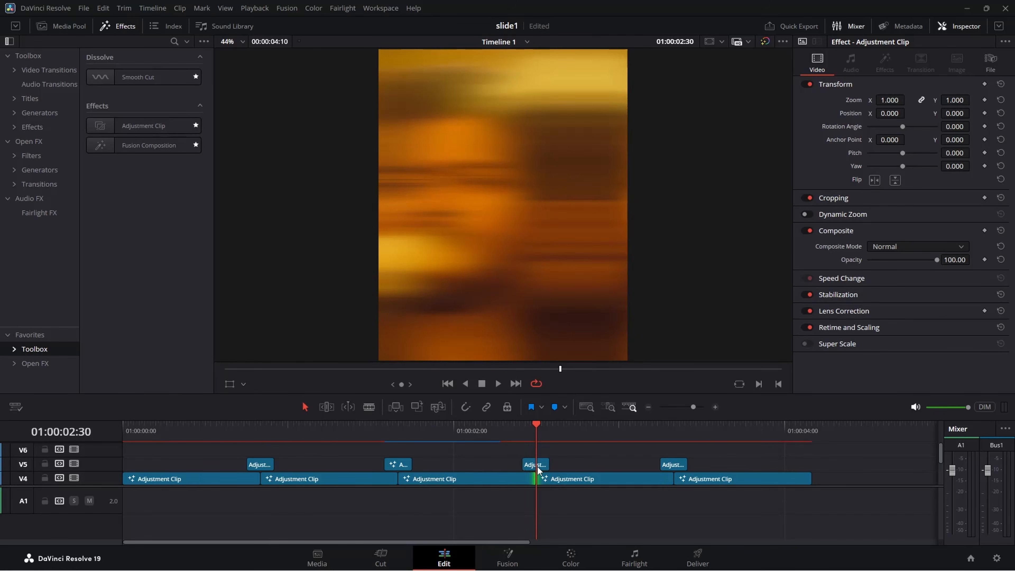
right_click(537, 466)
click(597, 402)
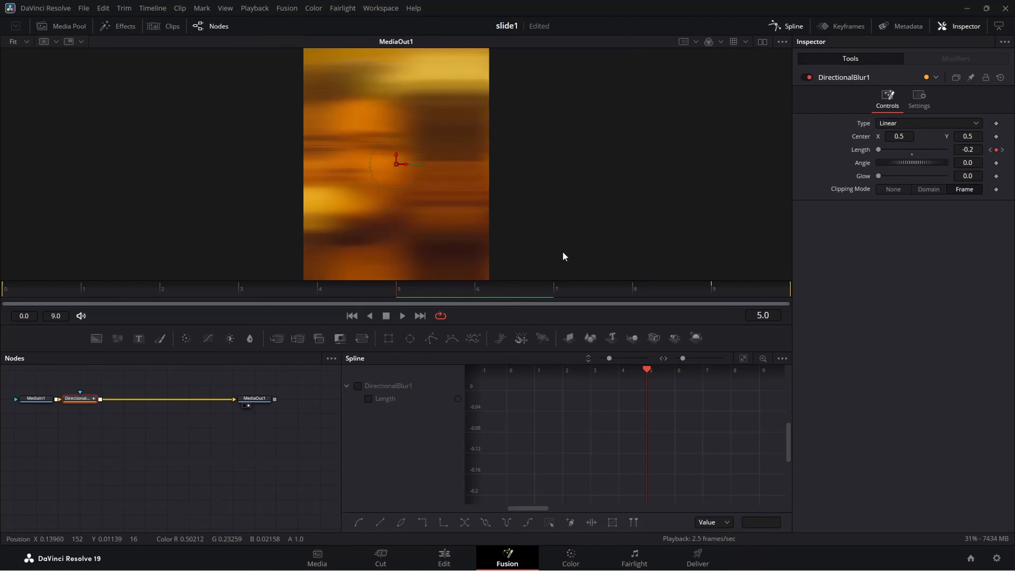
click(969, 162)
text(180)
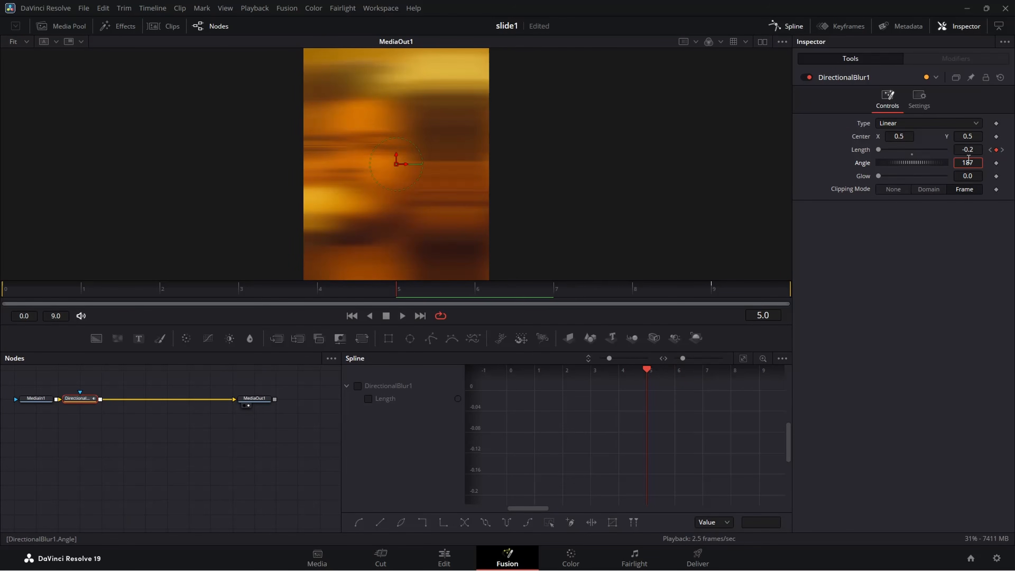
key(Tab)
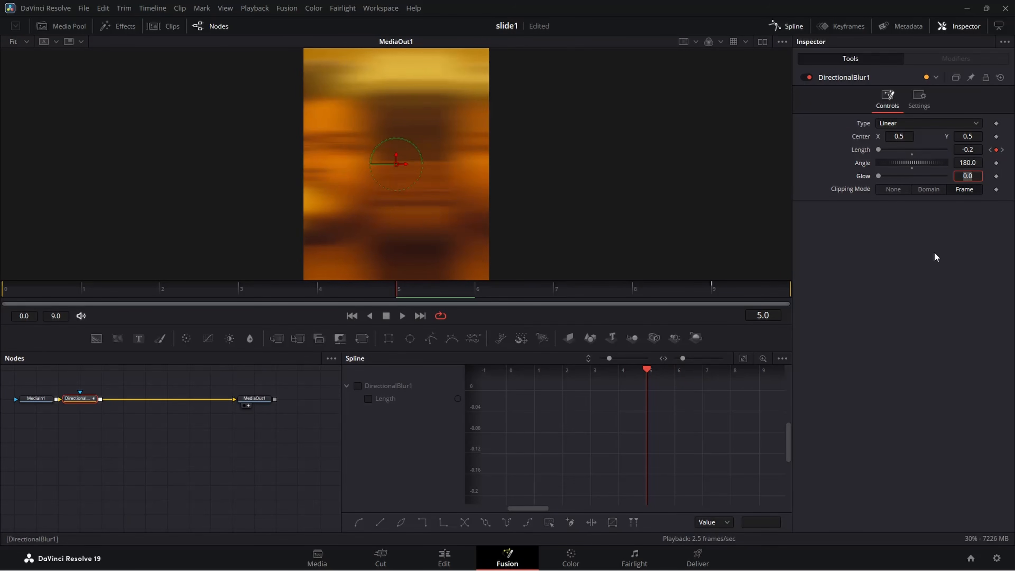
click(927, 242)
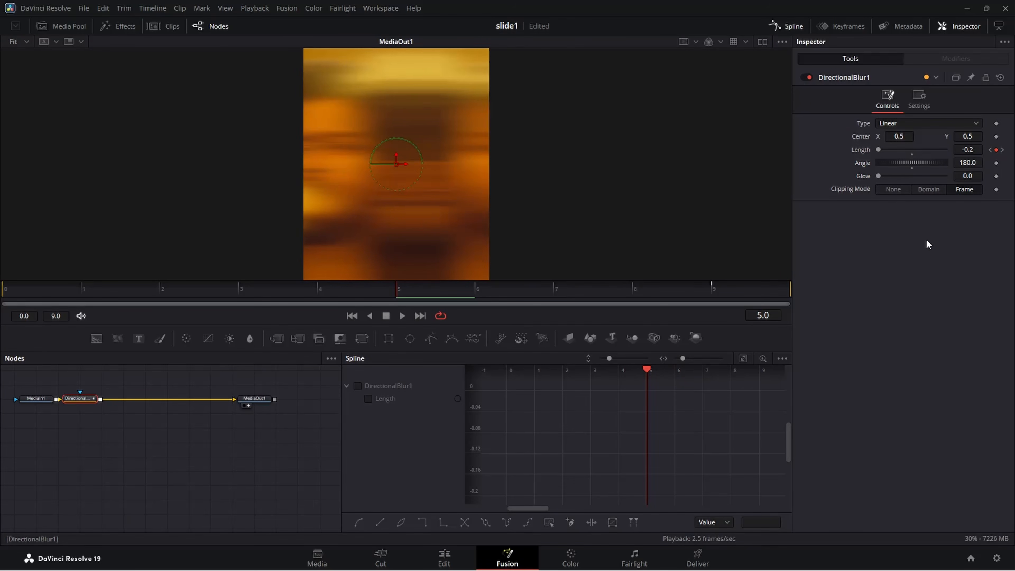
Open the V5 adjustment clip over the fourth cut in Fusion and set its Directional Blur Angle to 90.
click(445, 558)
click(664, 427)
drag(664, 427, 674, 433)
key(Left)
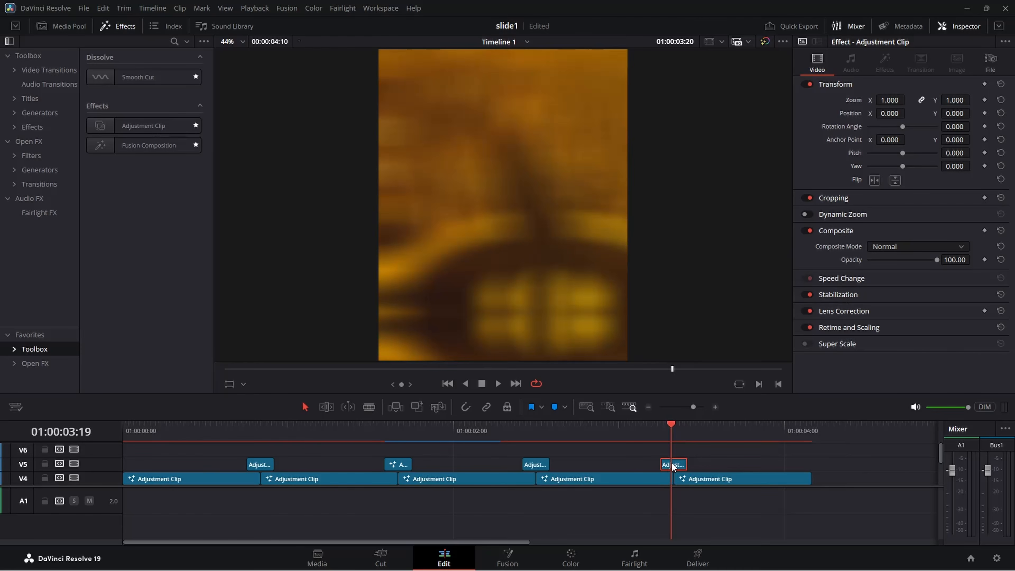
right_click(673, 465)
click(698, 398)
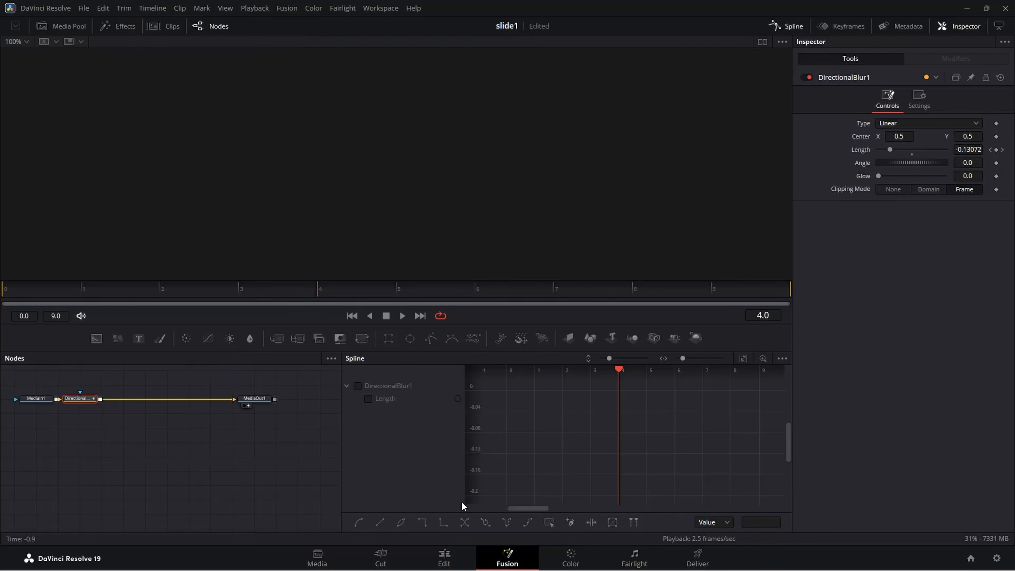
click(392, 293)
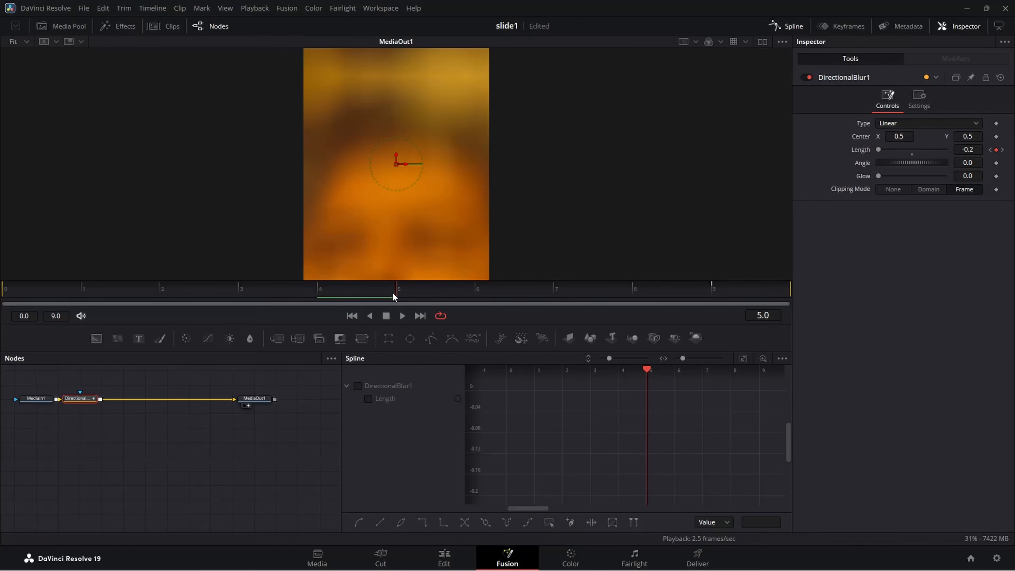
drag(89, 400, 96, 404)
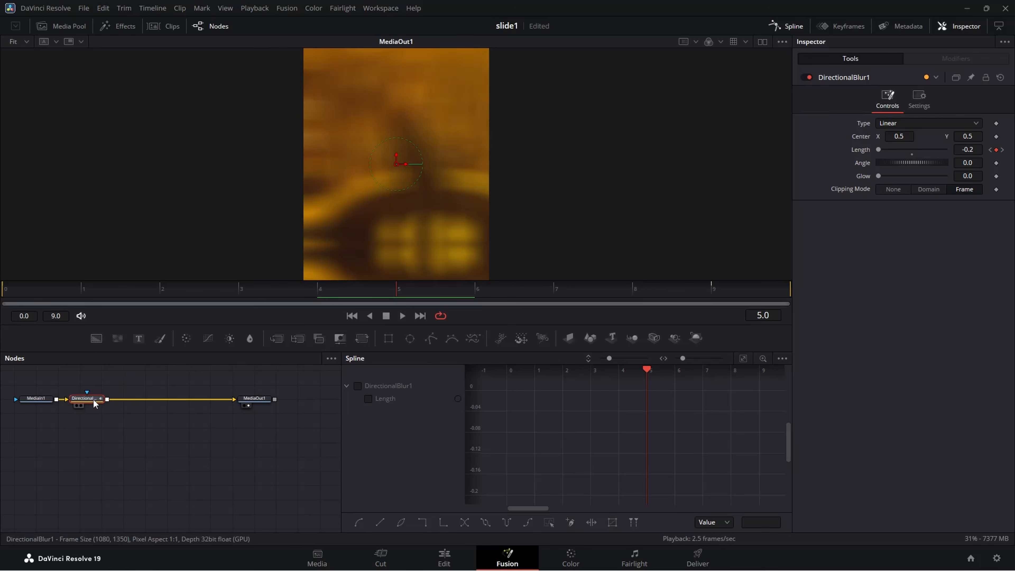
click(976, 164)
text(90)
key(Tab)
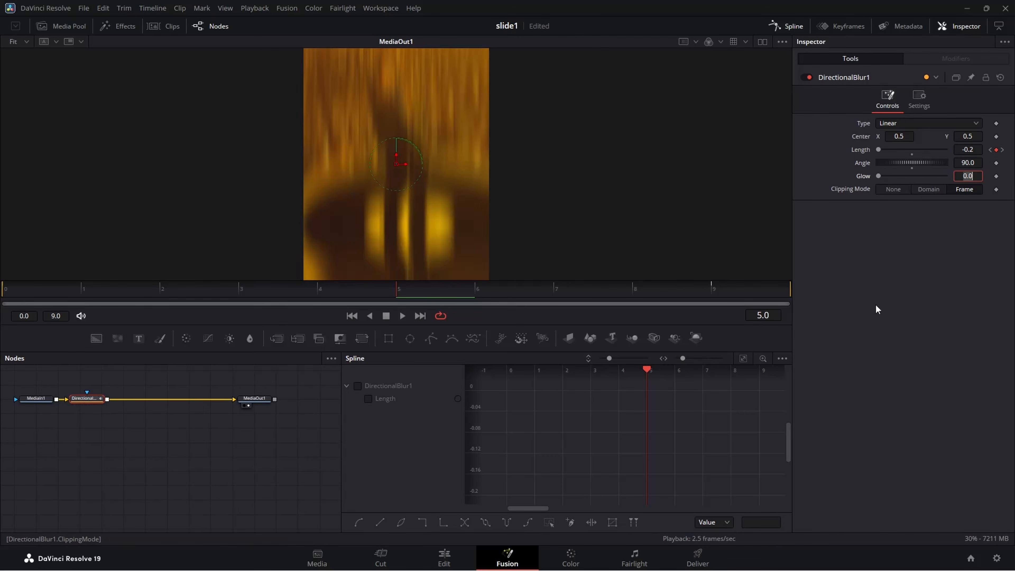
Return to the Edit page and play the timeline from the start to review all the blurred slide transitions.
click(456, 562)
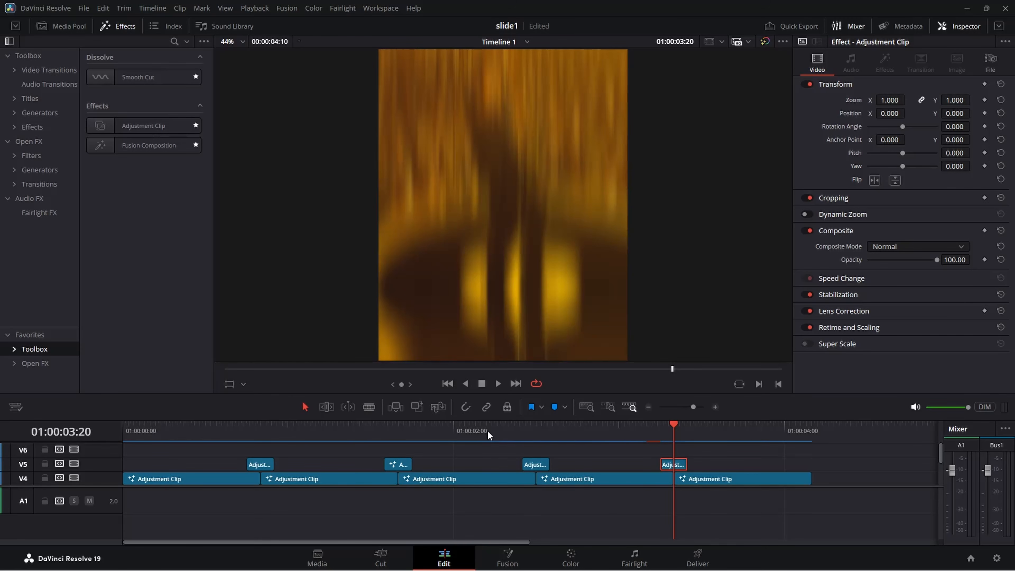
drag(640, 439, 93, 439)
key(space)
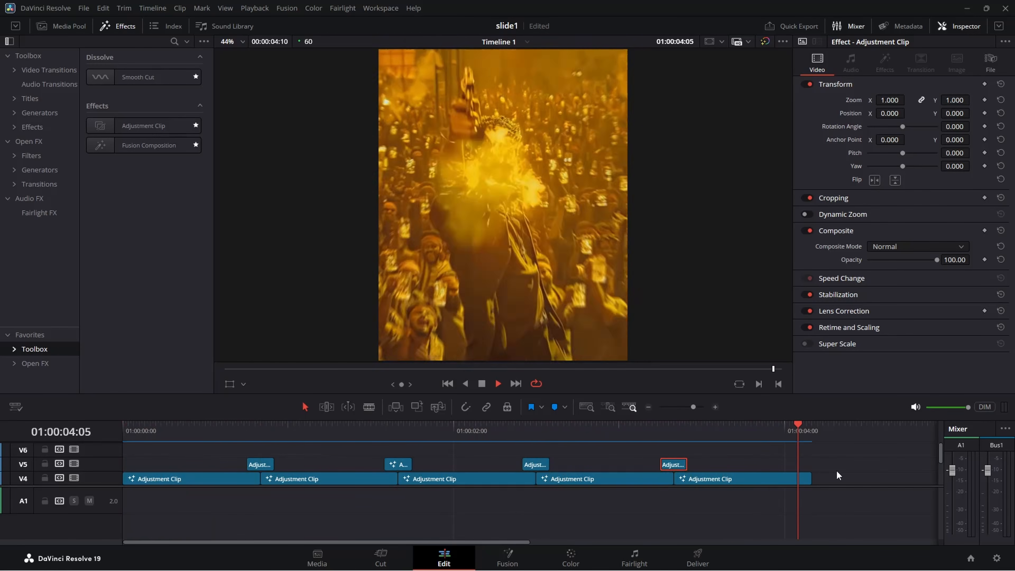
key(space)
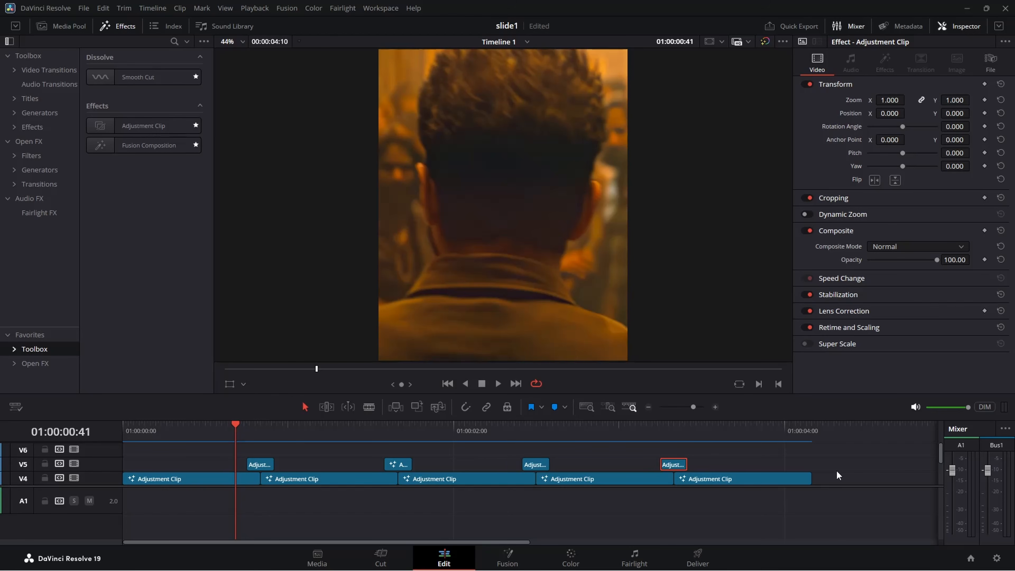